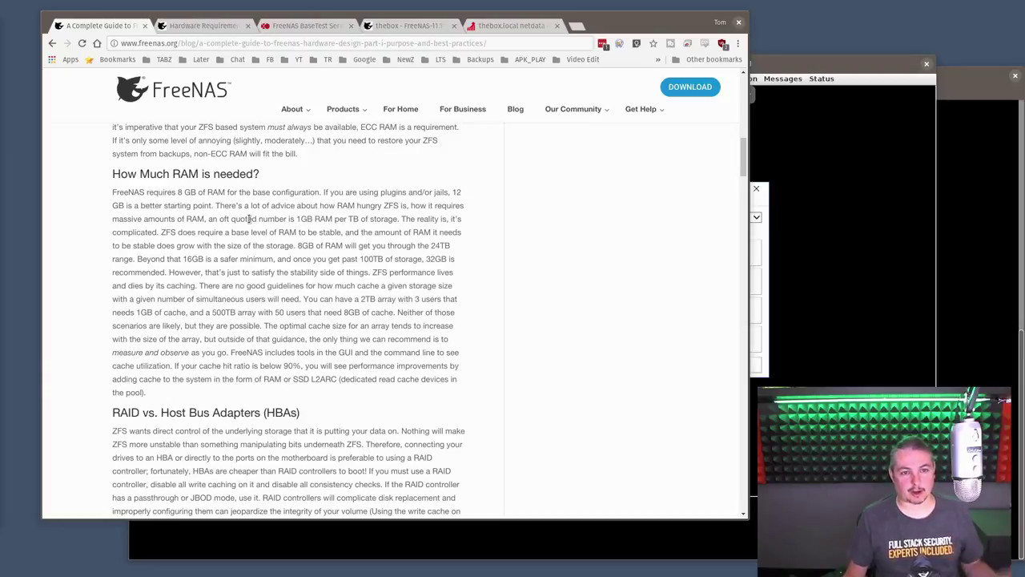
Scroll up the hardware guide and go to the Hardware Requirements page
scroll(249, 218, "up", 15)
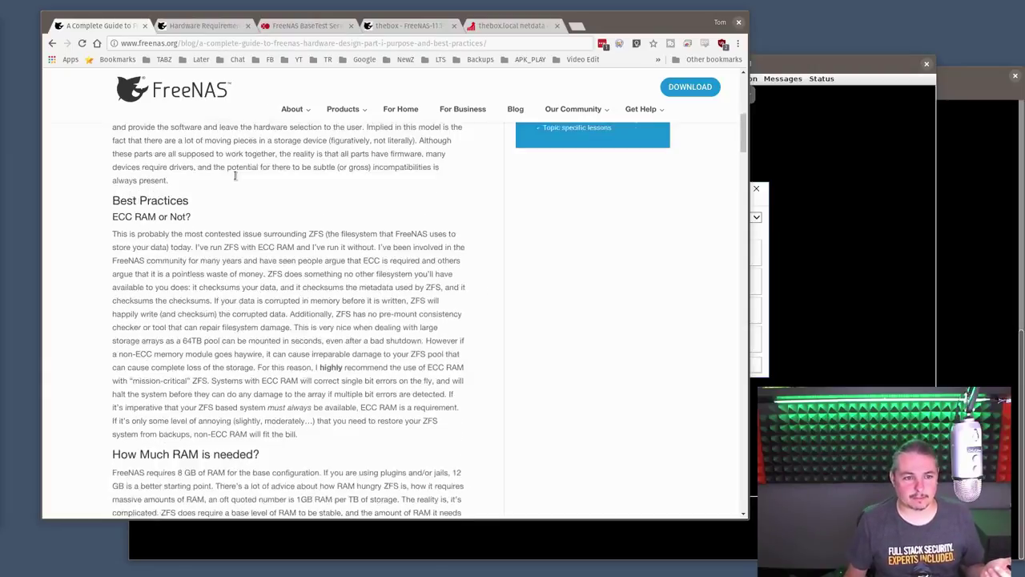
left_click(206, 27)
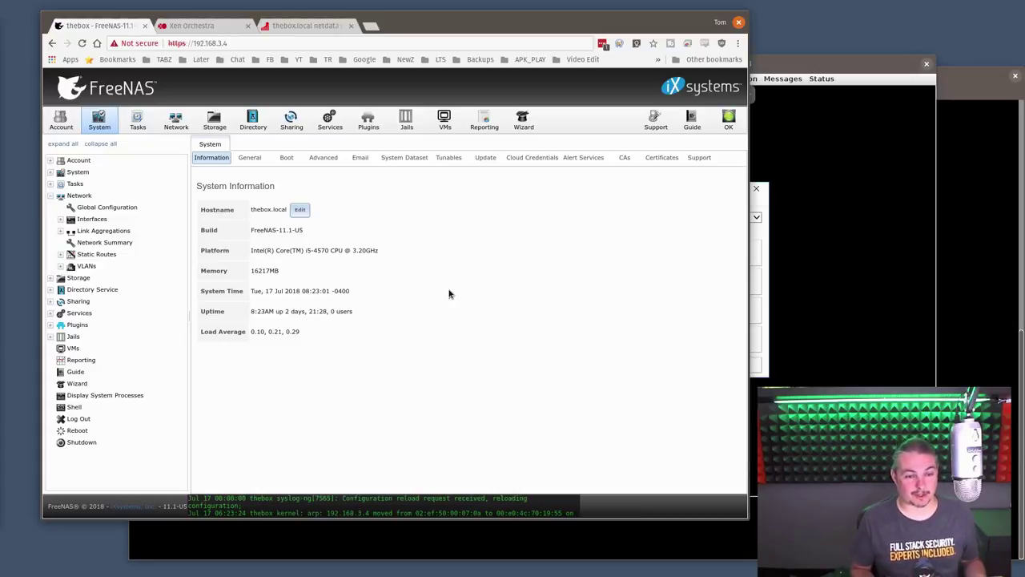
Select the i5-4570 model number within the Platform CPU description
triple_click(335, 248)
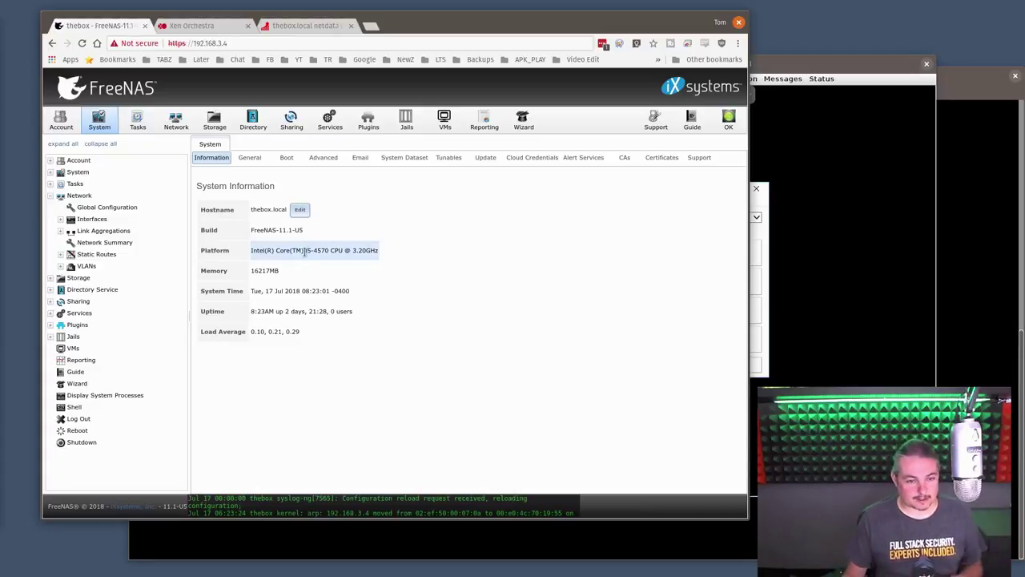
left_click_drag(305, 251, 341, 252)
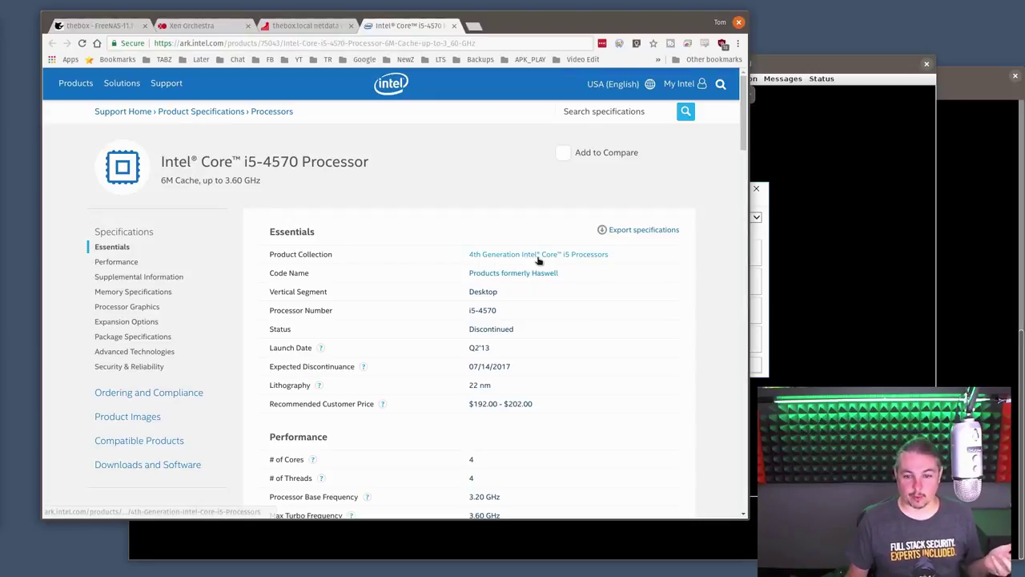
Highlight the i5-4570's Q2'13 launch date on Intel ARK
left_click_drag(467, 347, 497, 352)
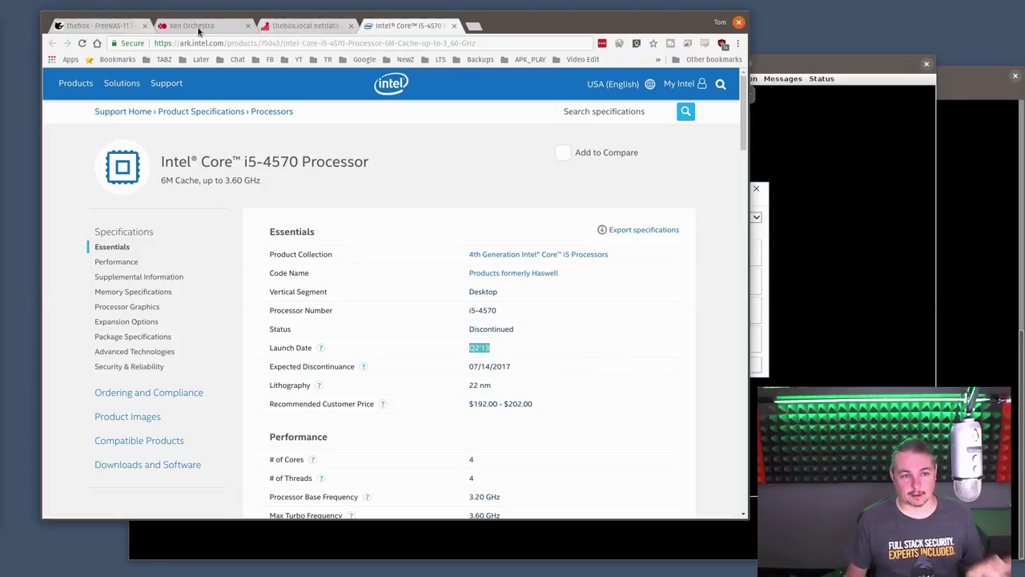
Back in FreeNAS, highlight the 16217MB memory value, then bring up the Jails list
left_click(97, 29)
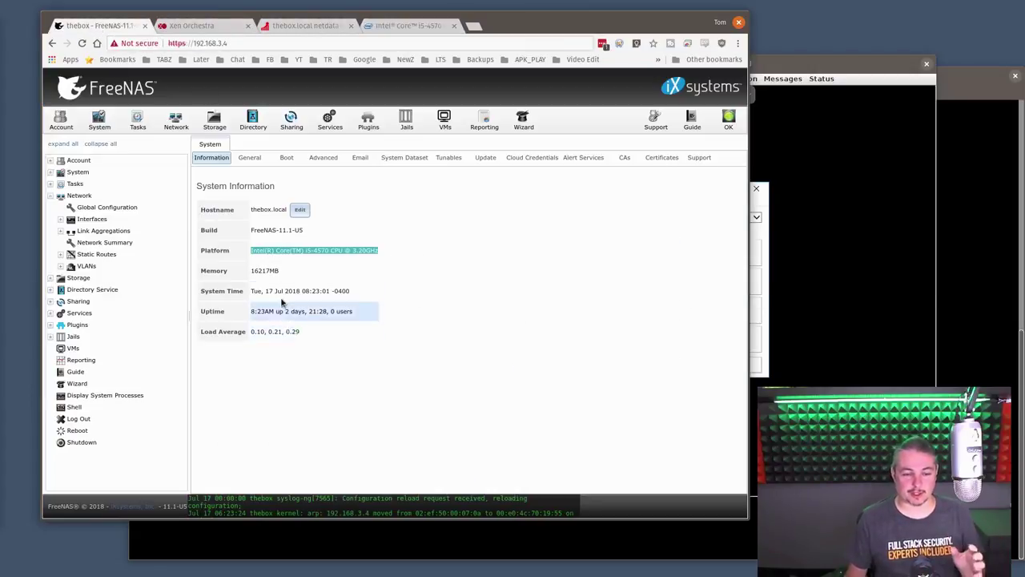
double_click(264, 271)
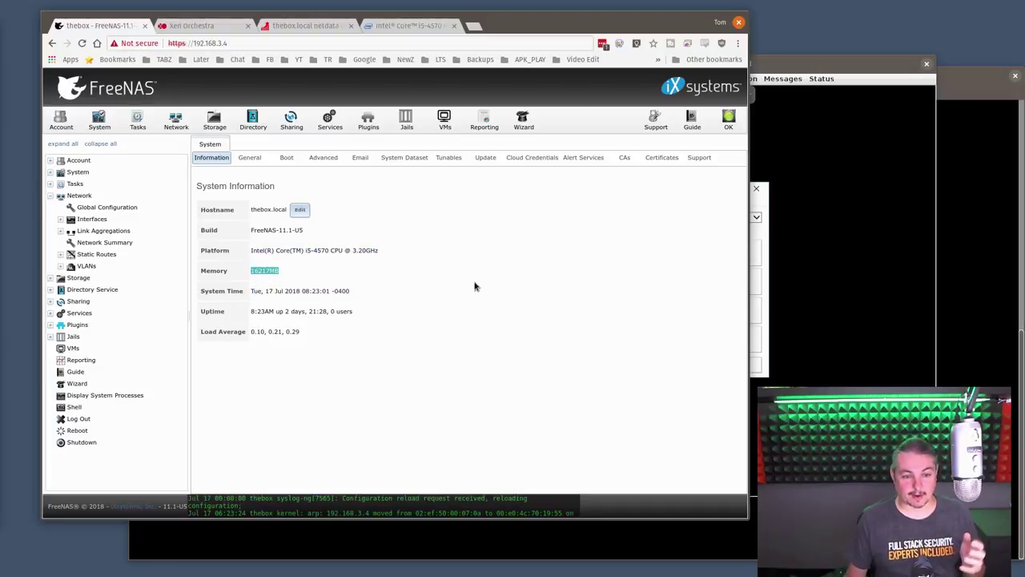
left_click(406, 127)
Select the running syncthing_1 jail at 192.168.3.240
left_click(253, 218)
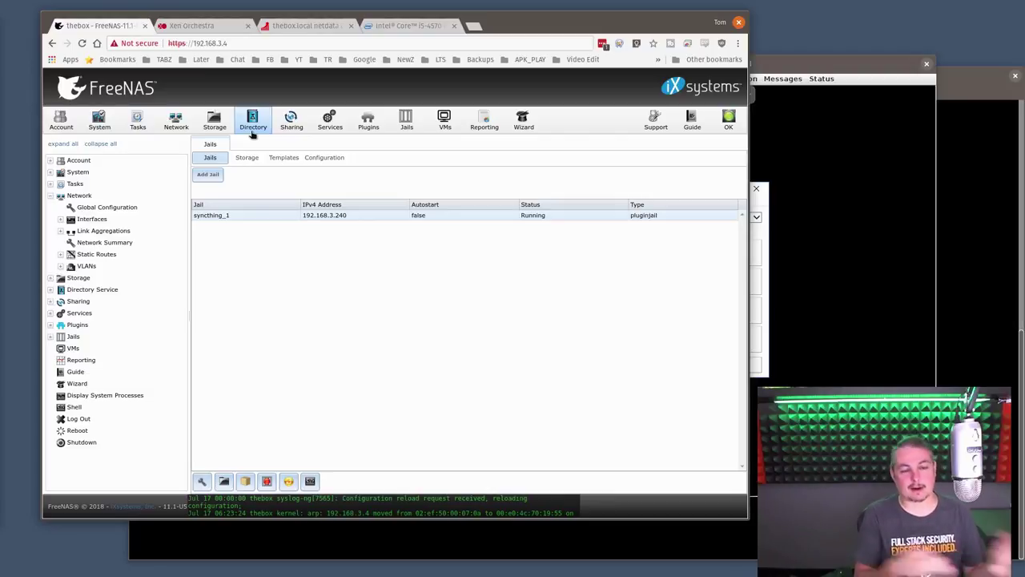
left_click(214, 120)
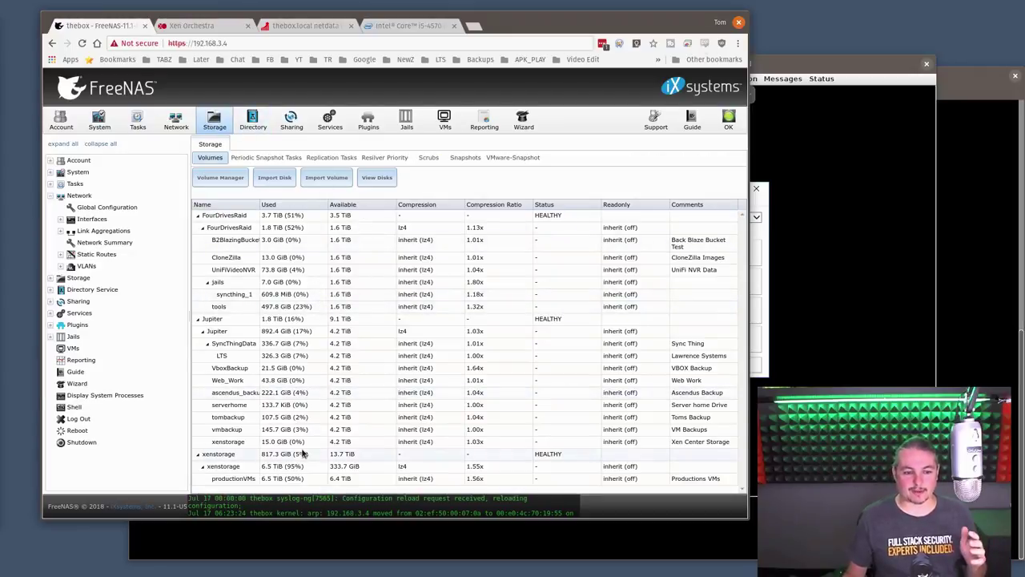
left_click(238, 272)
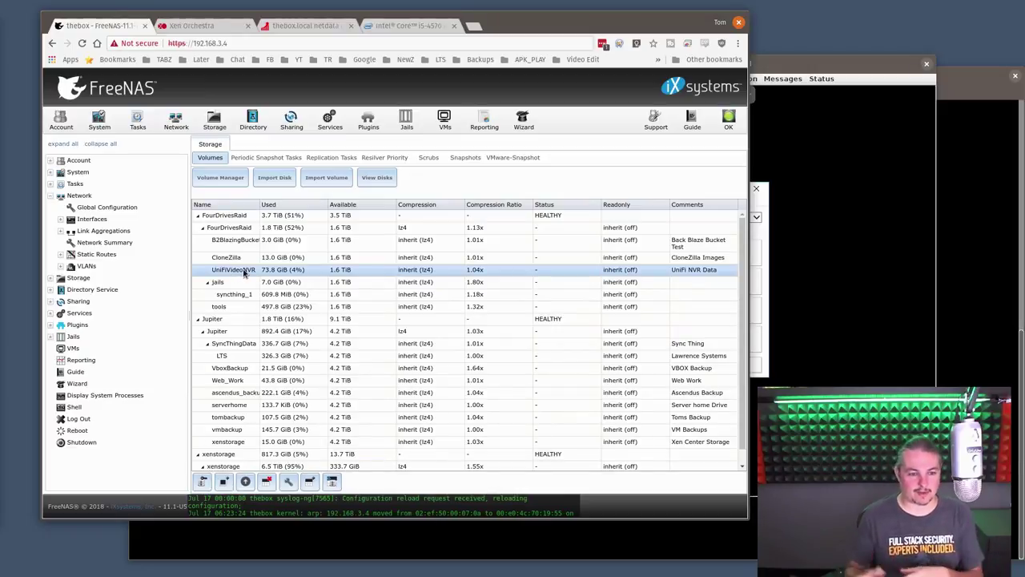
left_click(248, 345)
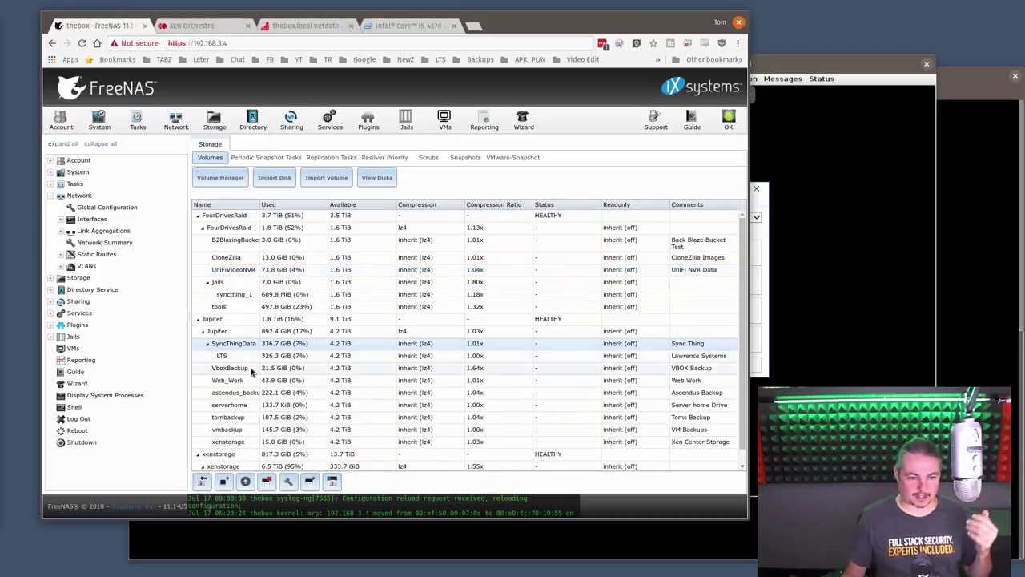
left_click(250, 366)
scroll(257, 433, "down", 1)
left_click(232, 422)
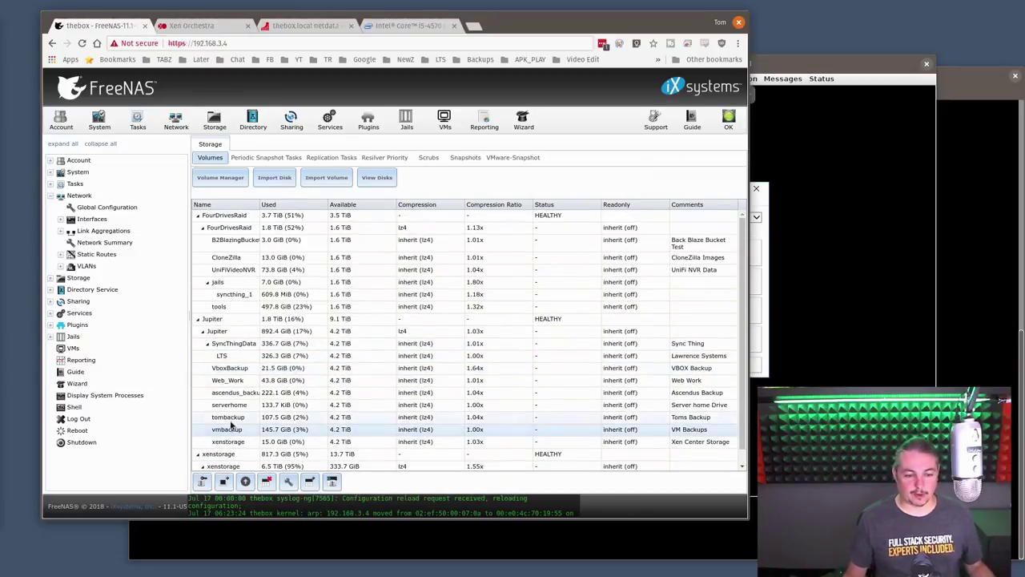
left_click(232, 441)
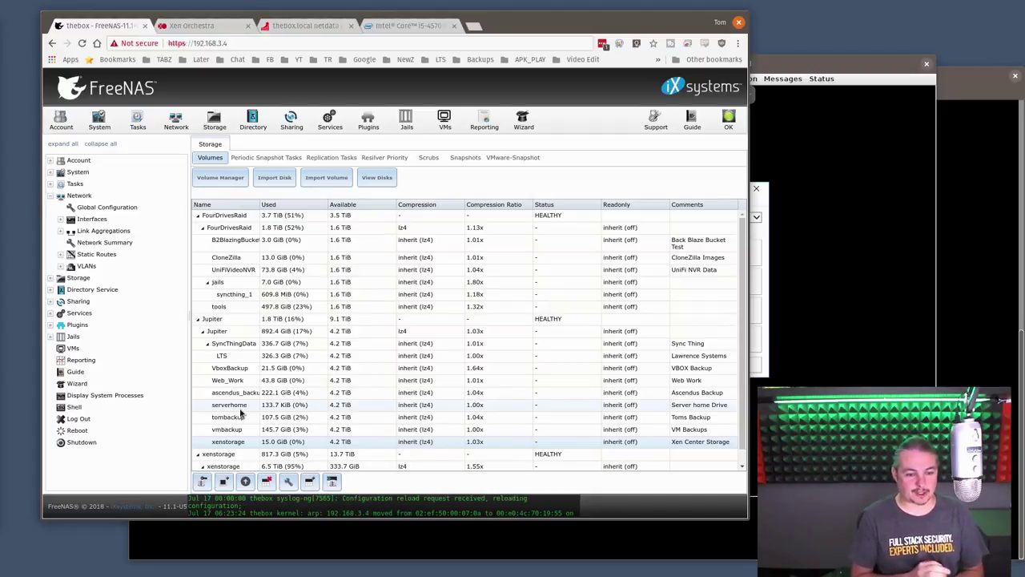
scroll(241, 413, "down", 1)
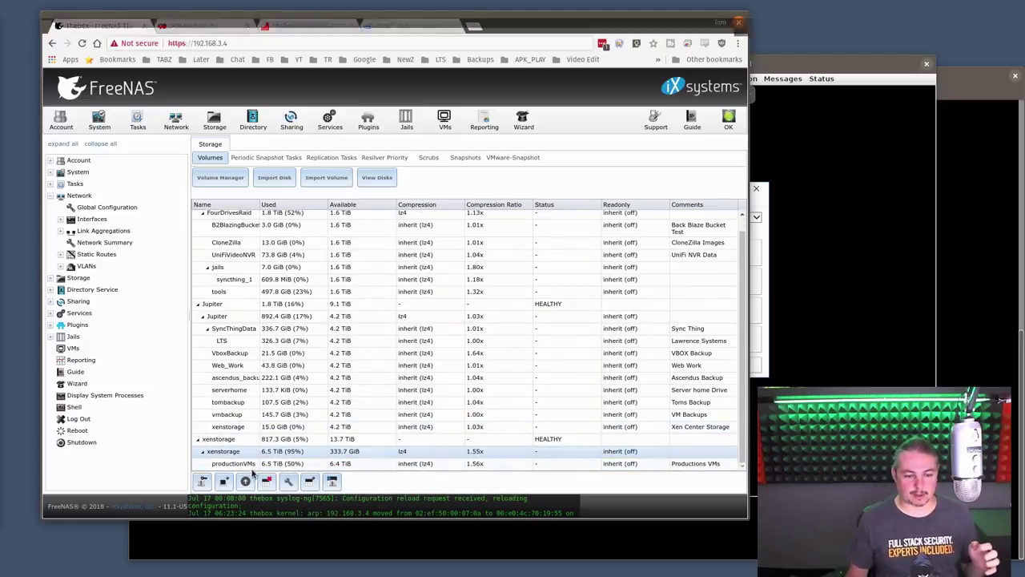
scroll(236, 458, "up", 1)
scroll(239, 461, "down", 1)
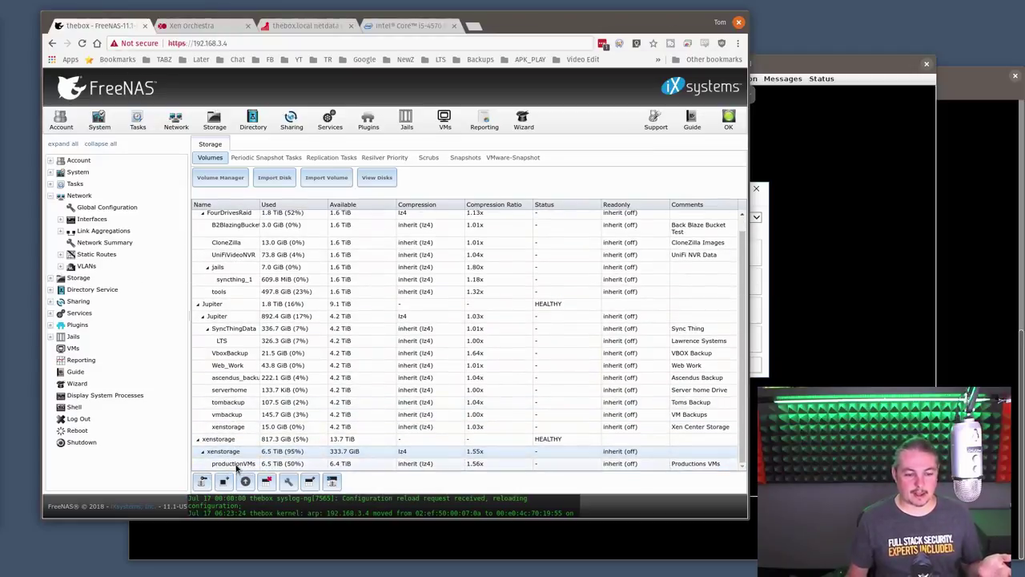
left_click(241, 464)
left_click(220, 453)
scroll(225, 453, "up", 1)
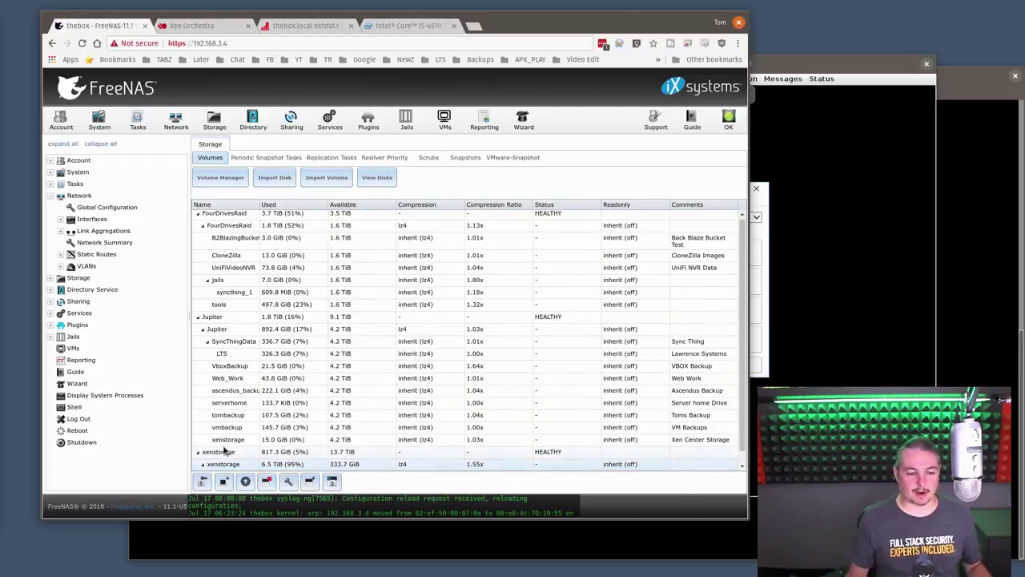
left_click(232, 453)
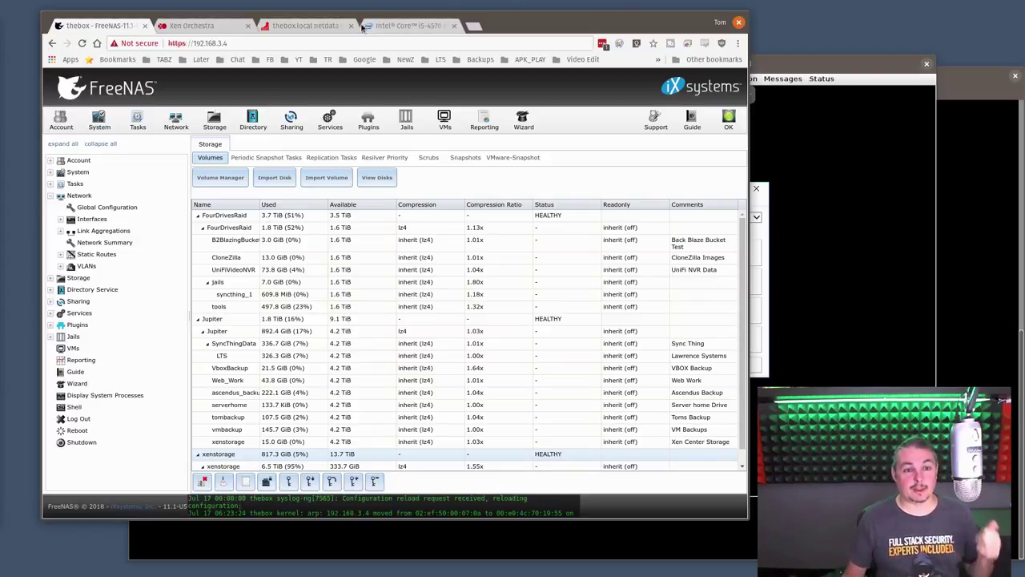
Look over the Debian_9_BASE VM's stats and disks in Xen Orchestra
left_click(203, 28)
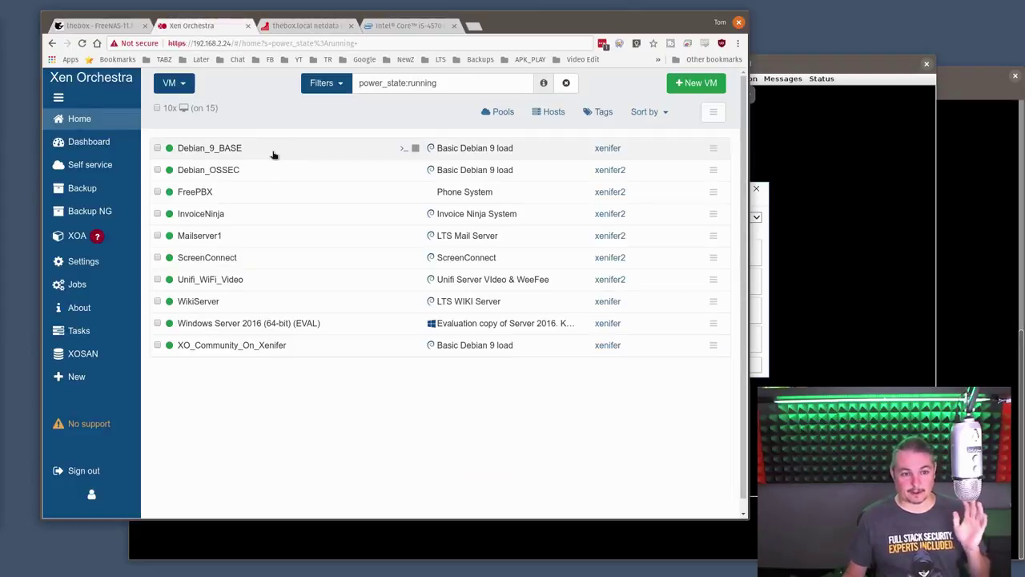
left_click(192, 149)
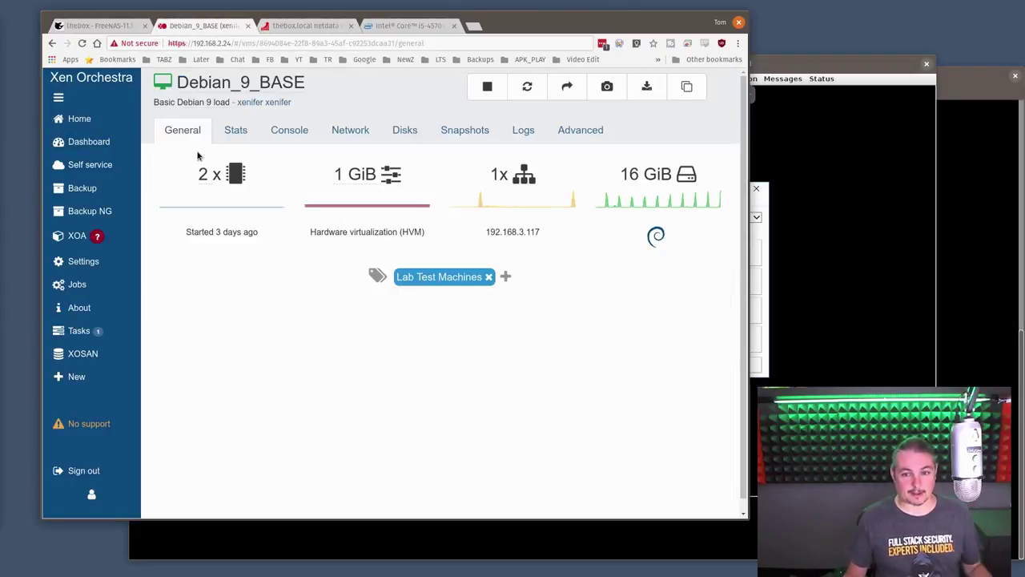
left_click(236, 136)
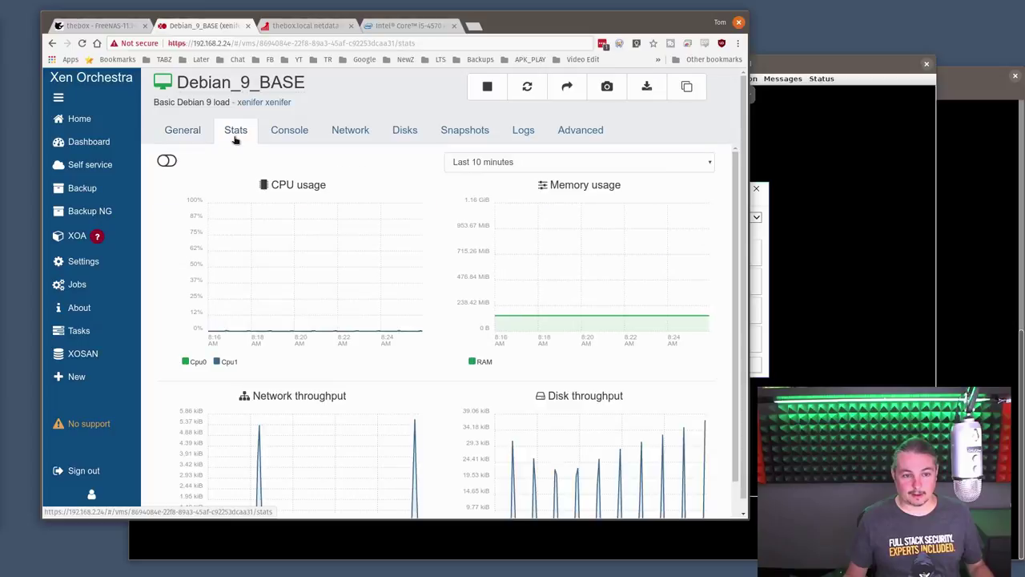
left_click(404, 135)
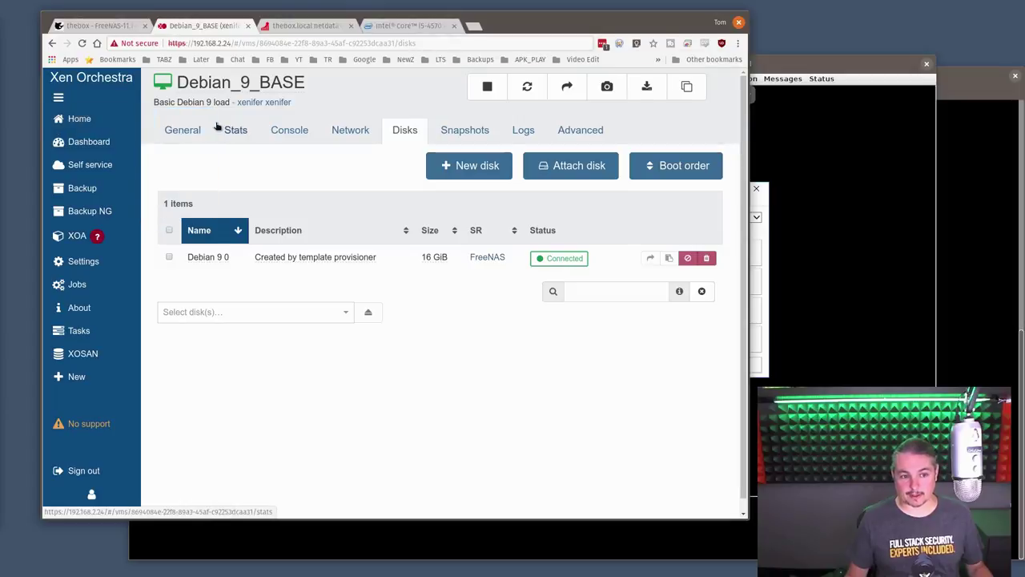
Show the Windows Server 2016 VM's 160 GiB disk and its CrystalDiskMark desktop
left_click(172, 120)
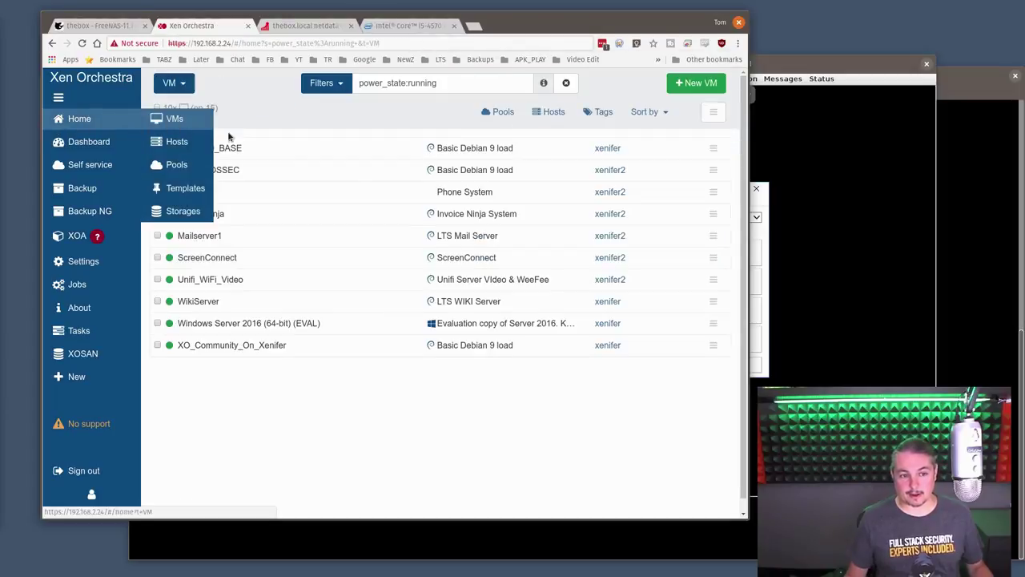
left_click(297, 323)
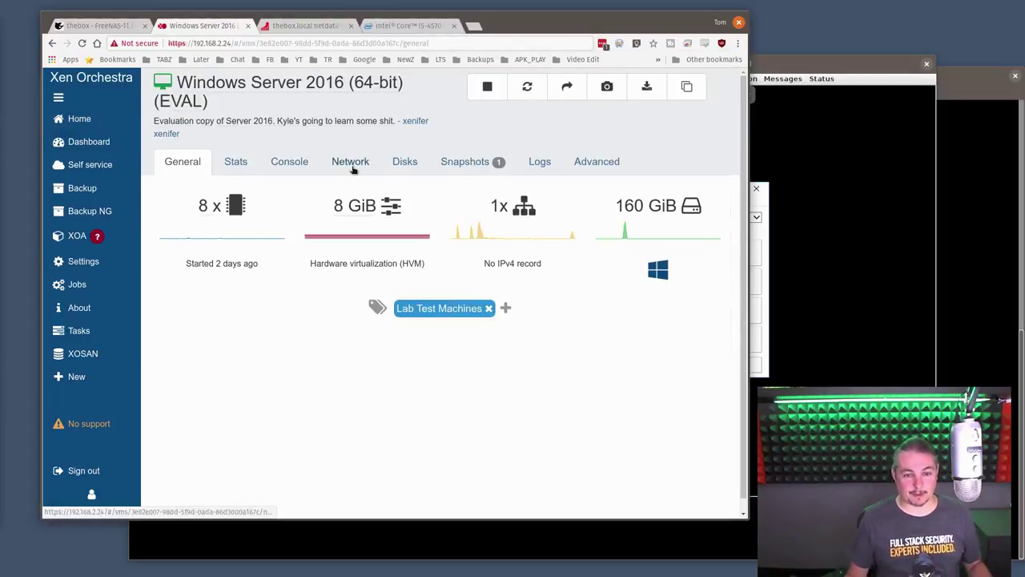
left_click(414, 166)
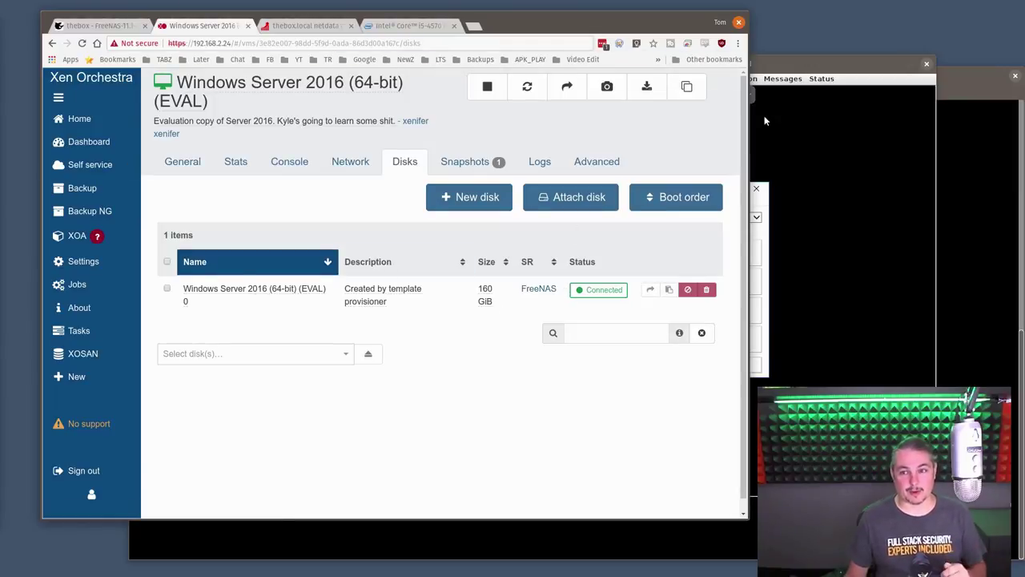
left_click(834, 61)
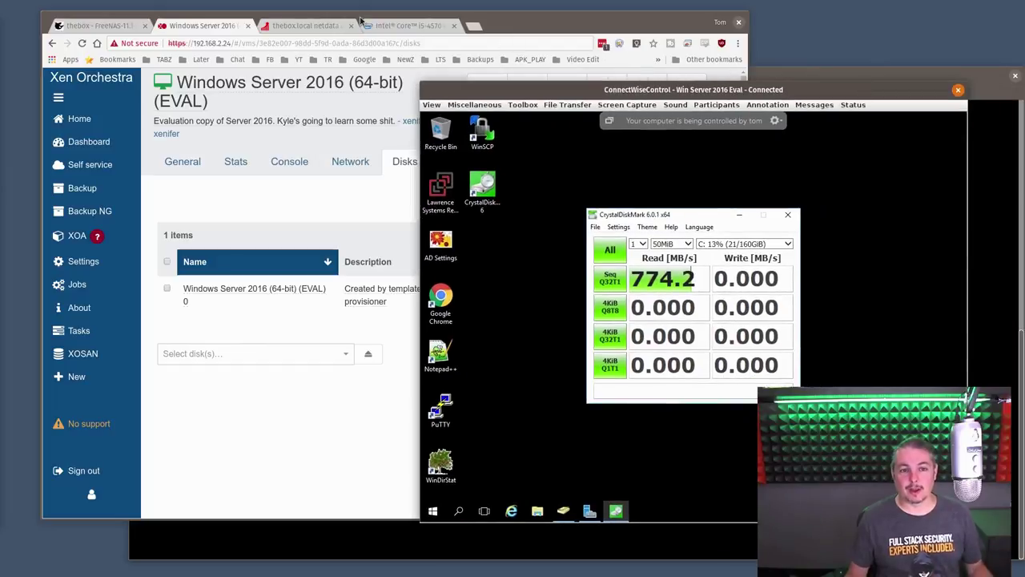
Close the Intel specifications tab and return to FreeNAS
left_click(360, 19)
middle_click(404, 27)
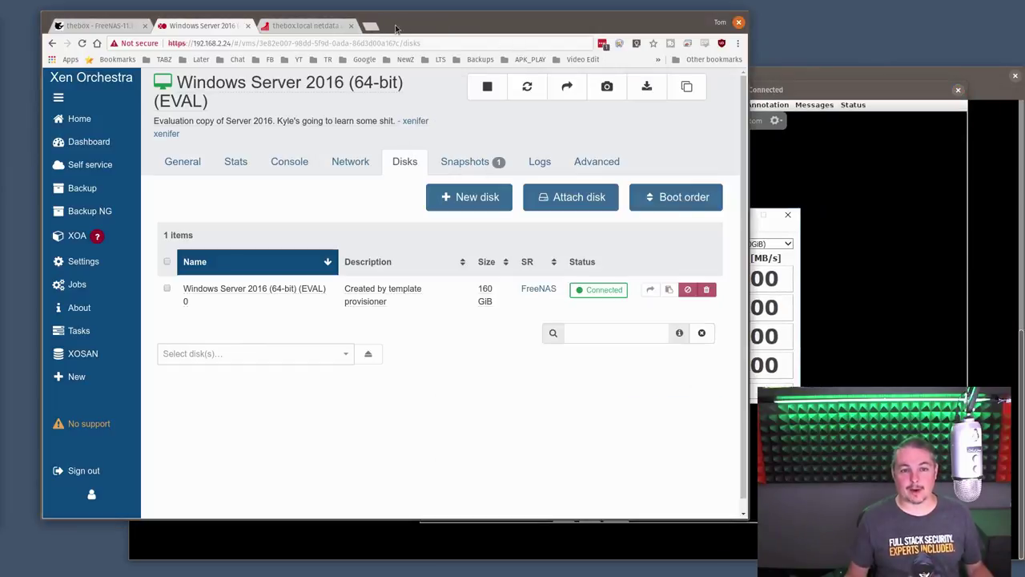
left_click(88, 26)
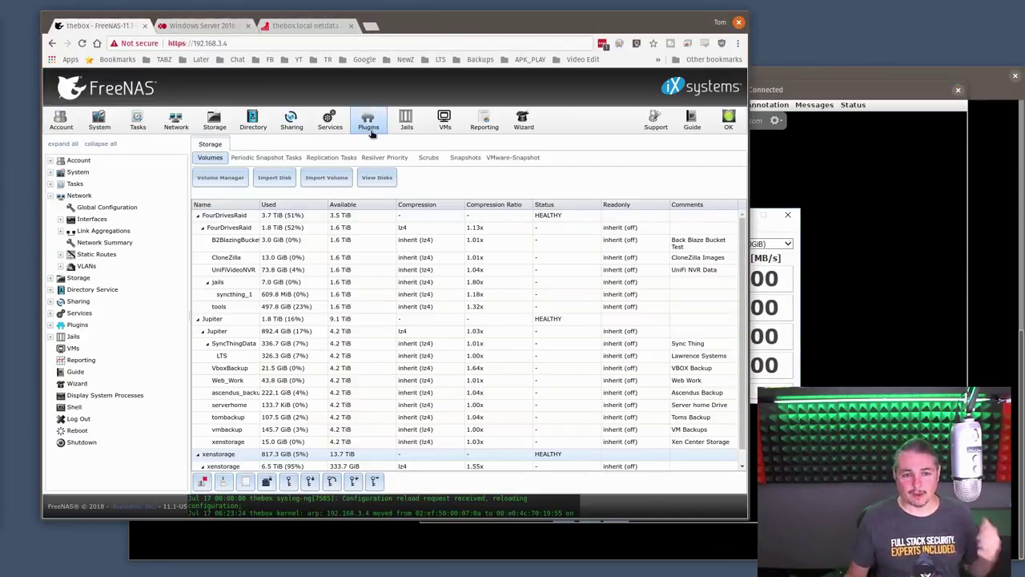
Browse the CPU, memory and network reporting graphs, then the services list
left_click(484, 121)
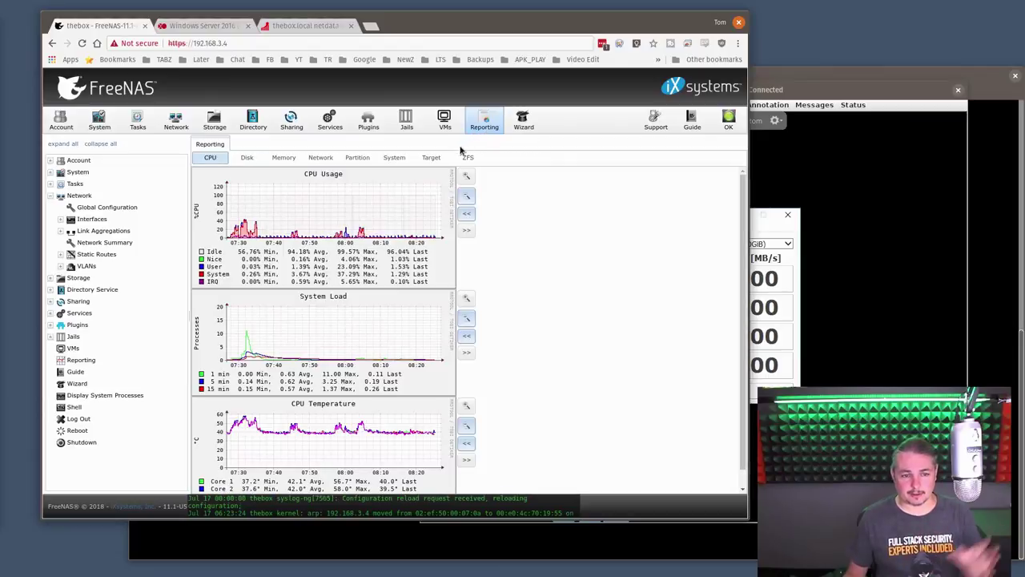
left_click(286, 159)
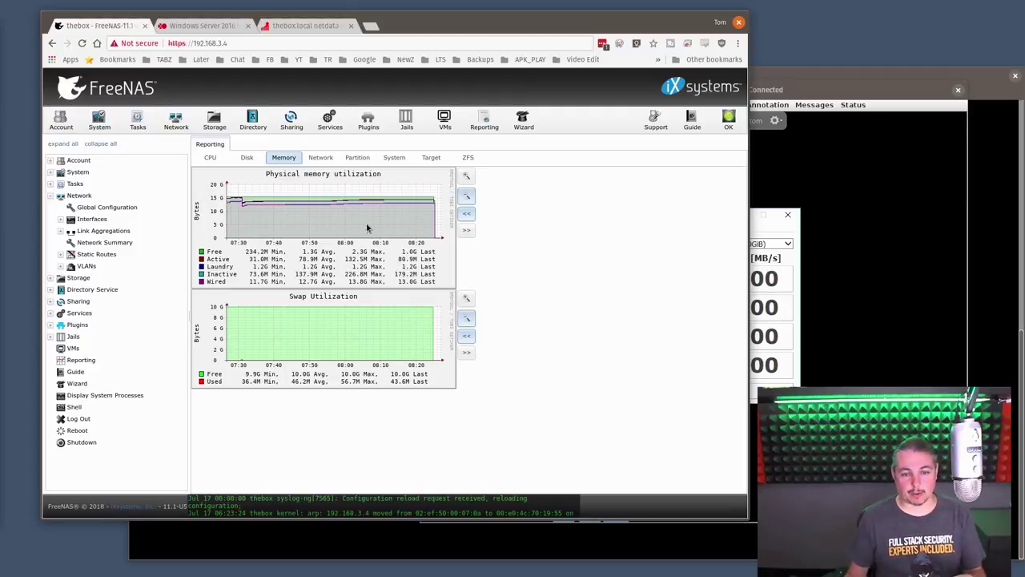
left_click(321, 158)
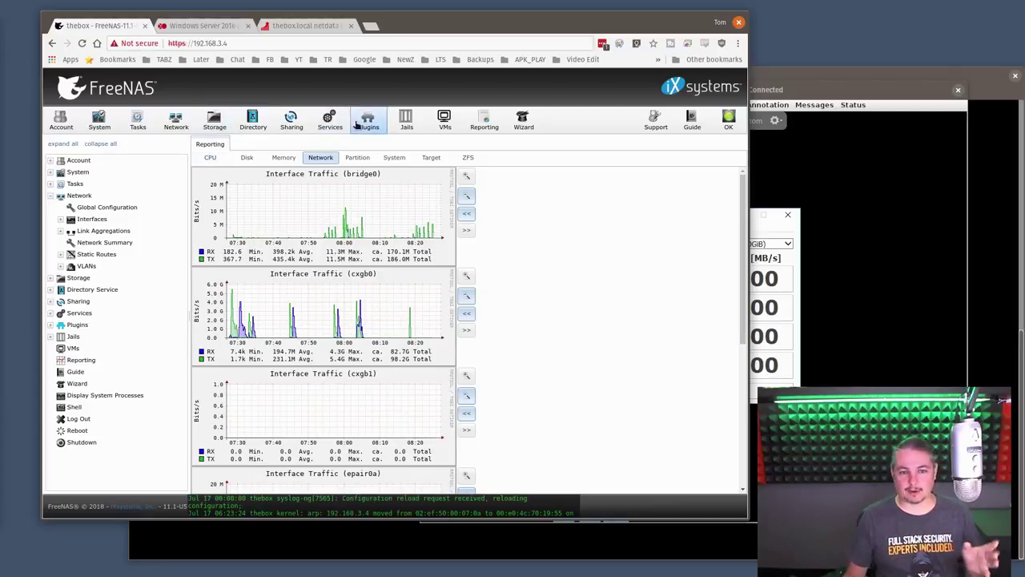
left_click(336, 123)
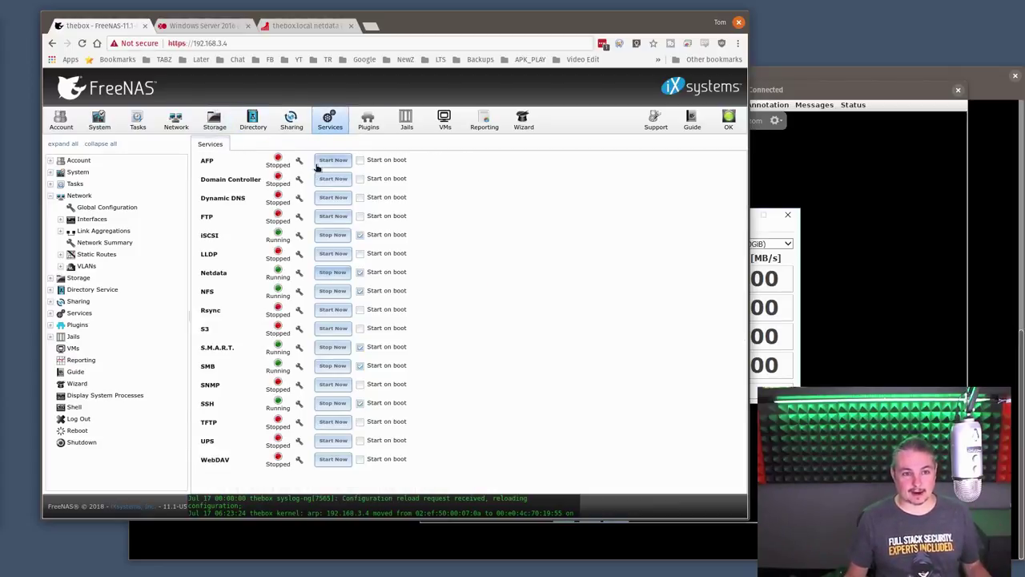
Bring up the ZFS filesystem charts on the netdata dashboard
left_click(301, 26)
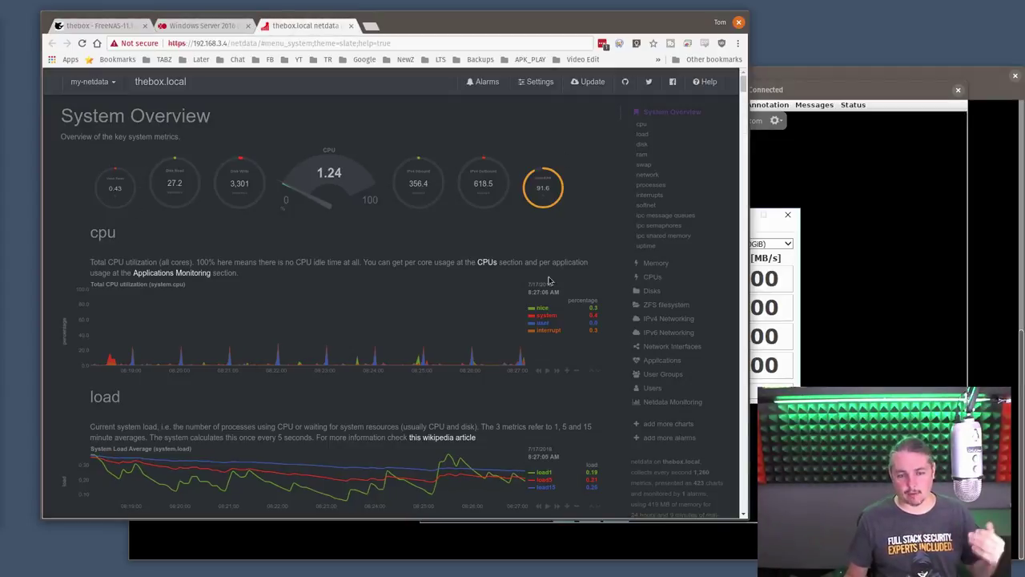
scroll(499, 368, "down", 3)
scroll(500, 369, "up", 3)
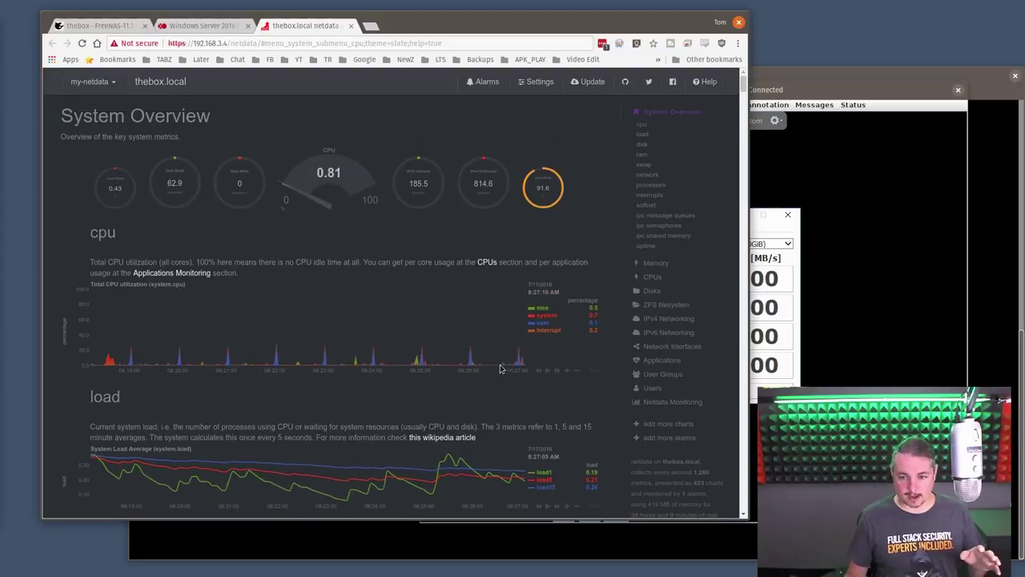
left_click(678, 306)
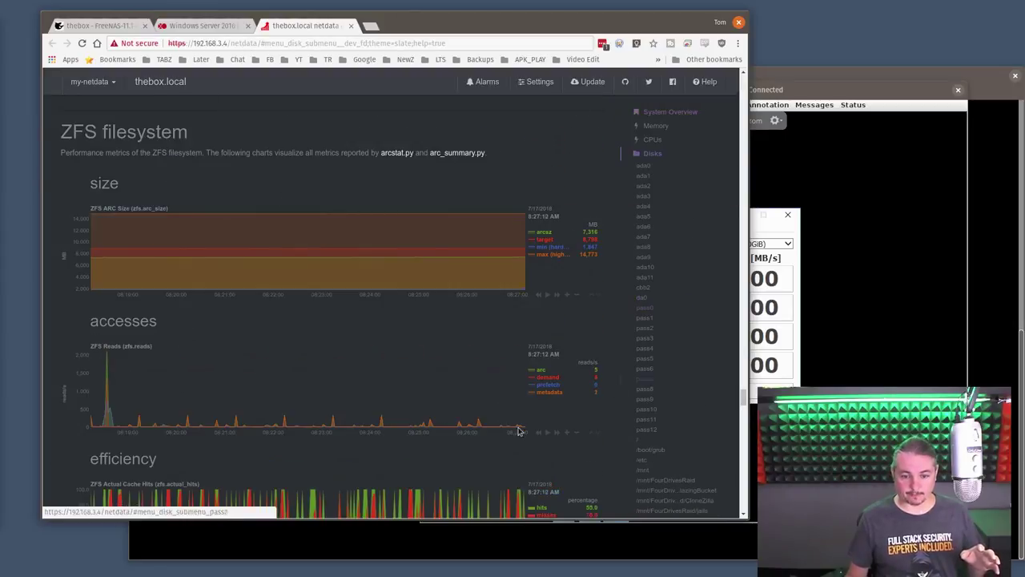
scroll(517, 424, "down", 4)
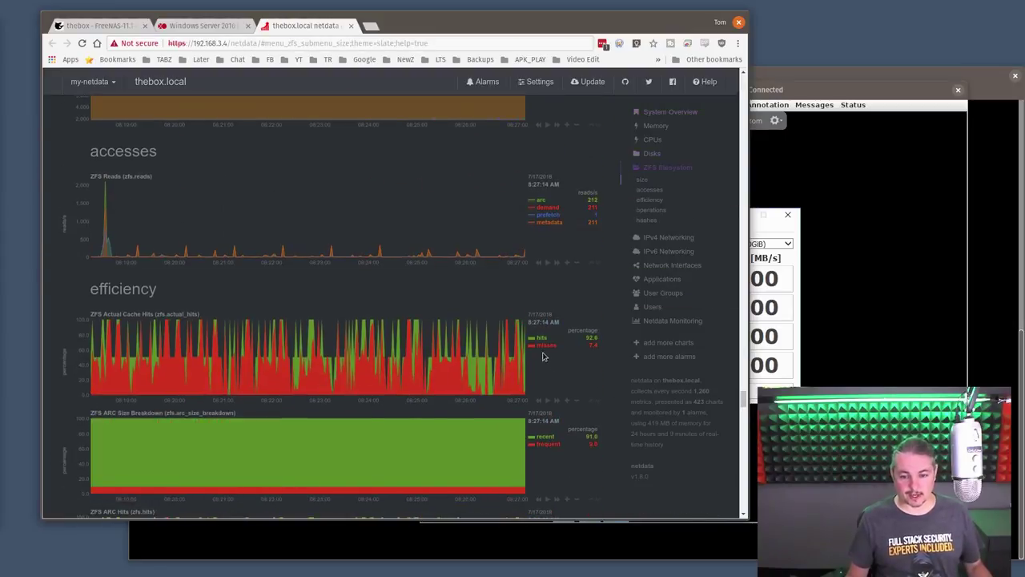
Show FreeNAS Reporting's ZFS ARC size and hit ratio graphs
left_click(200, 26)
left_click(122, 27)
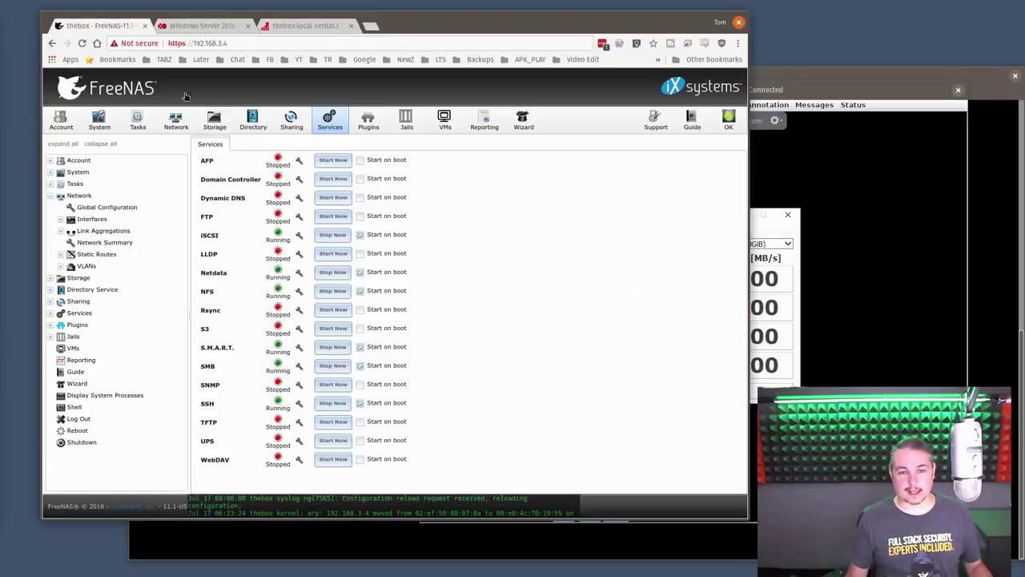
left_click(484, 128)
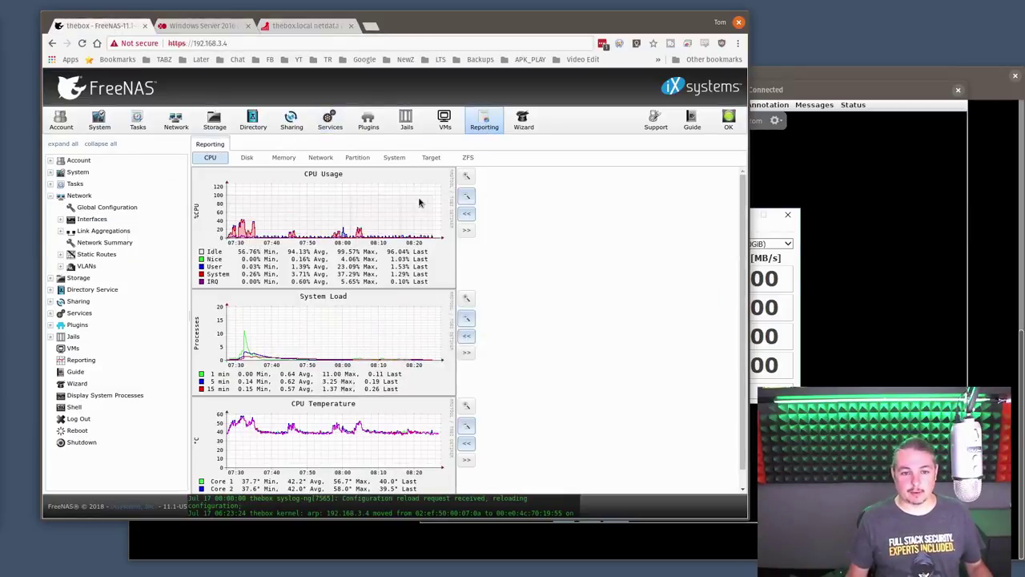
left_click(467, 157)
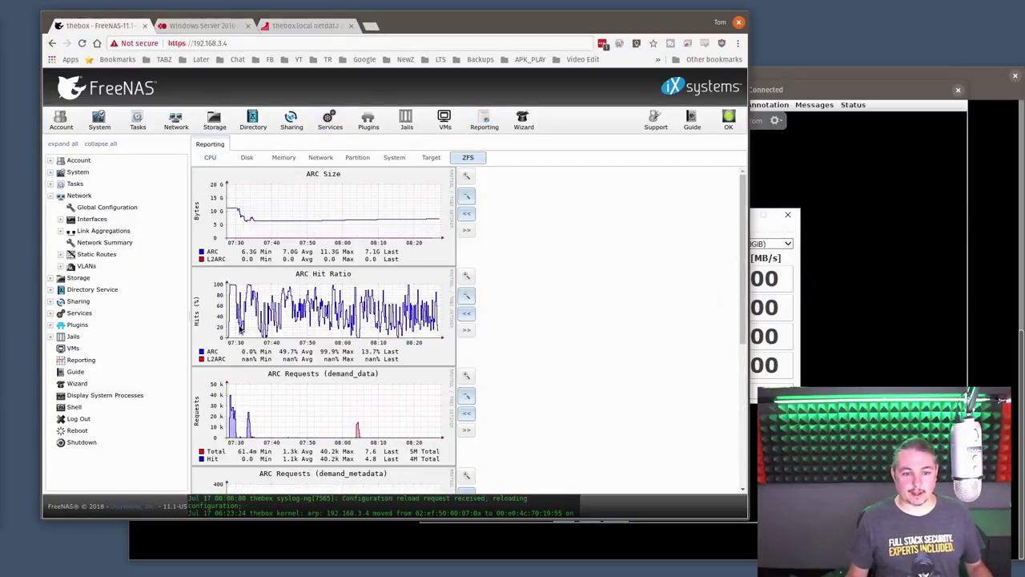
Compare netdata's ZFS charts with FreeNAS, ending on the Windows Server VM disks
left_click(300, 29)
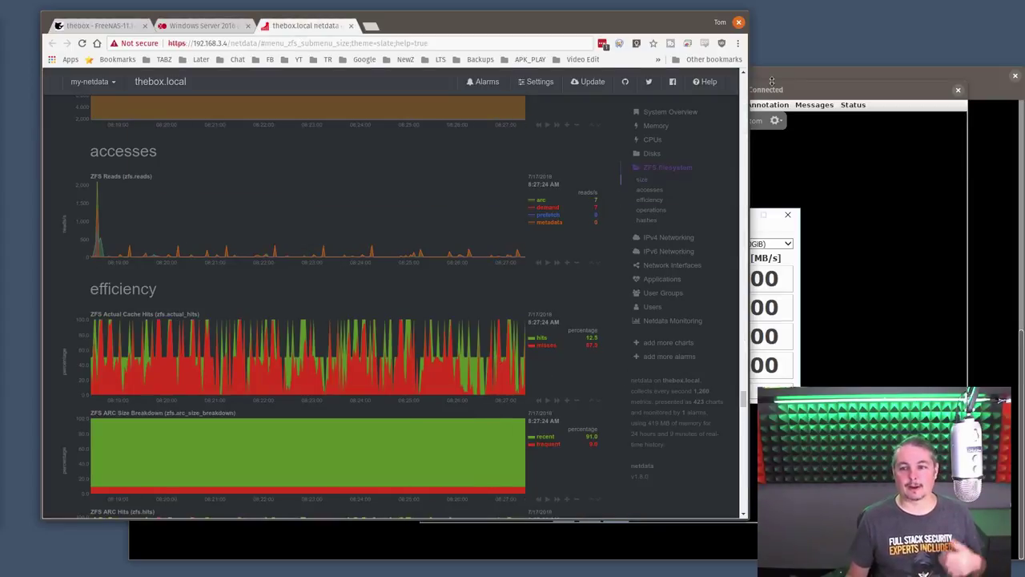
left_click(200, 26)
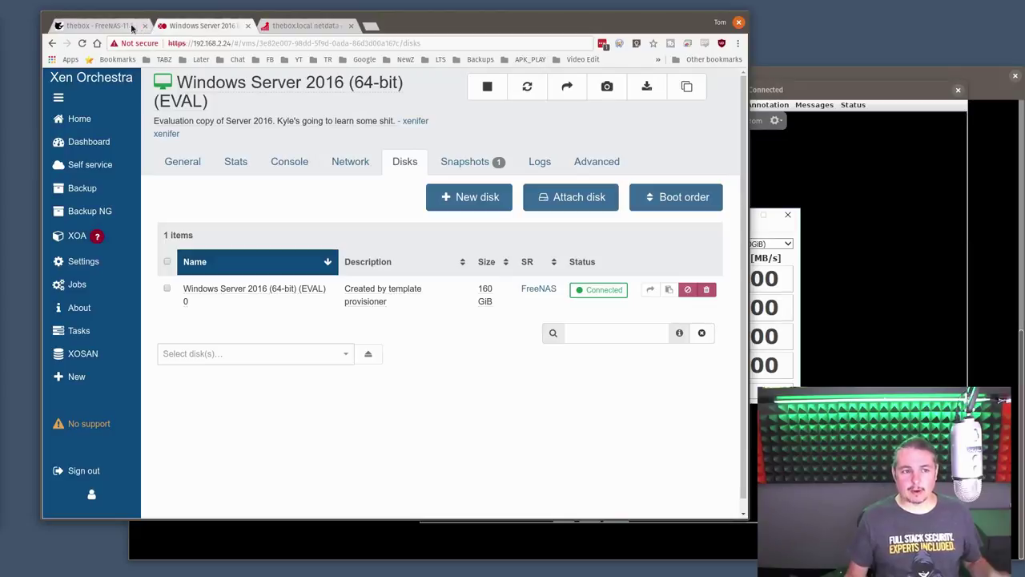
left_click(128, 27)
left_click(184, 27)
mouse_move(98, 114)
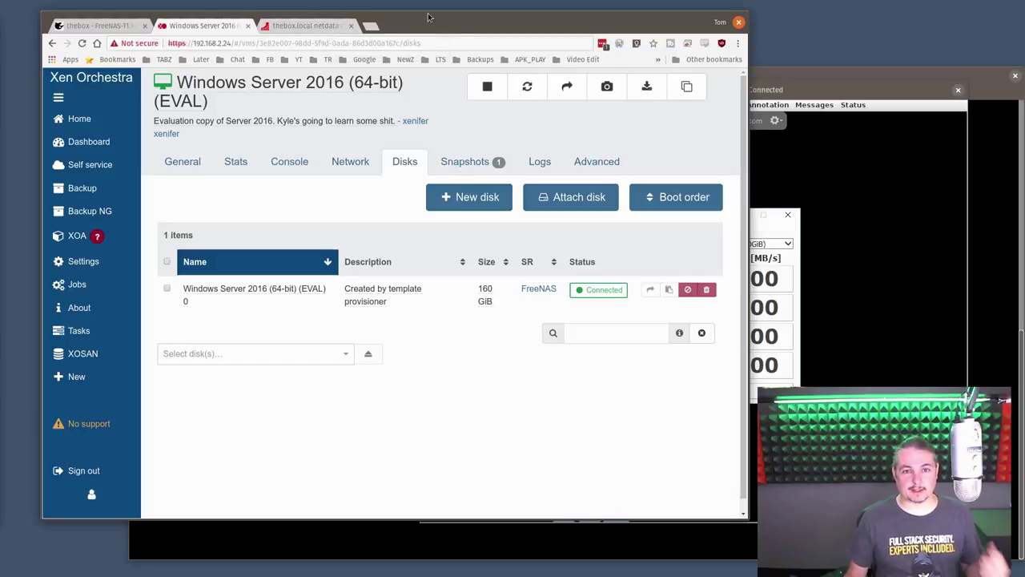
Return to FreeNAS's ZFS graphs: ARC about 7.1G, 49.7% average hit ratio
left_click(120, 26)
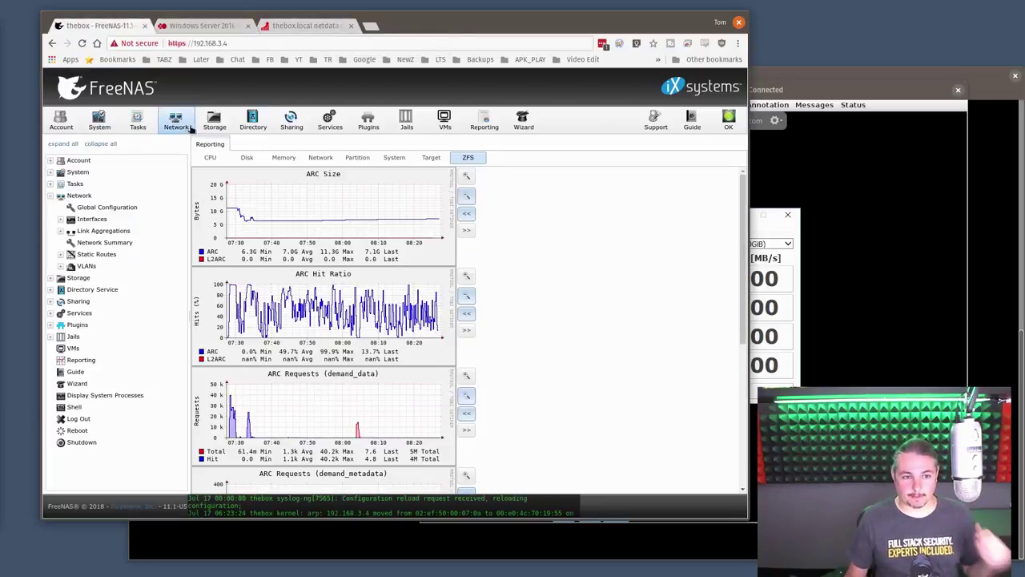
Inspect the xenstorage pool's volume status and raidz2-0 disks, then go back to netdata
left_click(213, 124)
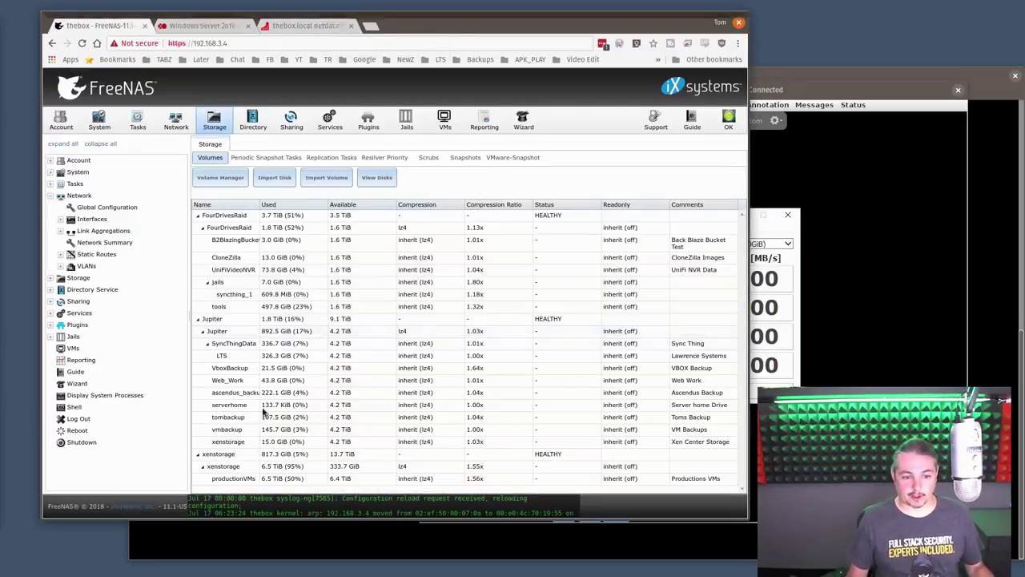
left_click(233, 455)
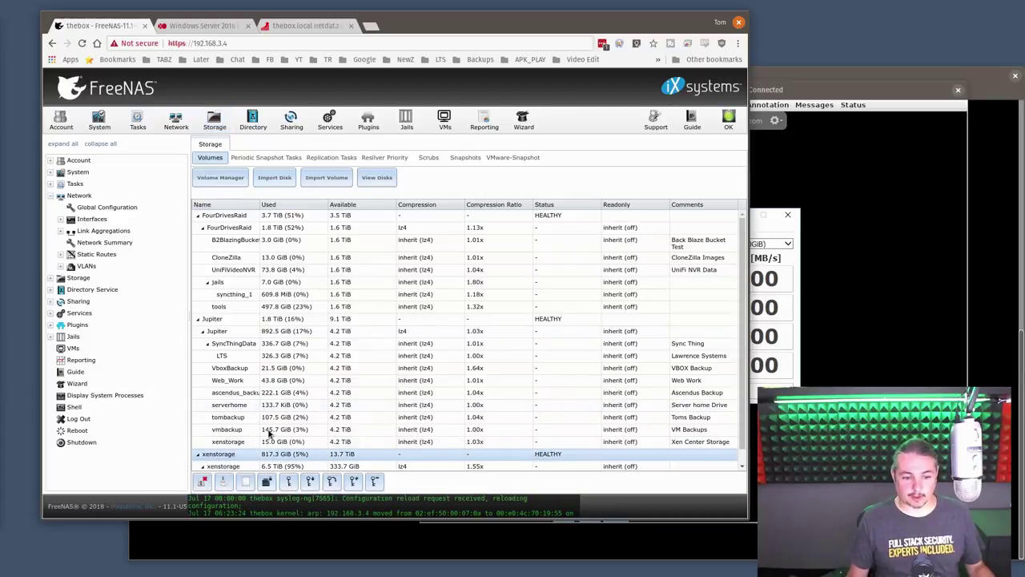
scroll(268, 430, "down", 1)
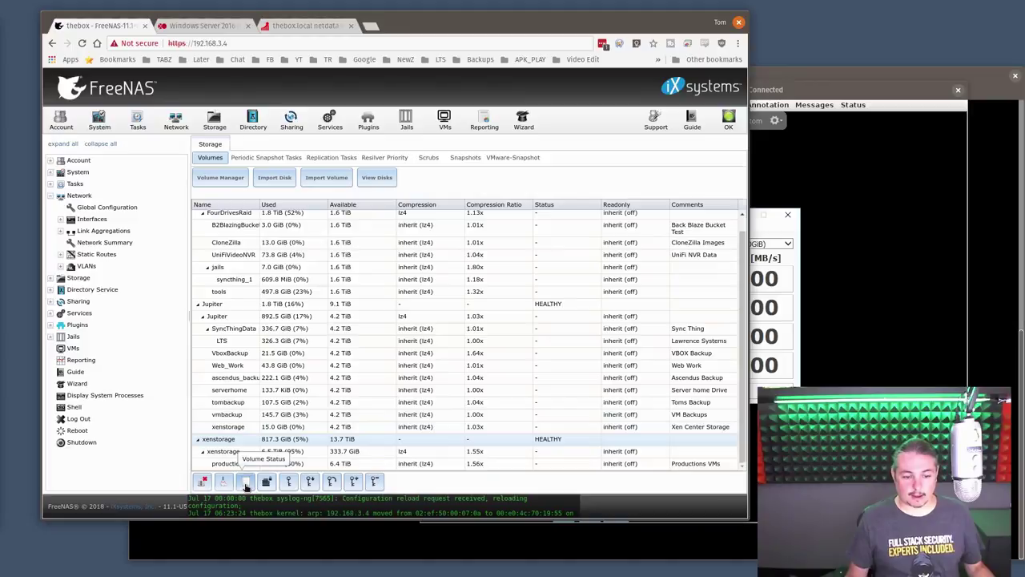
left_click(246, 481)
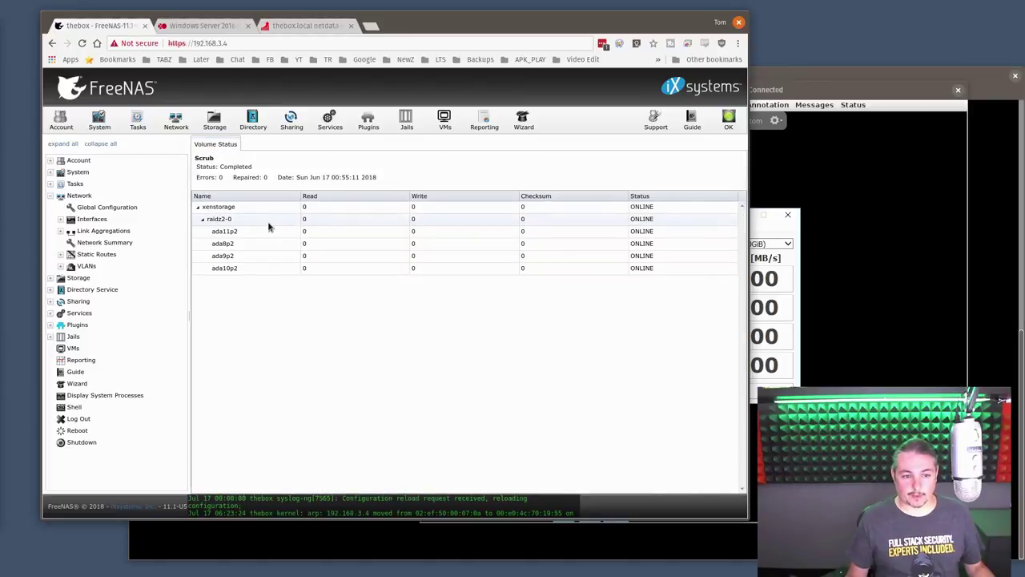
left_click(269, 223)
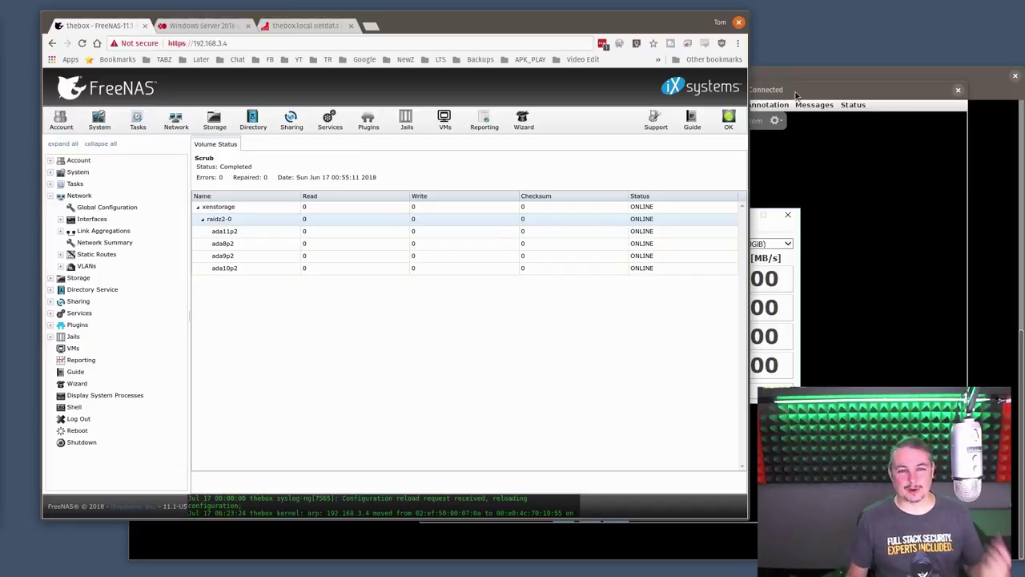
left_click(323, 26)
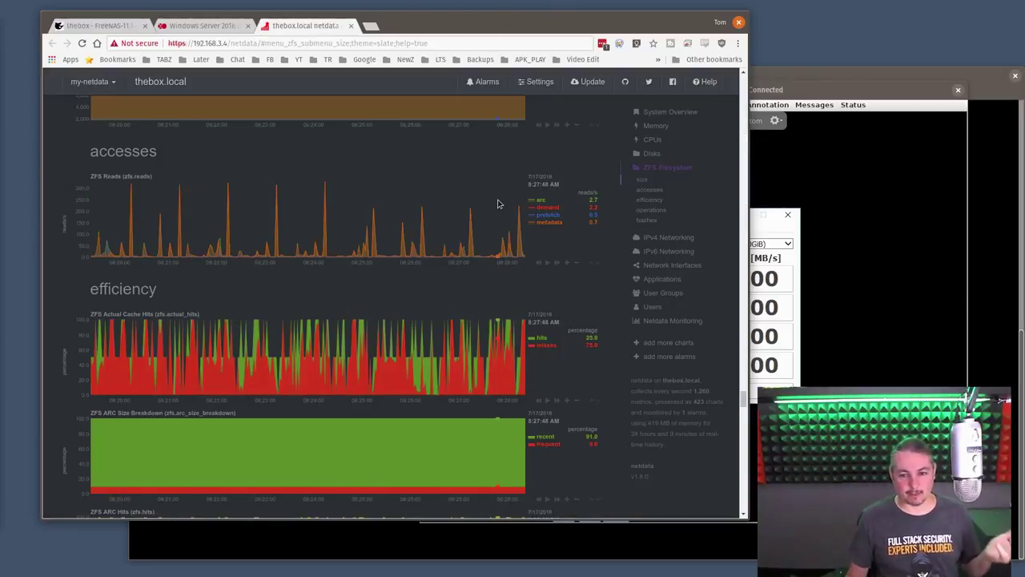
Start all CrystalDiskMark tests on C: and place the remote session beside the netdata charts
left_click(852, 101)
left_click(610, 250)
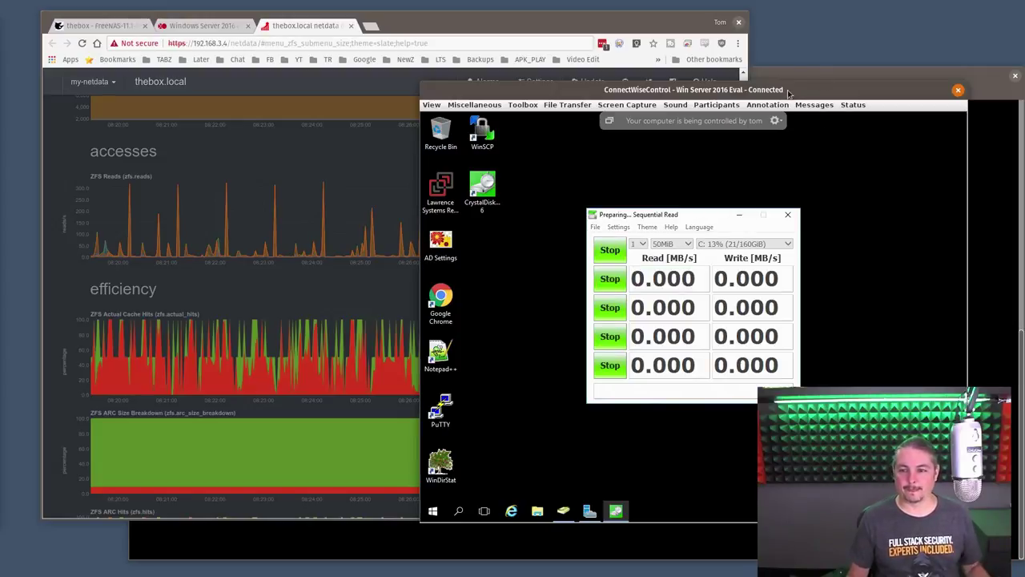
left_click_drag(789, 93, 807, 44)
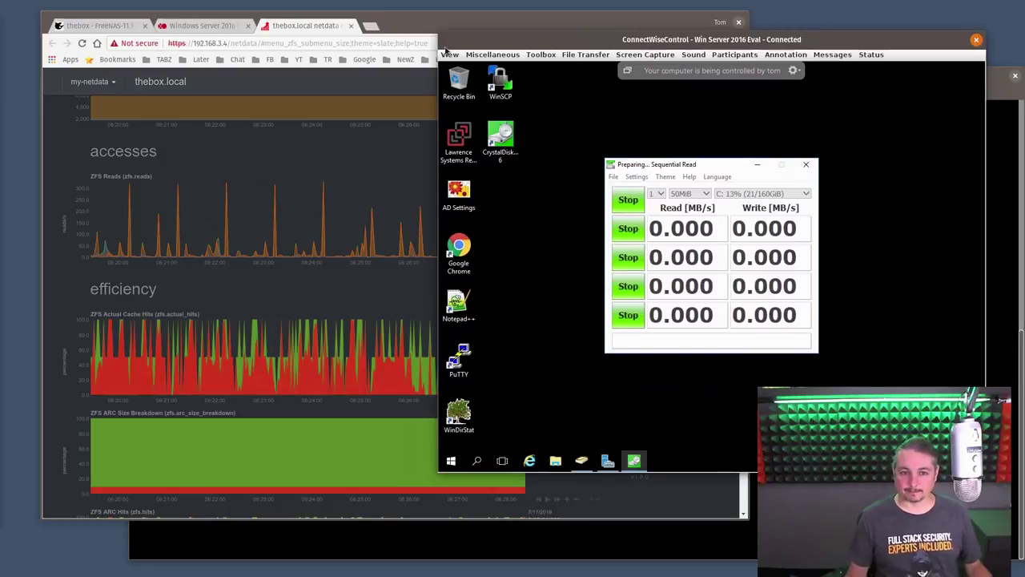
left_click_drag(581, 41, 749, 66)
left_click_drag(502, 17, 450, 2)
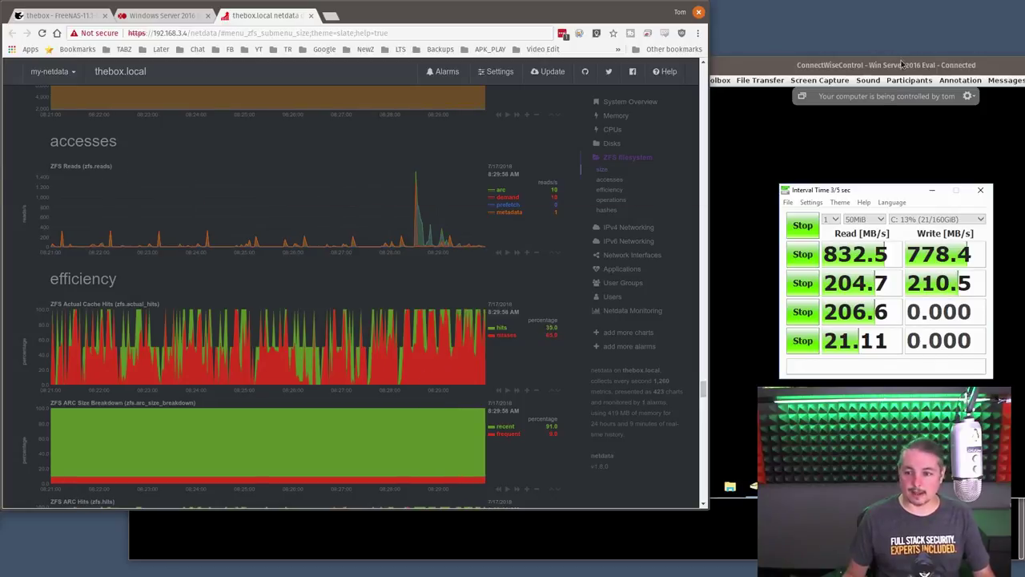
left_click_drag(902, 64, 897, 53)
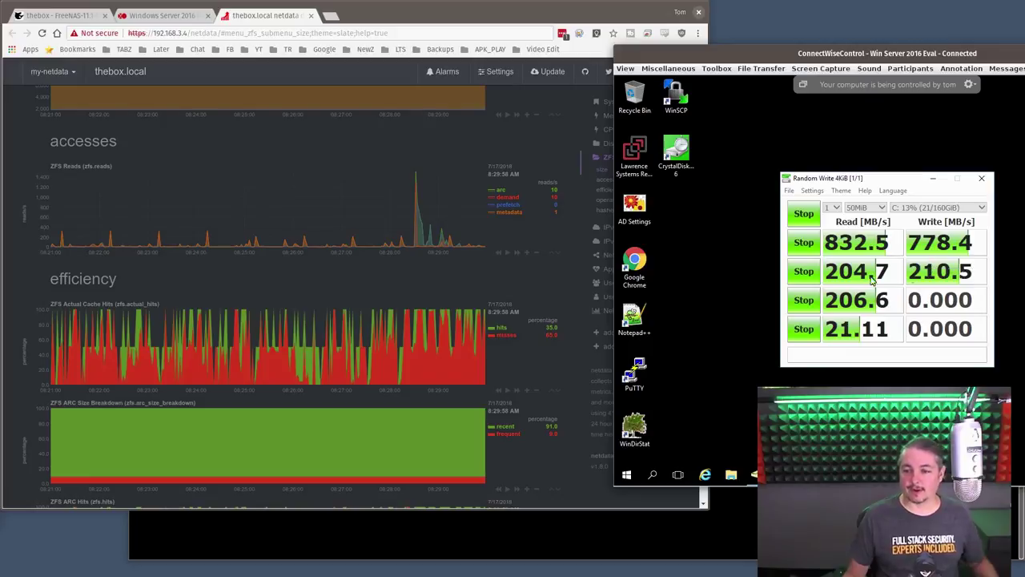
mouse_move(839, 283)
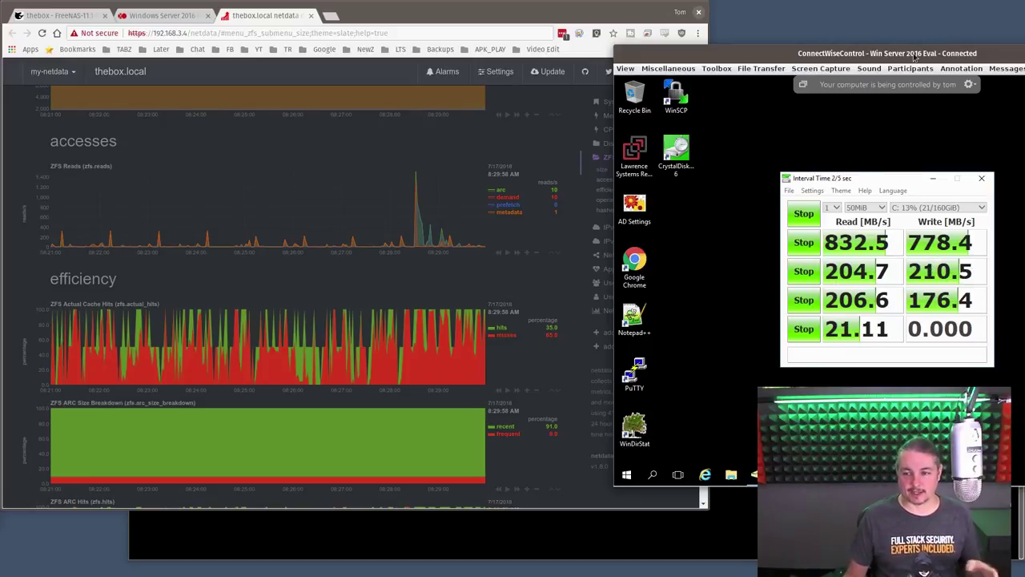
left_click(677, 154)
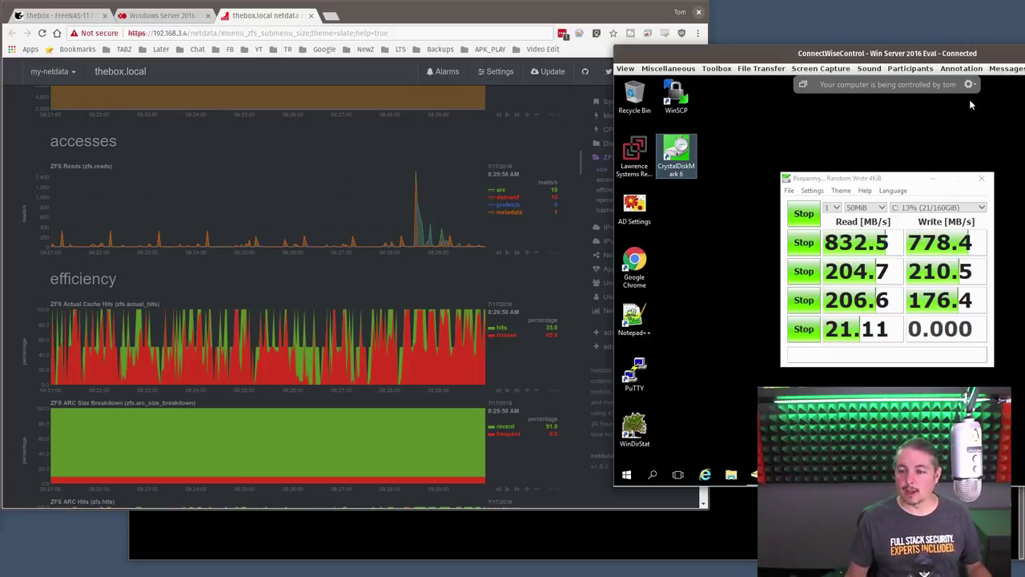
left_click_drag(917, 56, 782, 45)
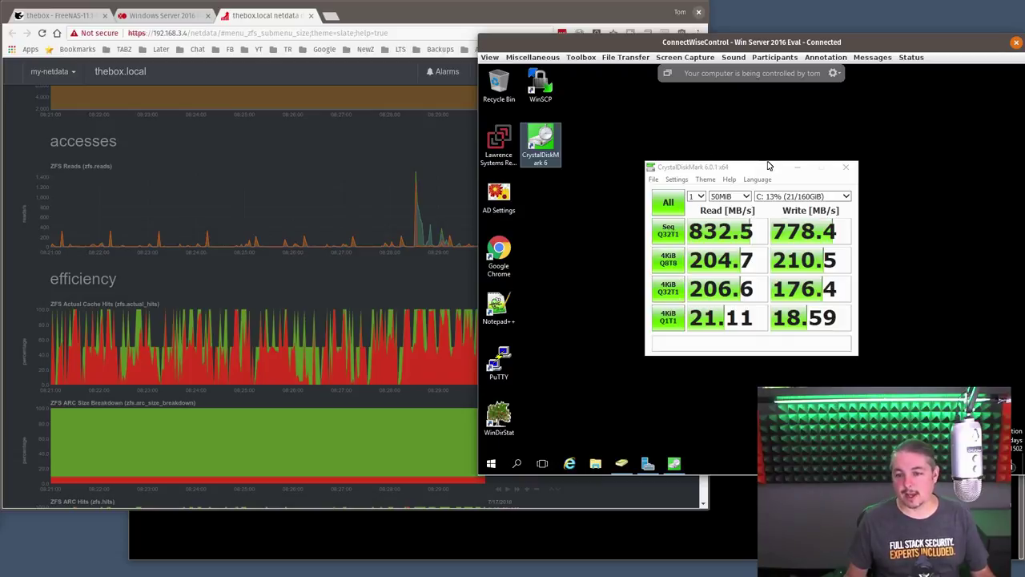
left_click_drag(769, 166, 764, 156)
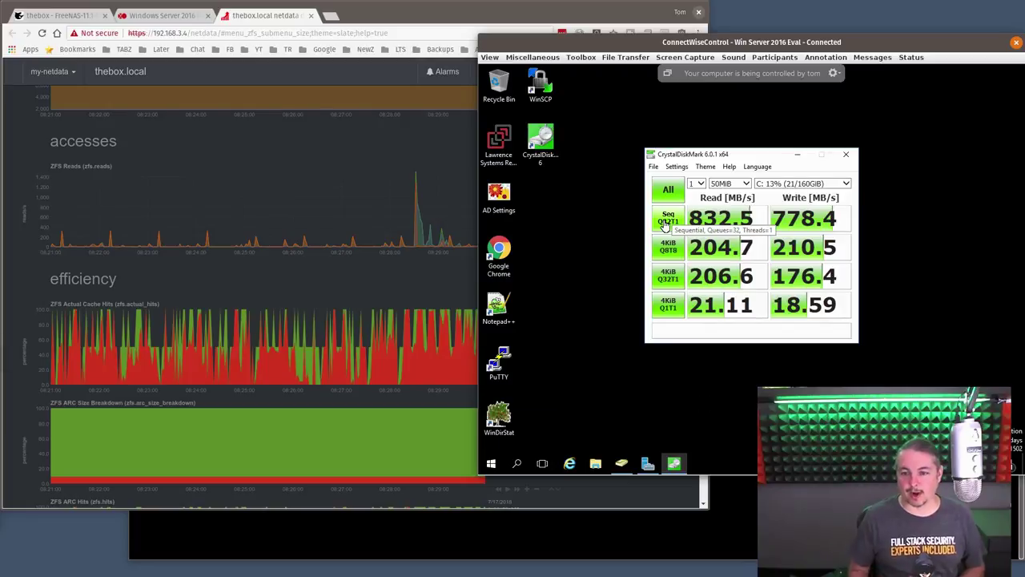
Set CrystalDiskMark's test size to 1GiB with 1 run and start all tests
left_click(745, 184)
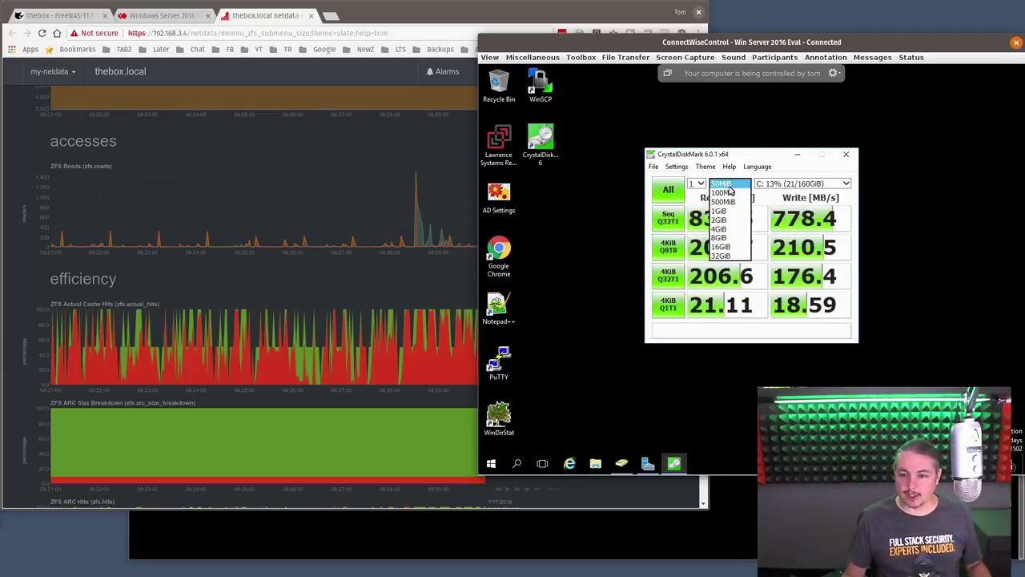
left_click(740, 218)
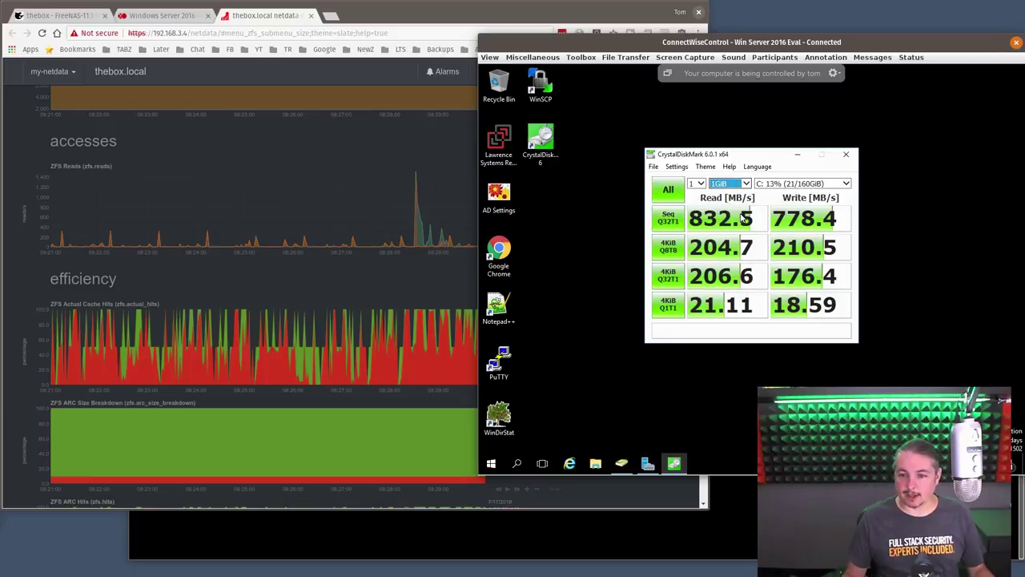
left_click(697, 184)
left_click(693, 193)
left_click(657, 190)
Arrange the remote desktop and netdata charts so both stay visible during the run
left_click_drag(775, 46, 901, 55)
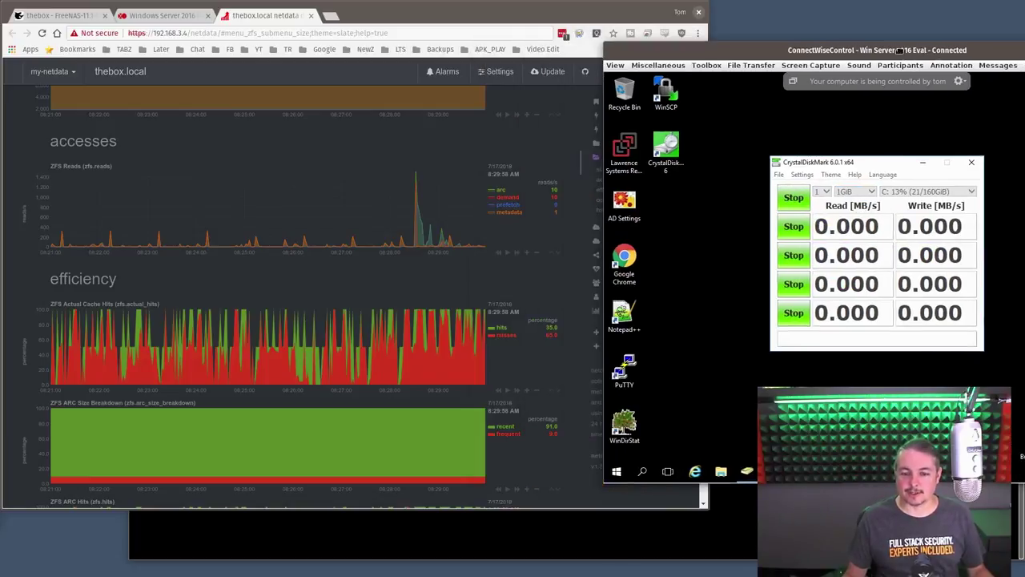
left_click(429, 356)
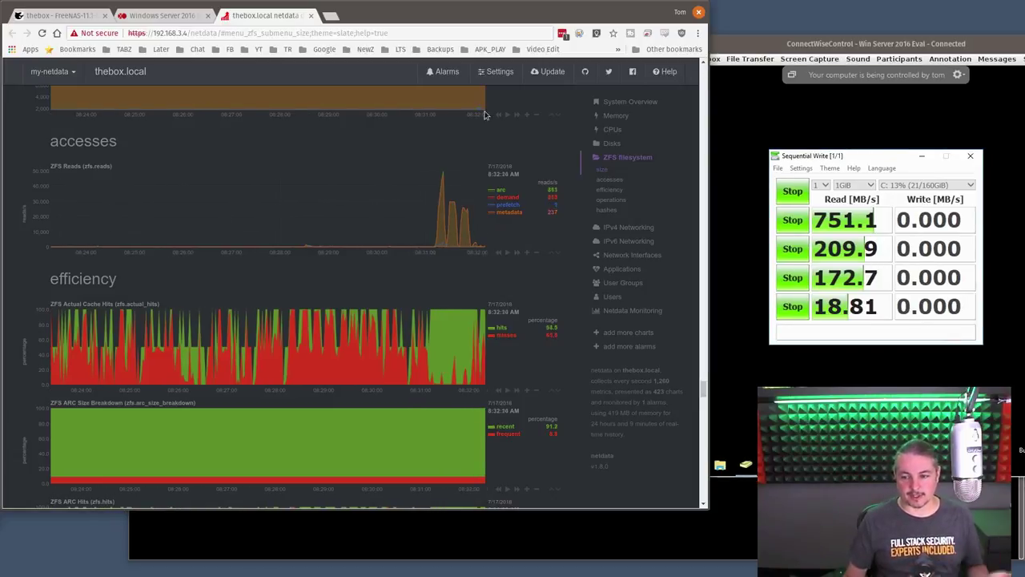
left_click_drag(837, 43, 868, 29)
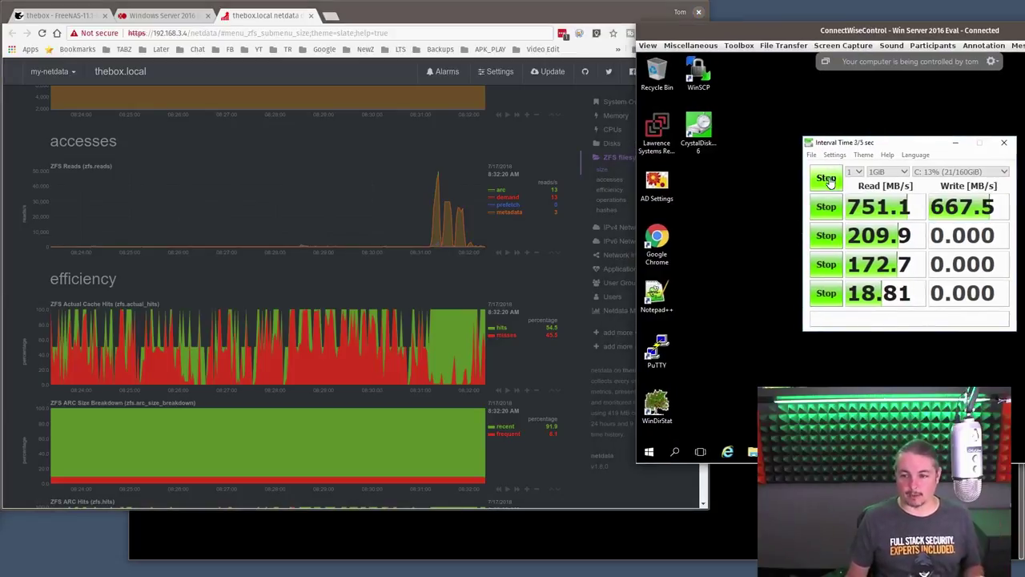
Run 'phoronix-test-suite benchmark pts/iozone' in a new terminal
key("ctrl+alt+t")
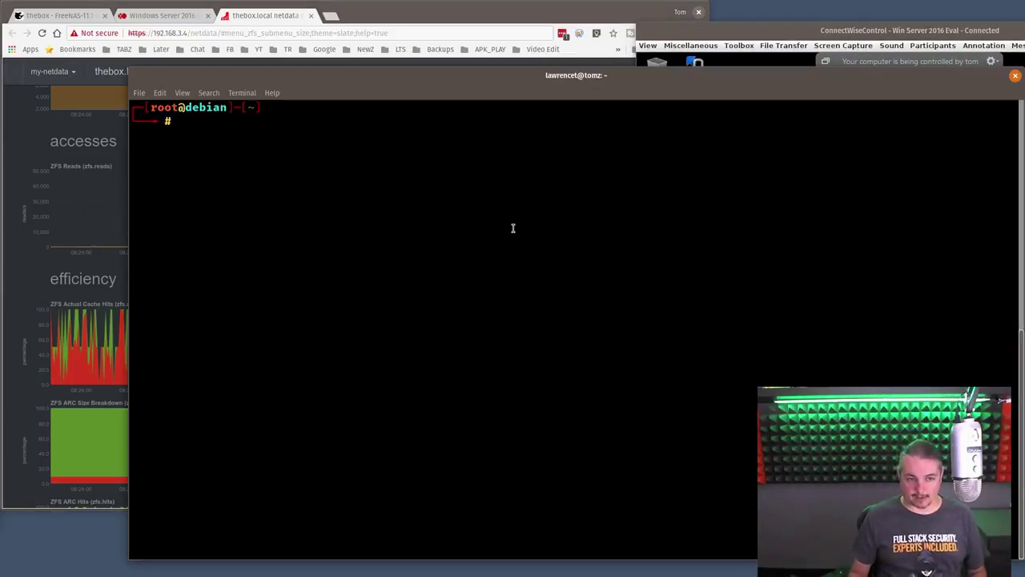
type("phoronix-test-suite benchmark pts/iozone")
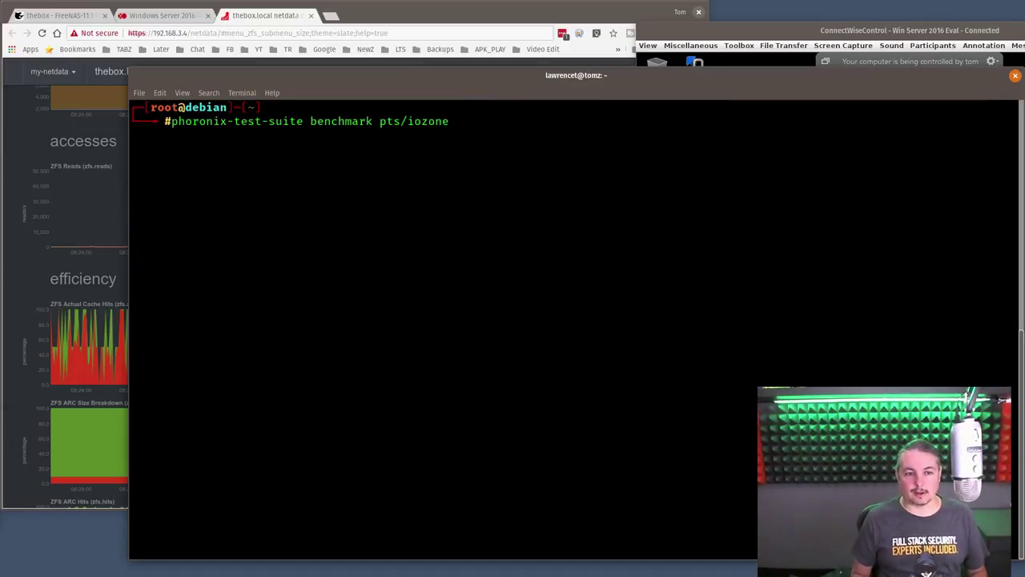
key("Return")
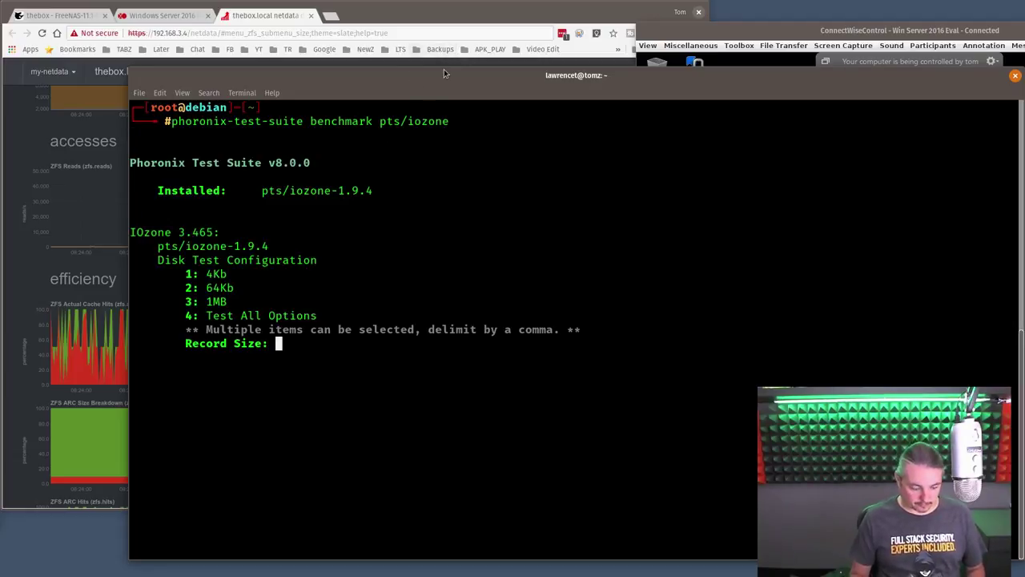
Choose all record sizes, an 8GB file and both read and write tests, without saving results
type("4")
key("Return")
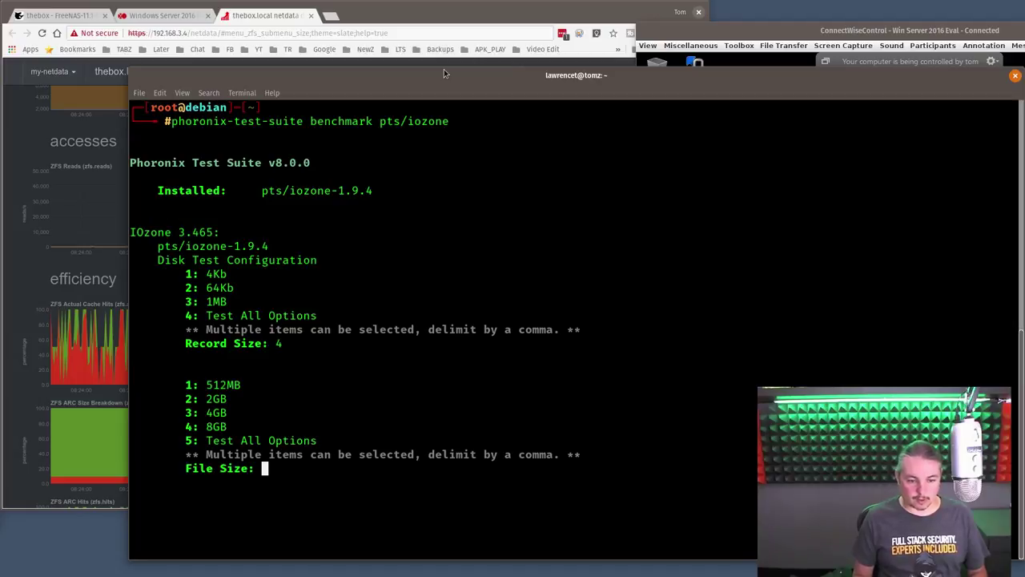
type("4")
key("Return")
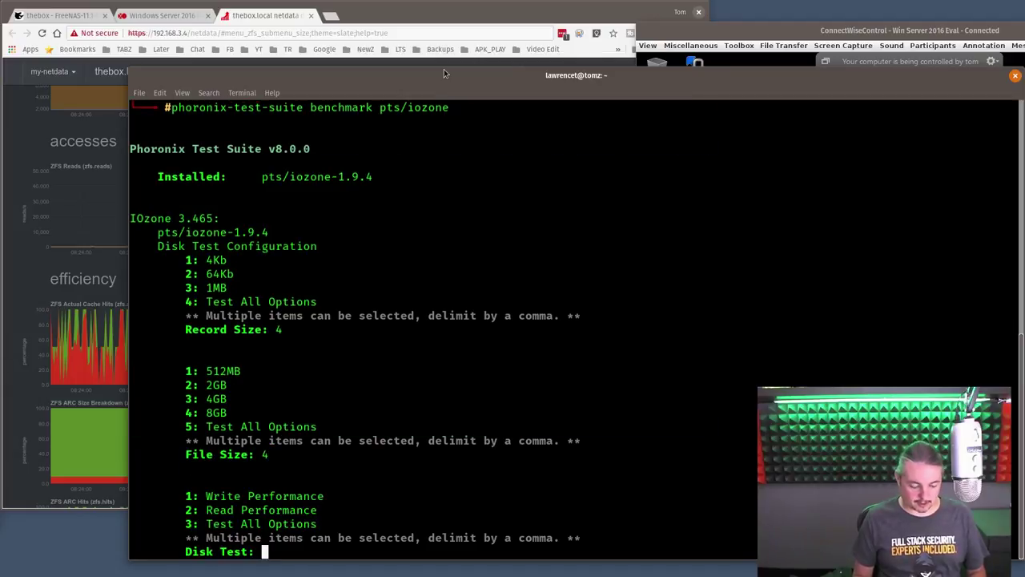
key("Return")
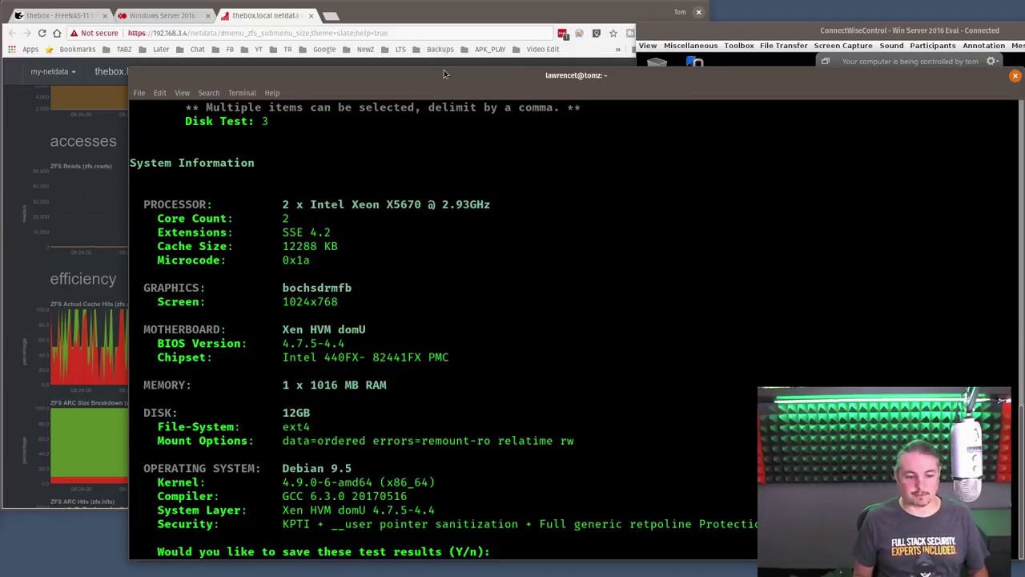
type("n")
key("Return")
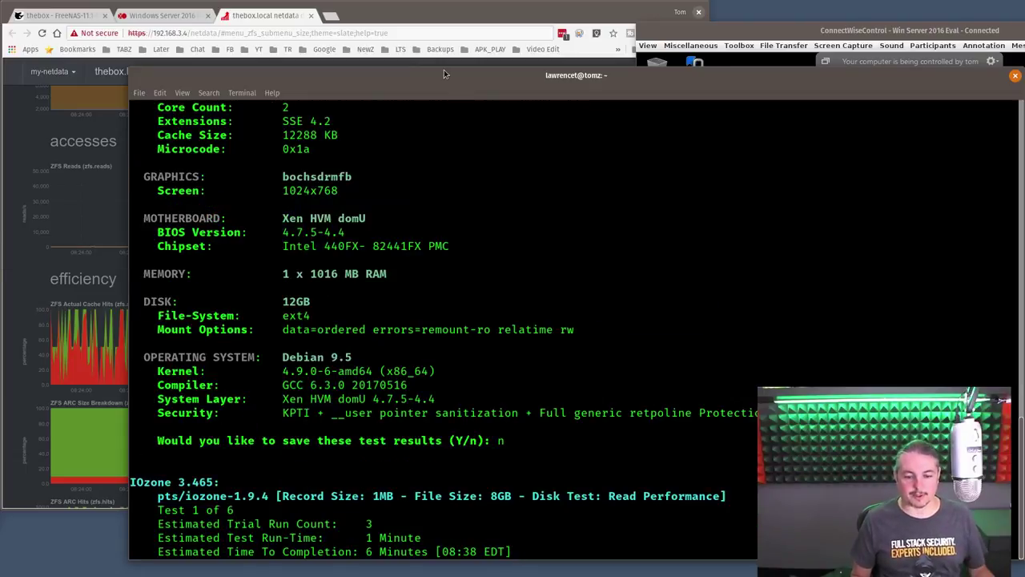
left_click_drag(444, 70, 513, 87)
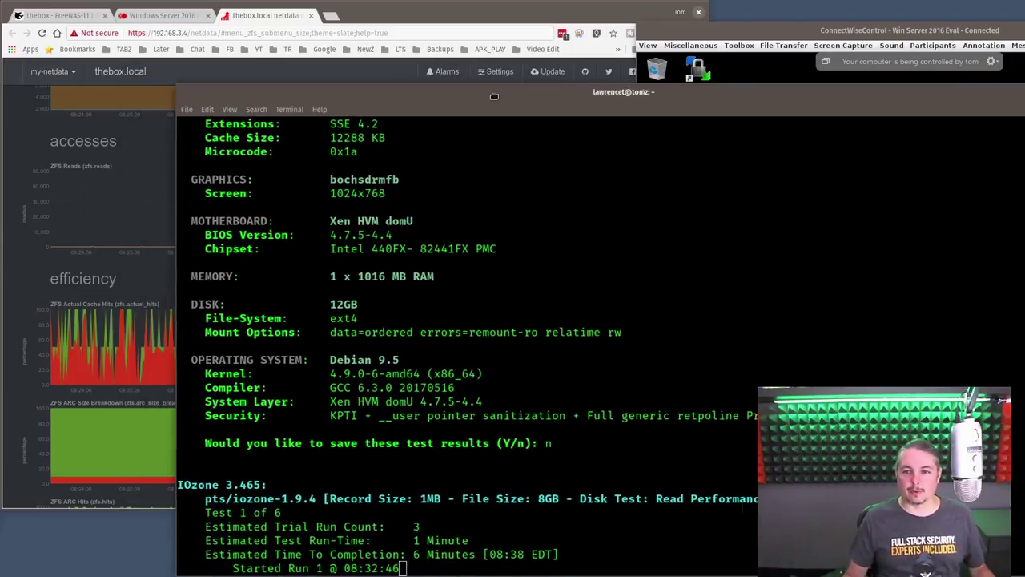
left_click(870, 37)
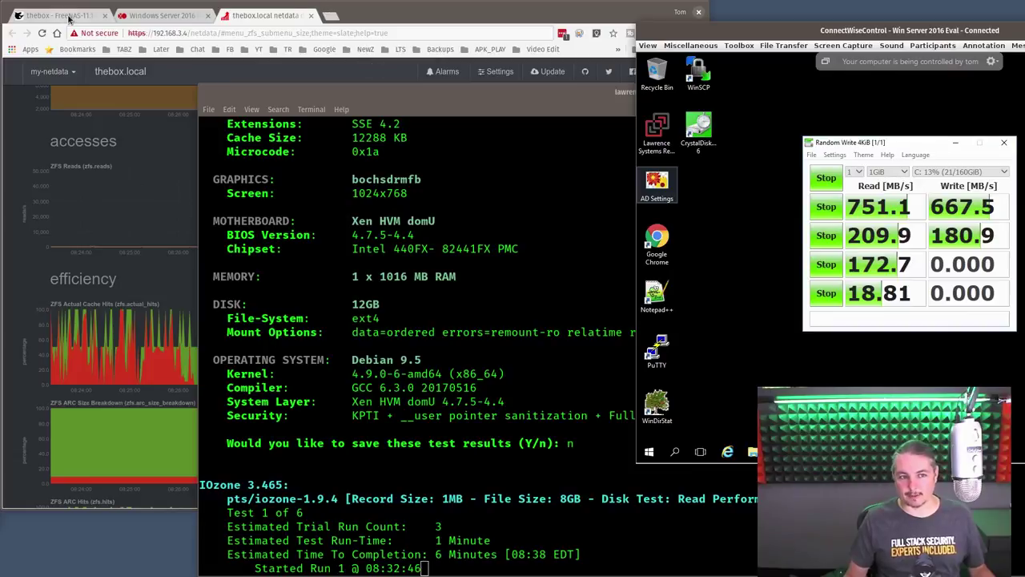
Scroll netdata up to System Overview, then open FreeNAS's System Information page
left_click(519, 16)
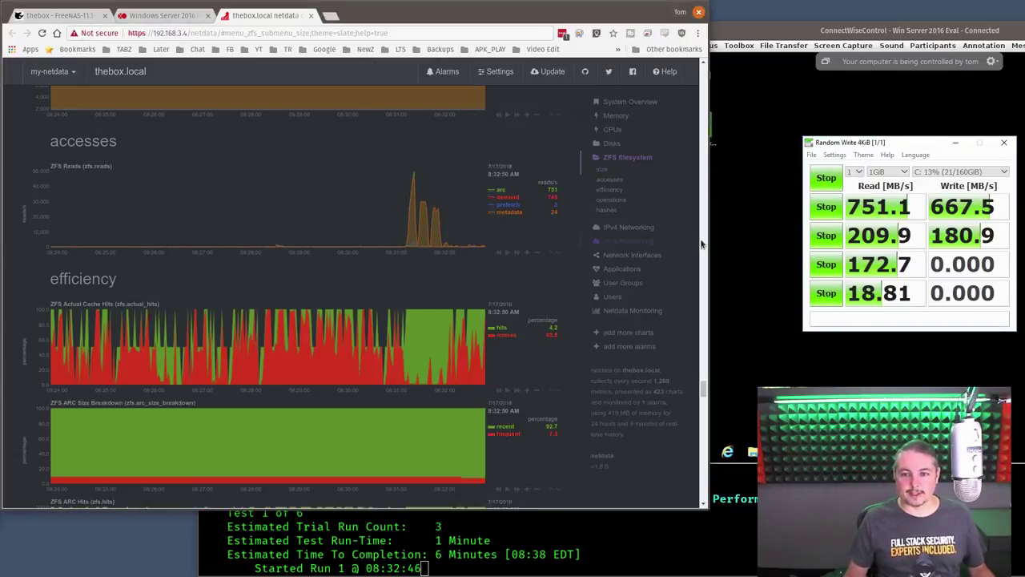
scroll(701, 82, "up", 10)
scroll(701, 82, "up", 10)
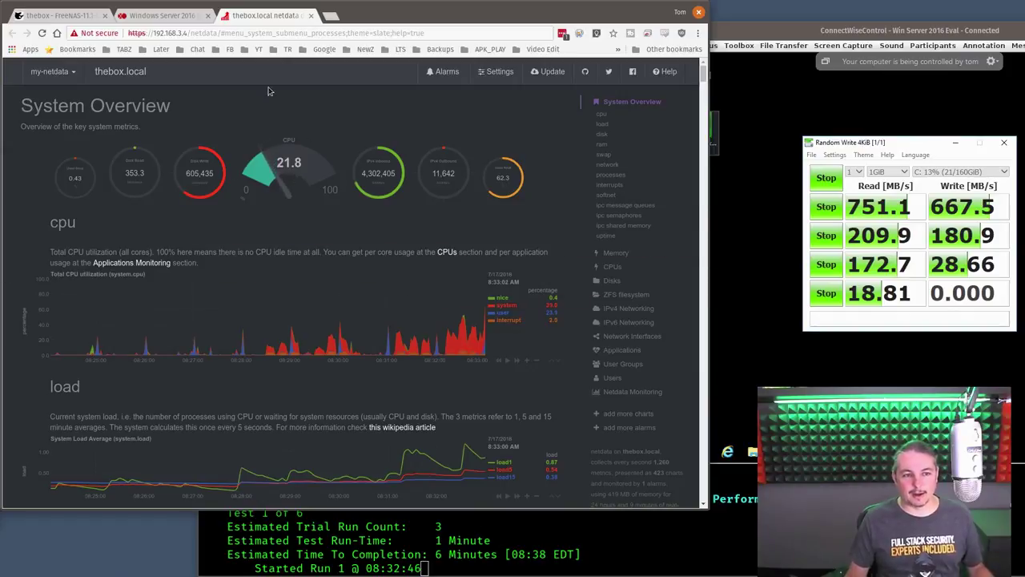
left_click(56, 15)
left_click(64, 117)
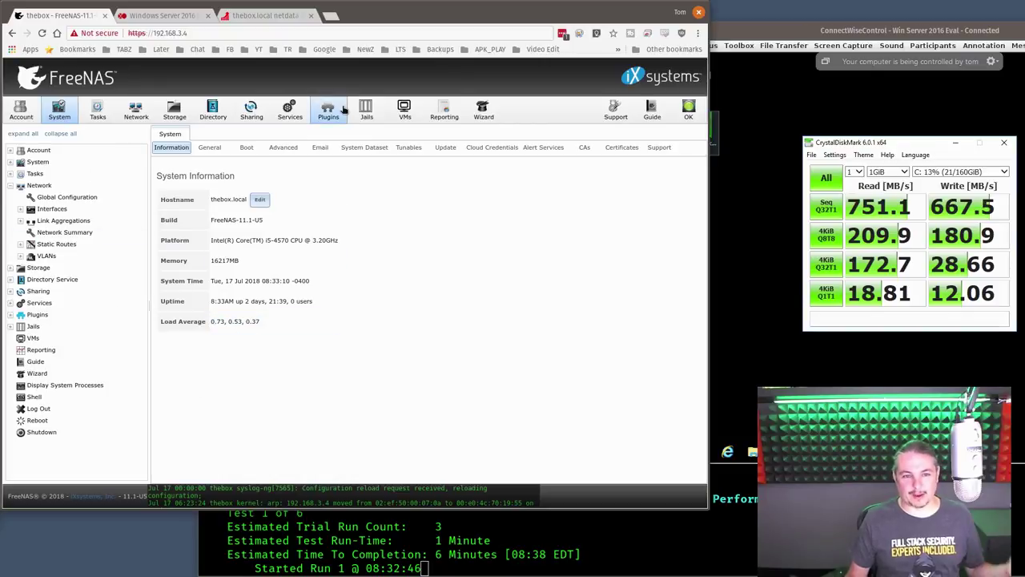
View FreeNAS's disk I/O reporting graphs and start another full CrystalDiskMark run
left_click(441, 116)
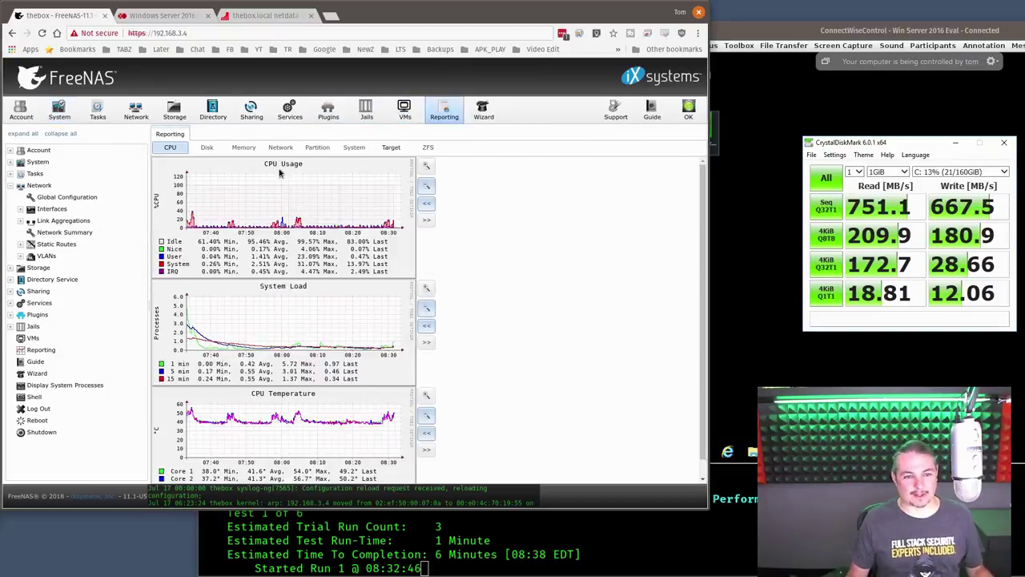
left_click(209, 149)
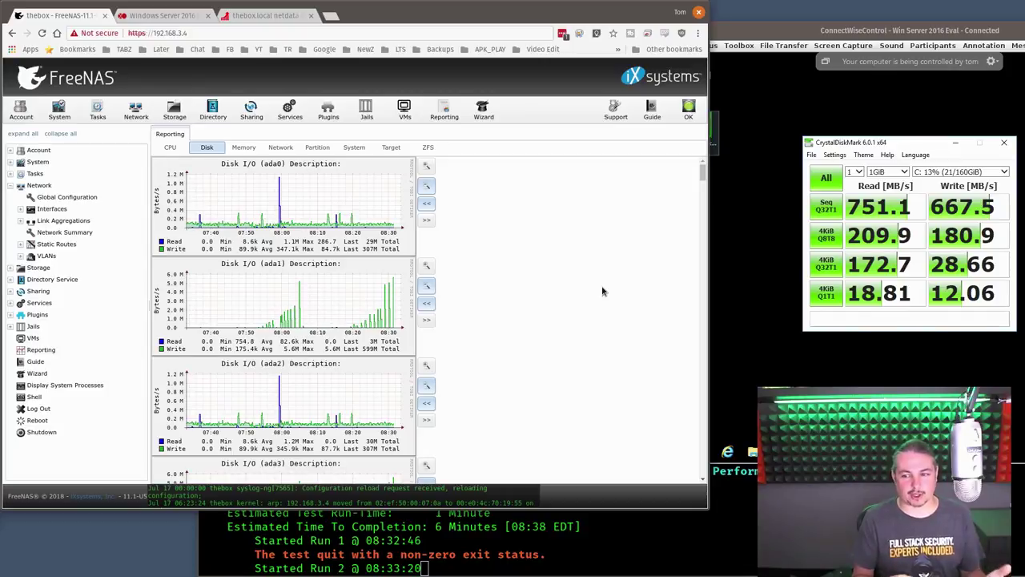
left_click(826, 177)
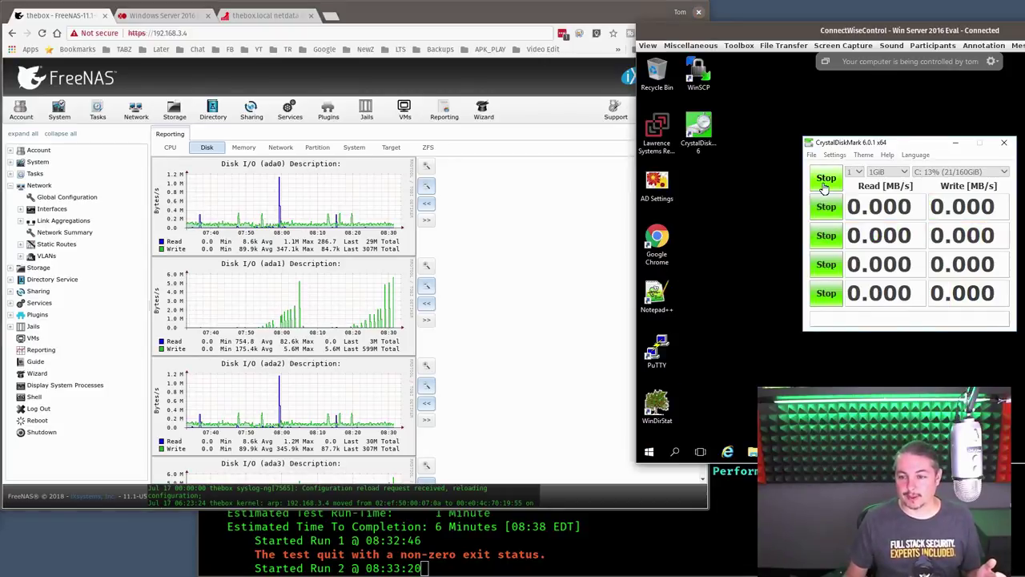
left_click(708, 505)
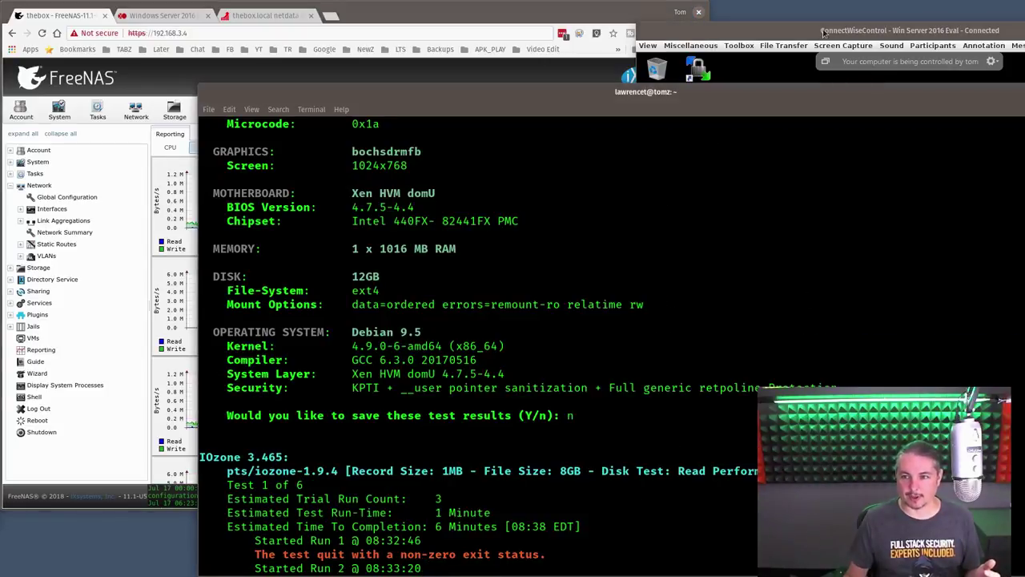
left_click(634, 15)
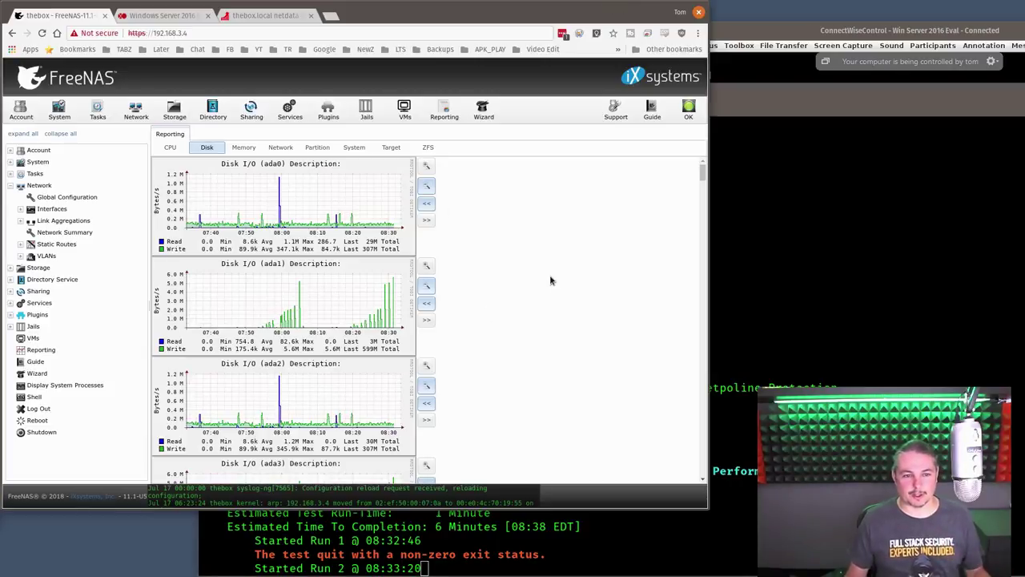
Check the CPU and ZFS ARC graphs, then reposition the remote desktop showing the benchmark
left_click(169, 147)
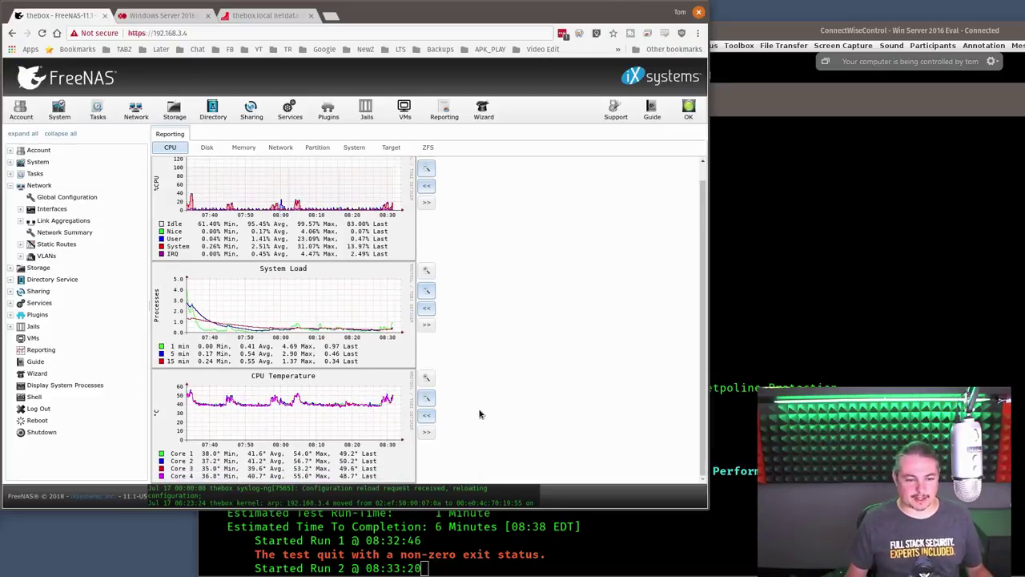
left_click(427, 149)
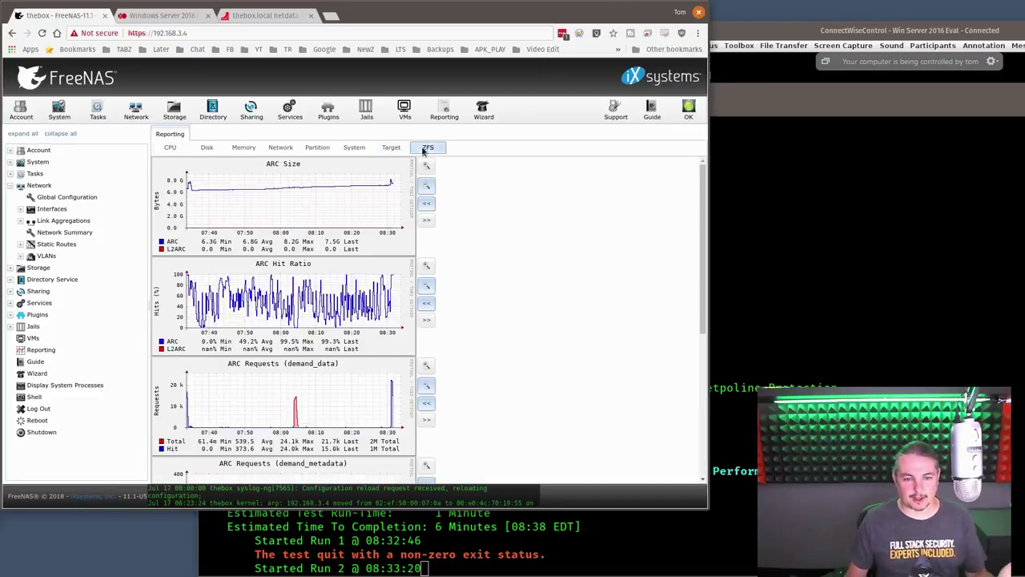
left_click(244, 11)
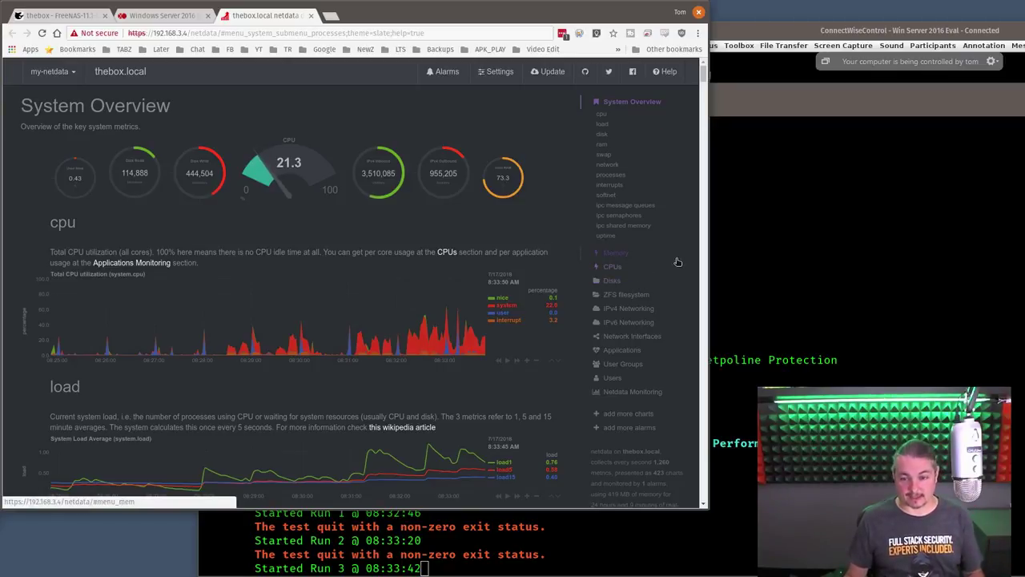
left_click(903, 36)
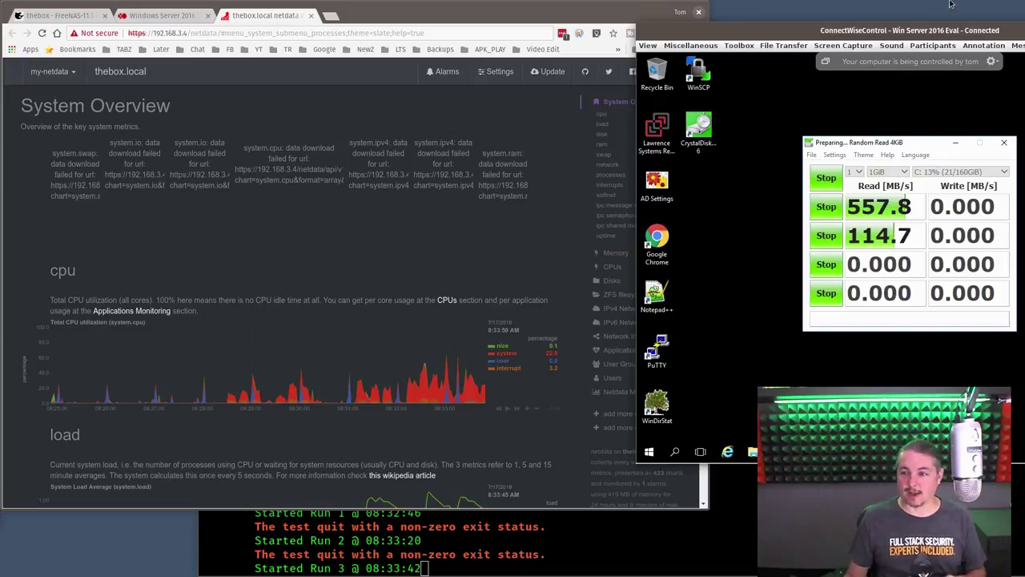
left_click_drag(945, 30, 868, 42)
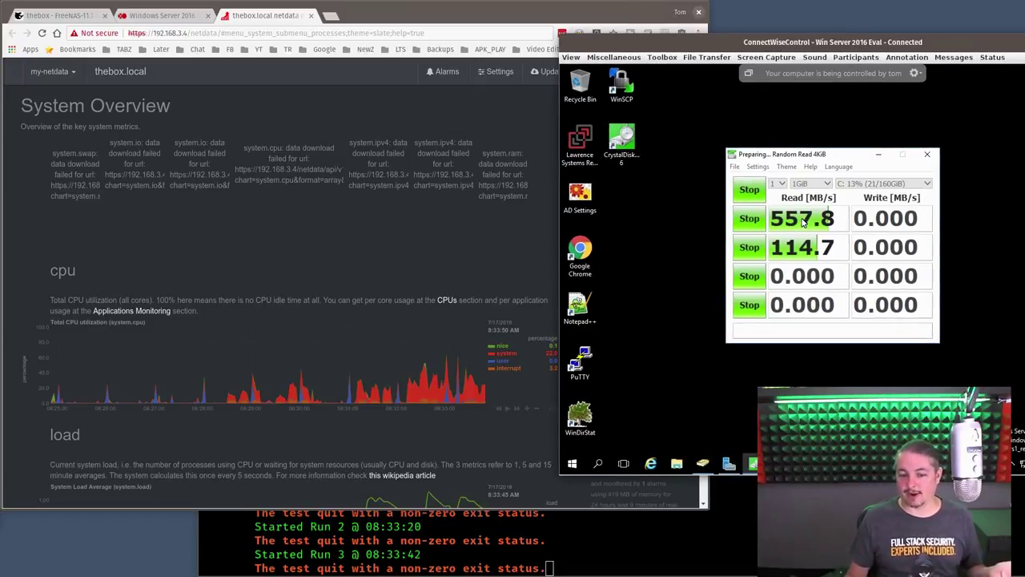
left_click_drag(801, 42, 833, 40)
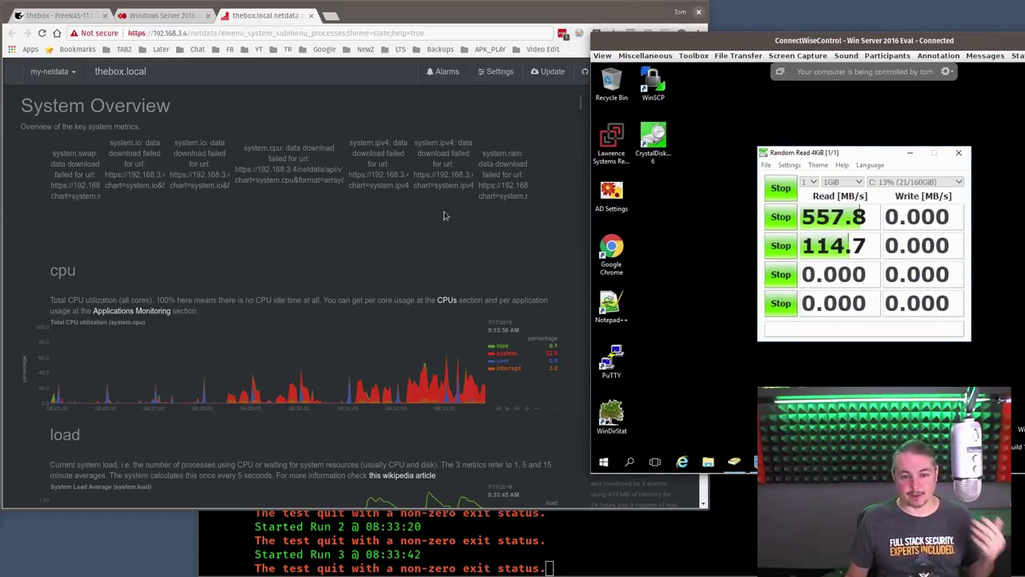
left_click(479, 109)
Browse FreeNAS's CPU and network traffic graphs, then open System Information
left_click(120, 15)
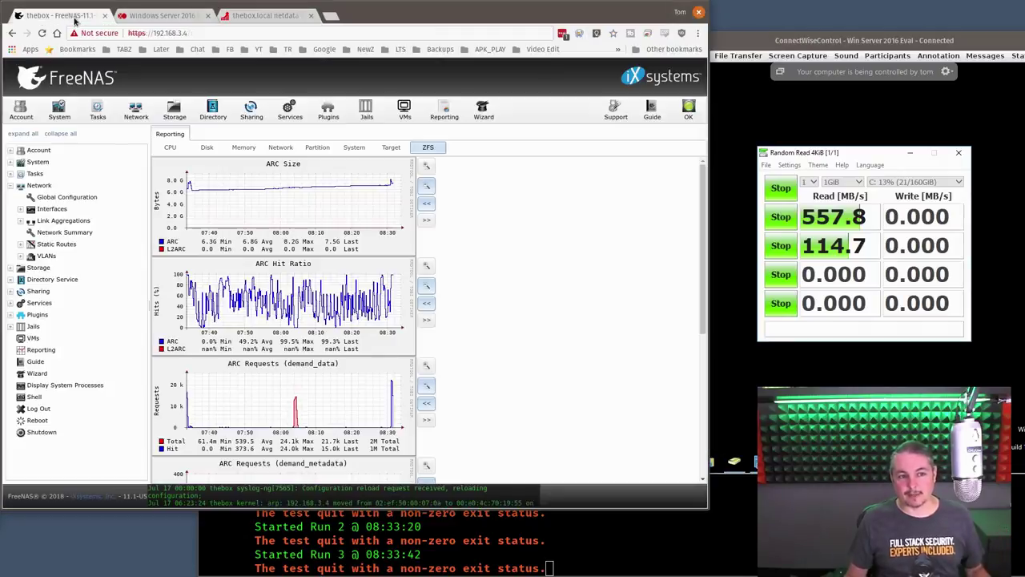
left_click(444, 112)
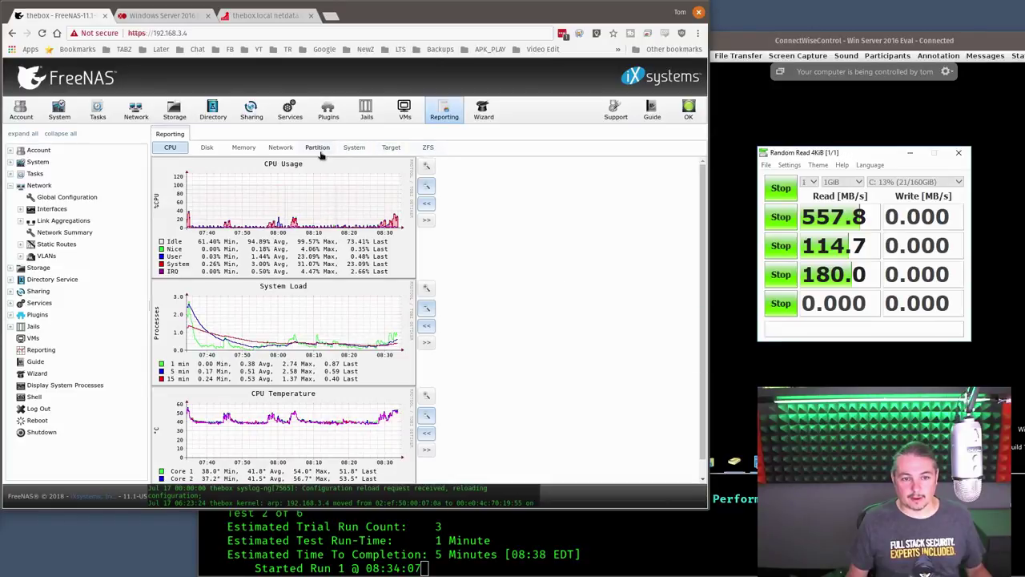
left_click(281, 148)
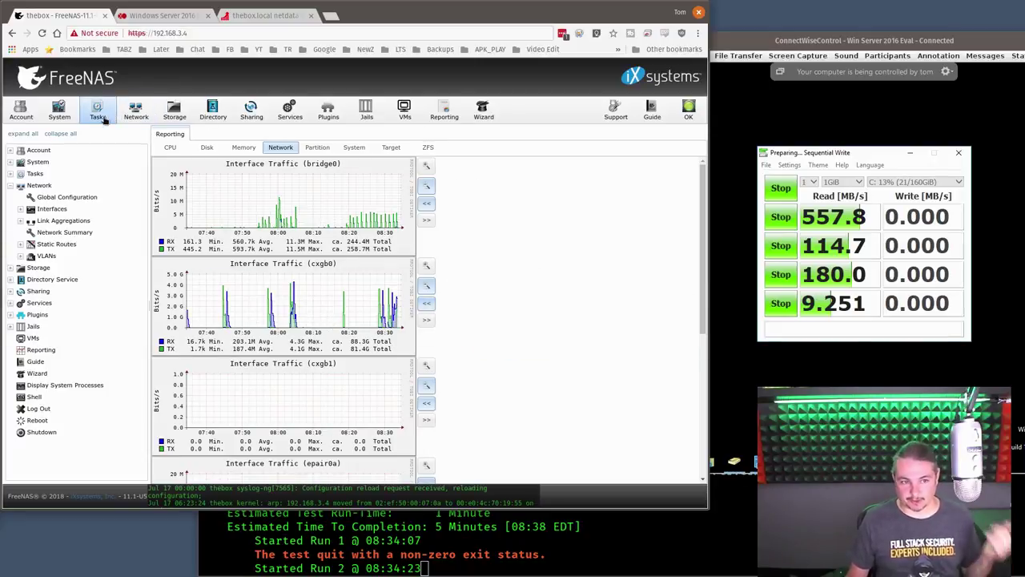
left_click(65, 120)
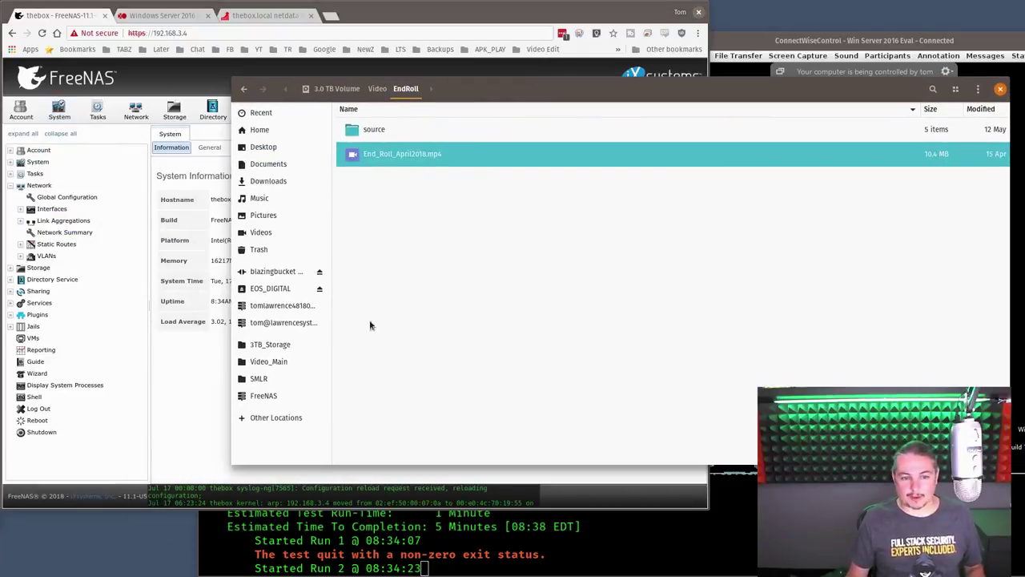
Open blazingbucket's xen folder, plus Video_Main's OBS recordings folder in a second tab
left_click(294, 273)
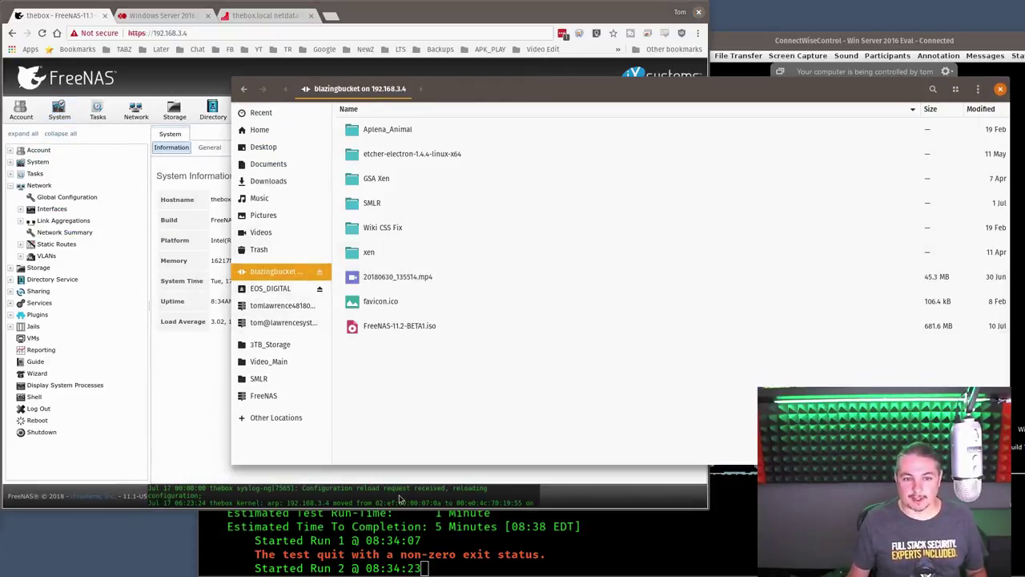
double_click(404, 254)
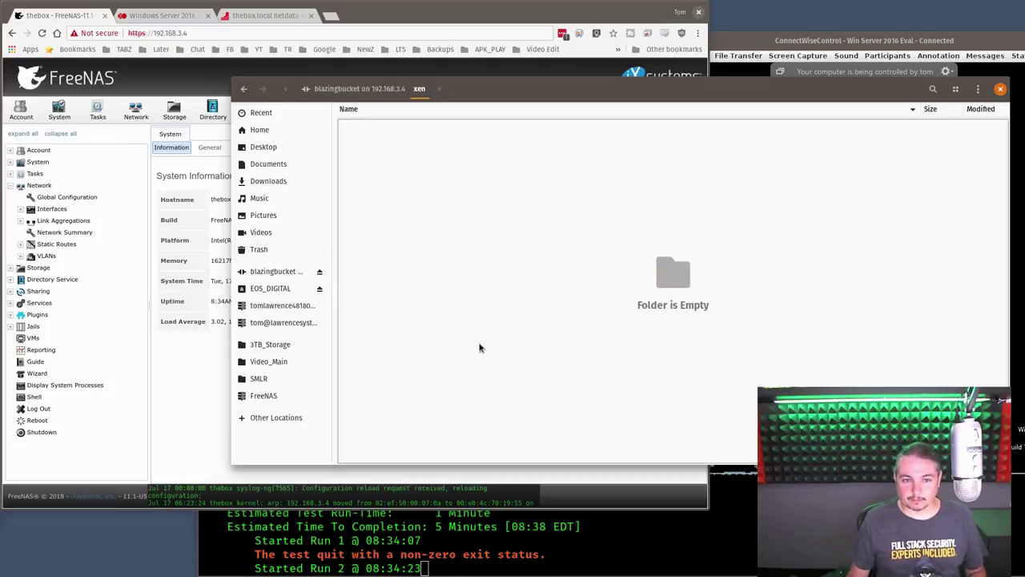
right_click(281, 361)
left_click(297, 266)
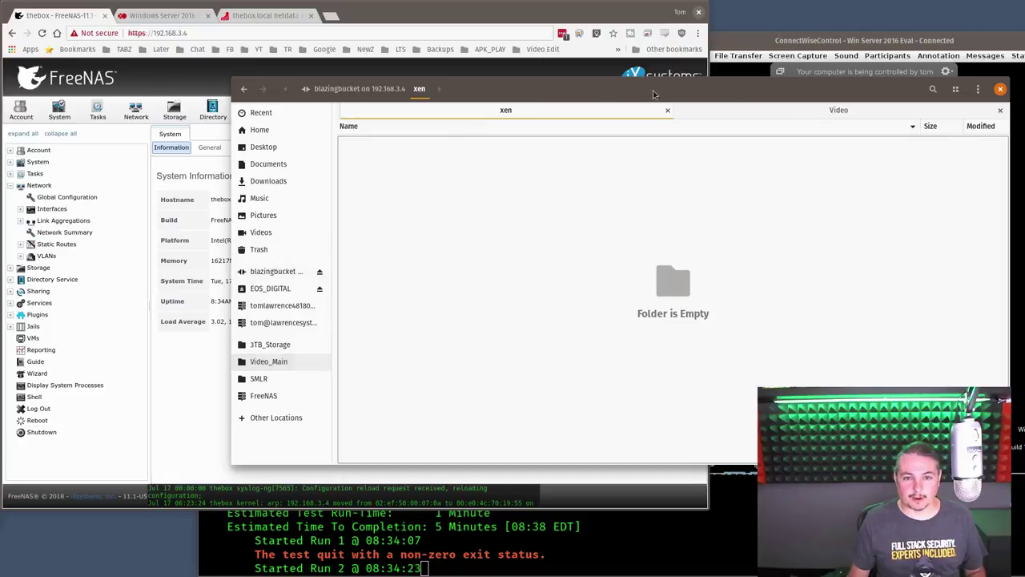
left_click(798, 112)
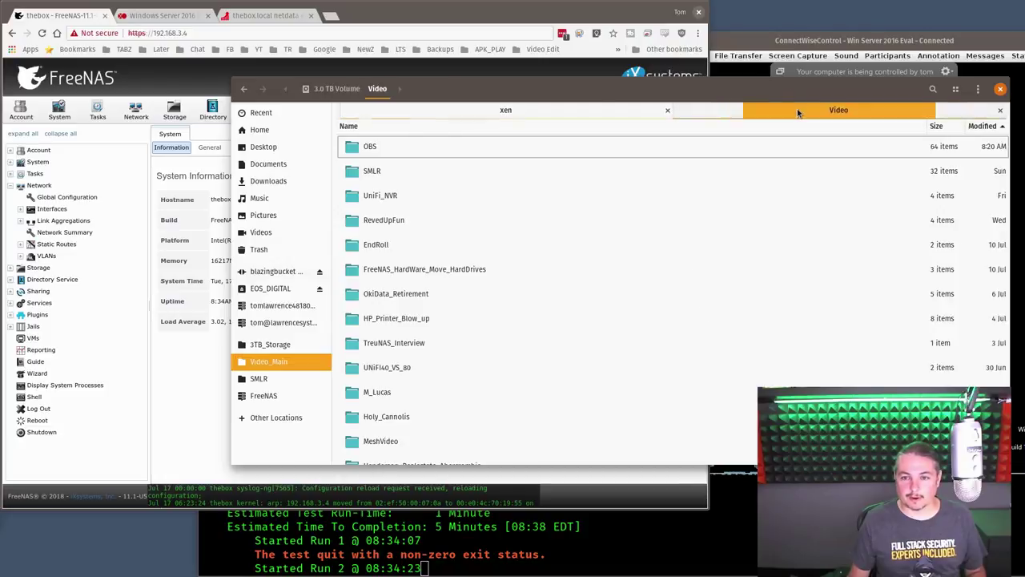
double_click(376, 152)
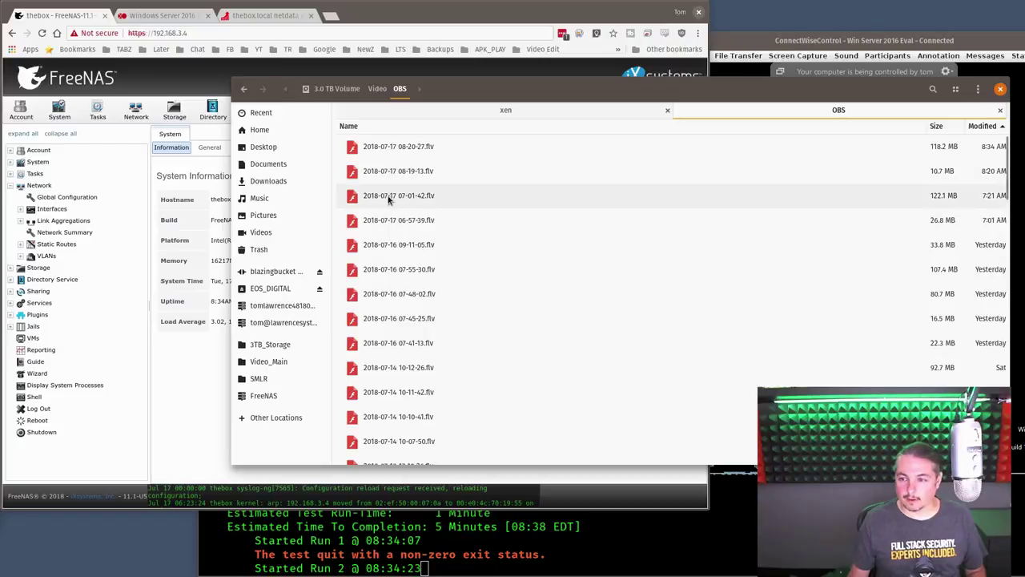
Copy the five OBS .flv recordings (07-01-42 to 07-48-02) into the xen folder
left_click_drag(389, 201, 387, 293)
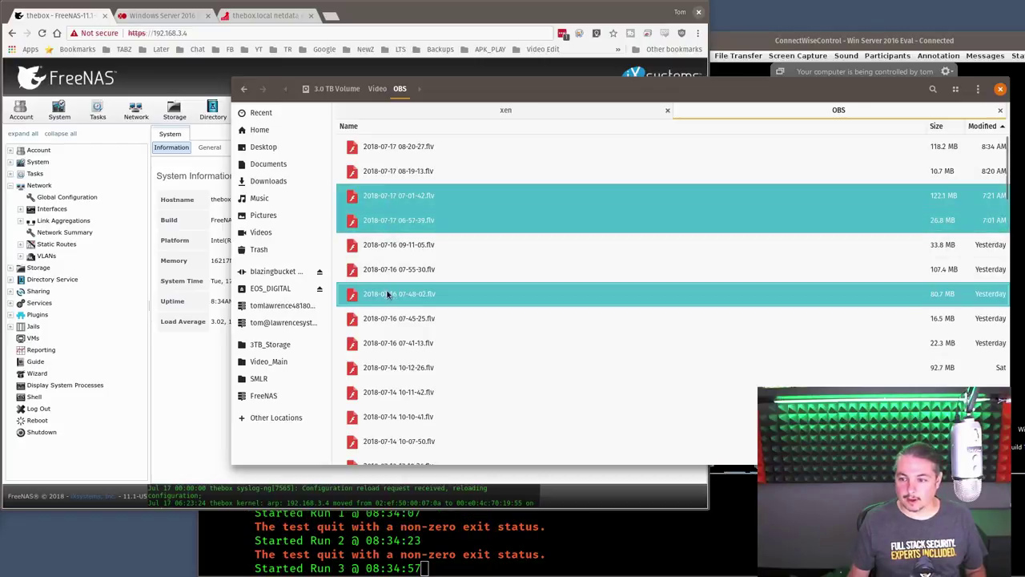
right_click(389, 245)
left_click(432, 320)
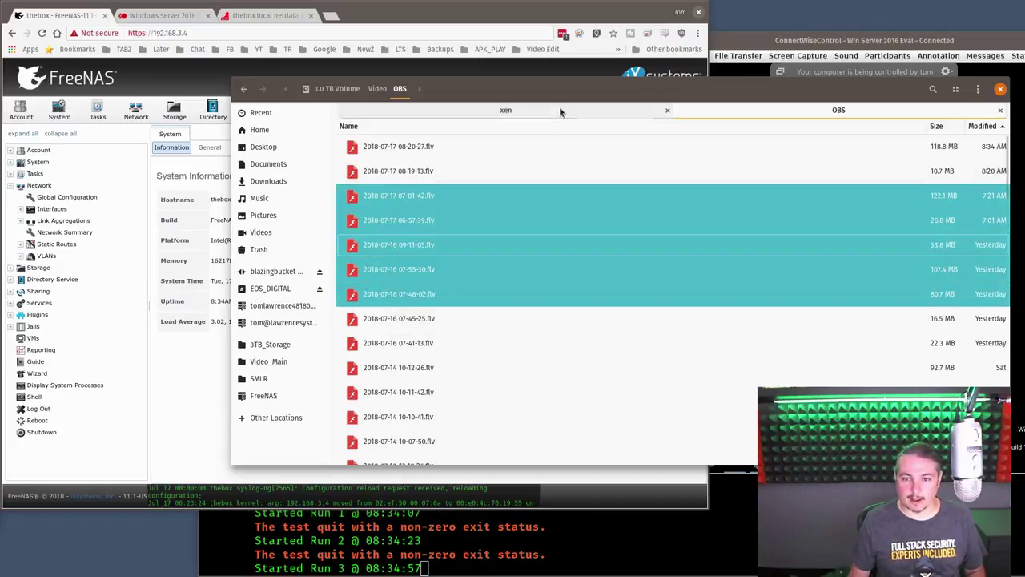
left_click(561, 112)
right_click(495, 261)
left_click(514, 283)
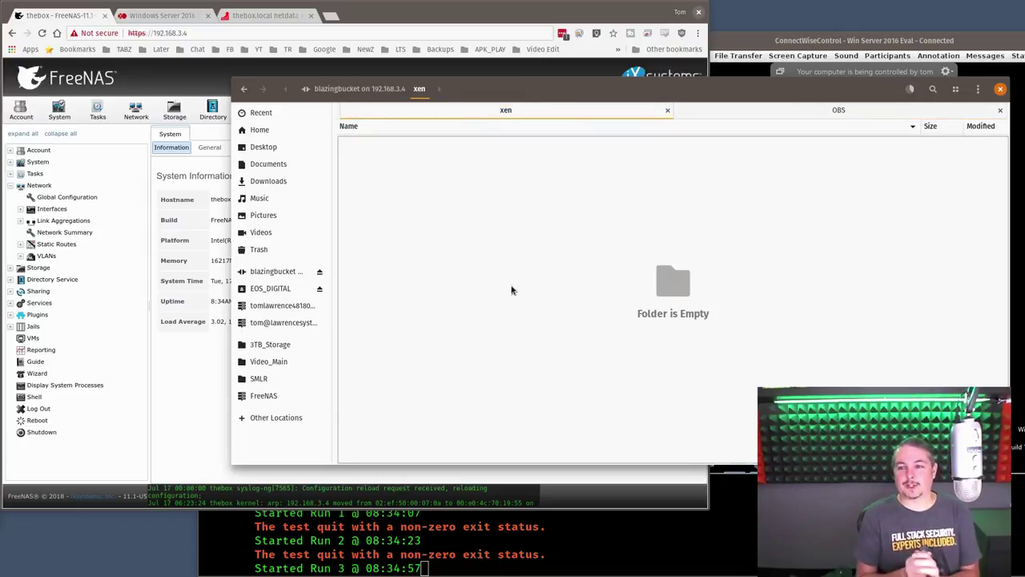
left_click(912, 88)
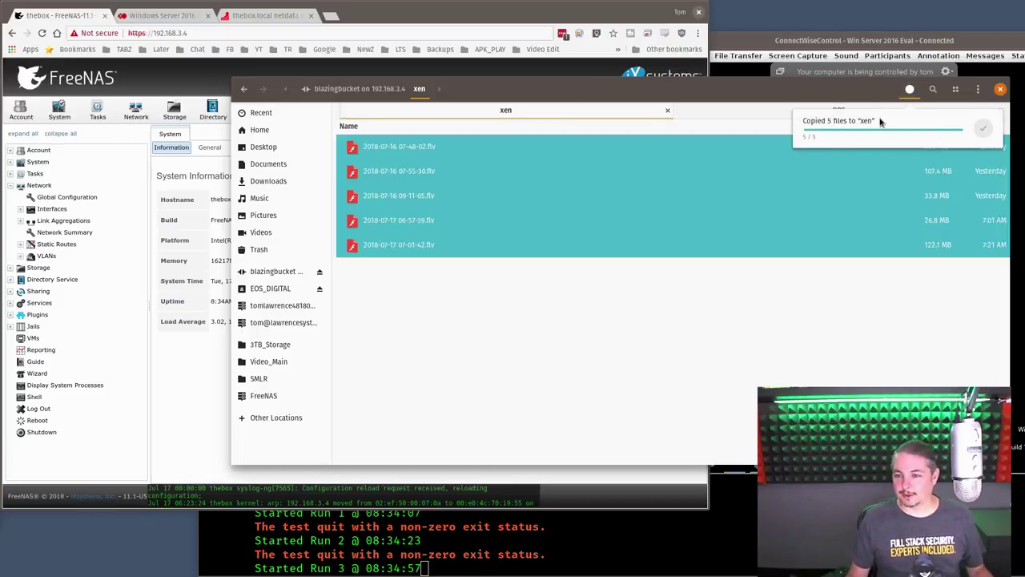
Copy Debian_Wiki_April_2018.ova from 3TB_Storage's VBOX_Backup folder into xen
left_click(789, 110)
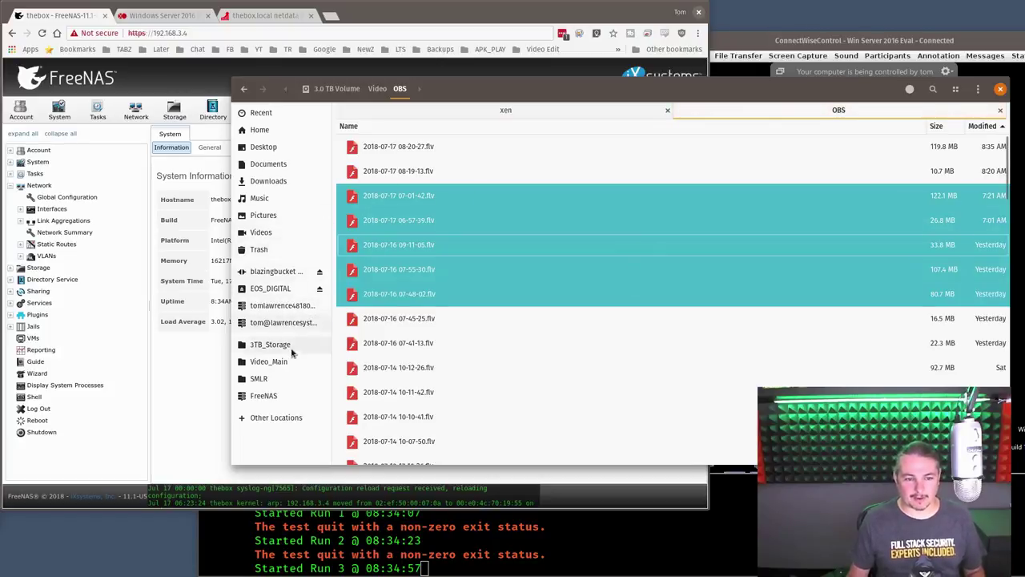
left_click(273, 344)
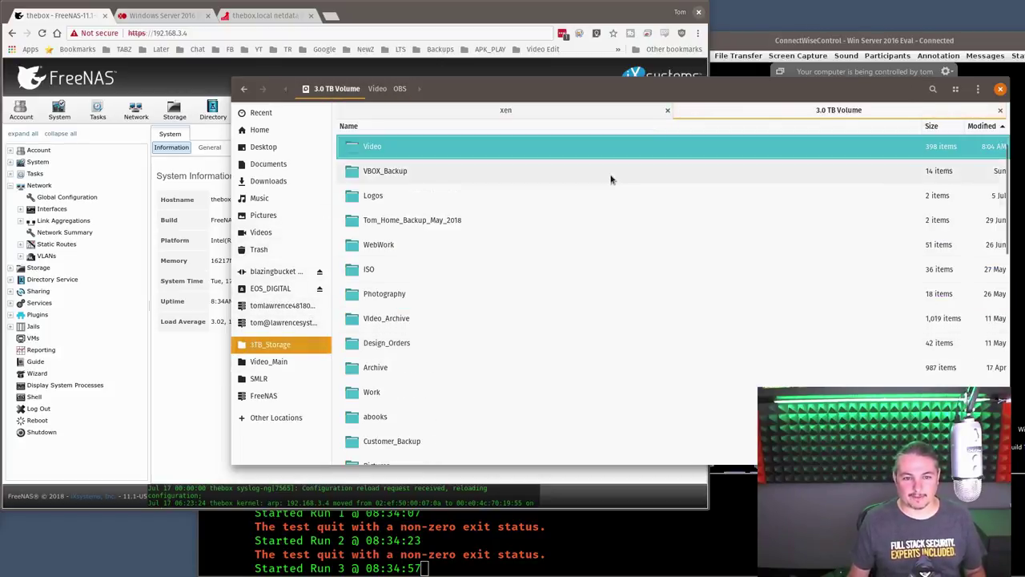
double_click(412, 168)
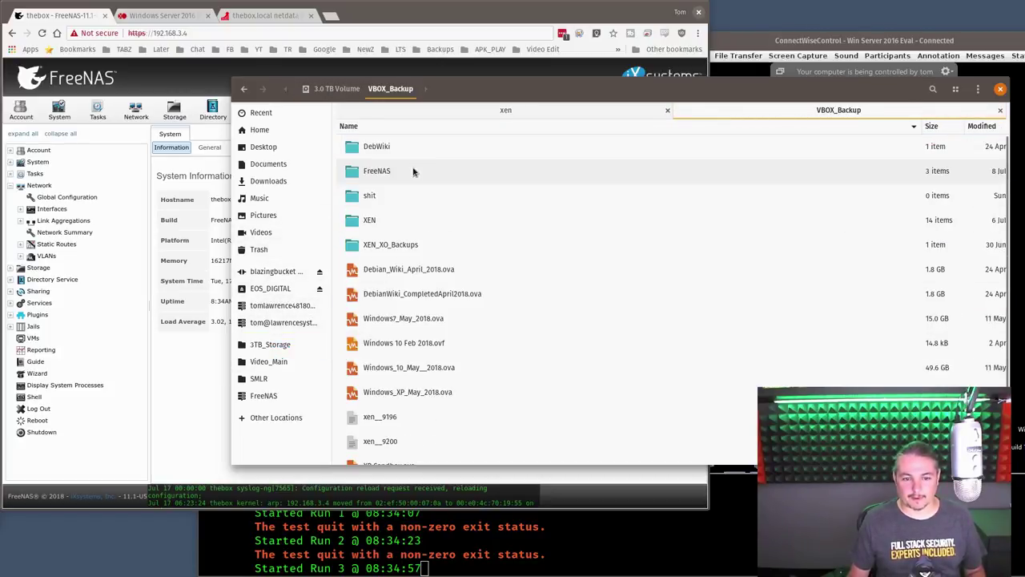
right_click(418, 274)
left_click(494, 313)
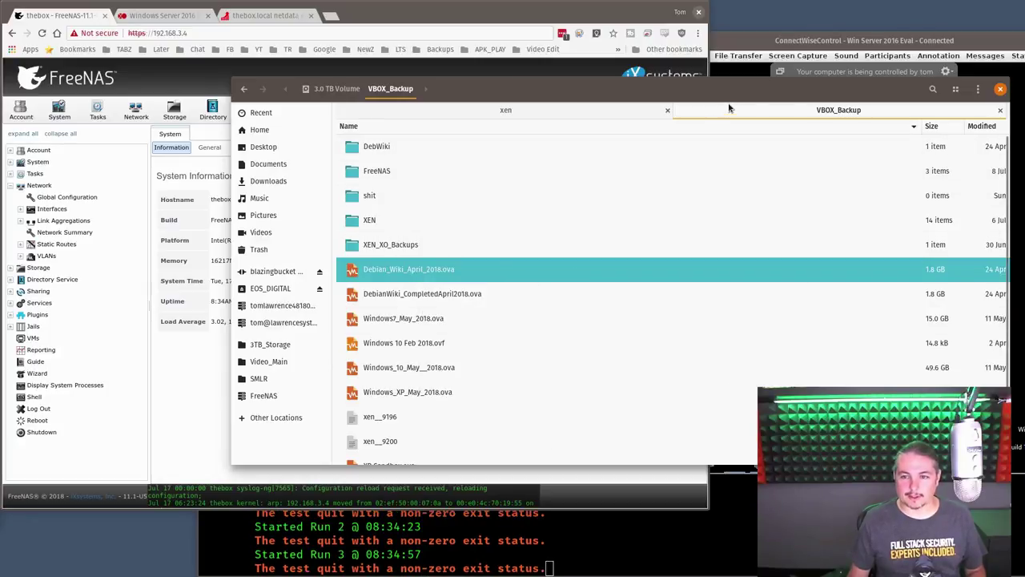
left_click(548, 114)
right_click(413, 329)
left_click(493, 358)
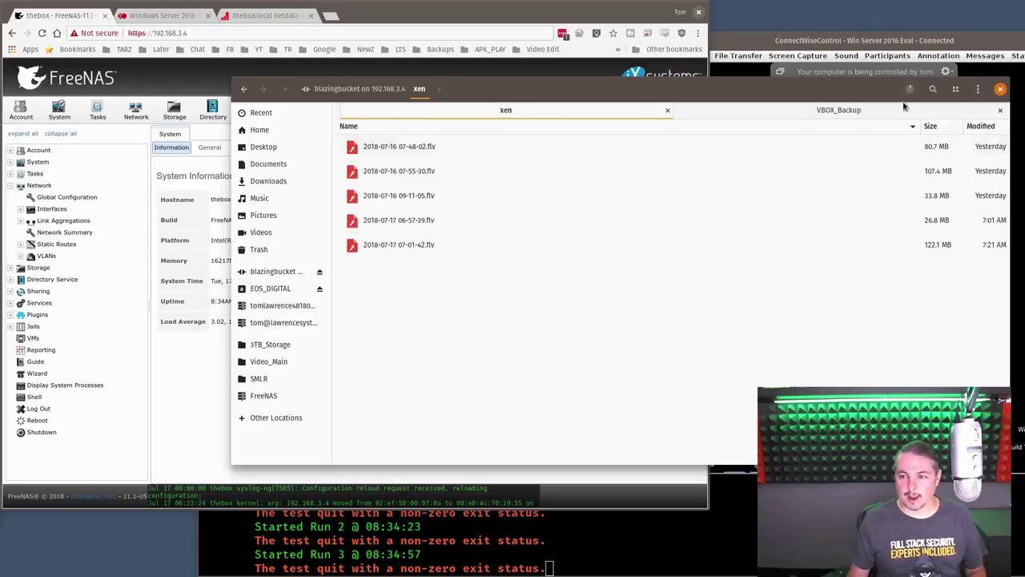
left_click(909, 90)
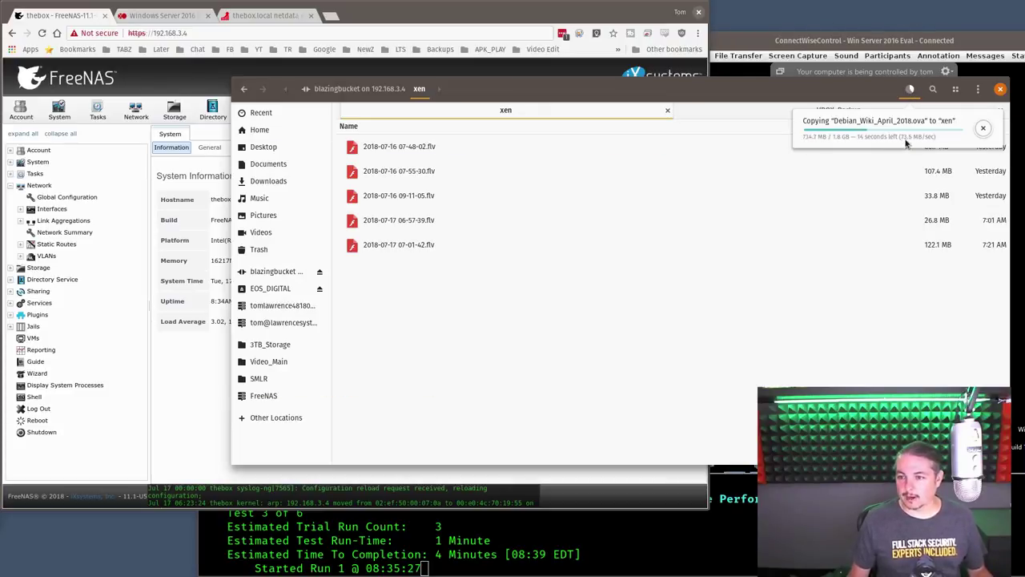
Glance over the remote desktop, IOzone output and FreeNAS, ending on the netdata dashboard
left_click(911, 42)
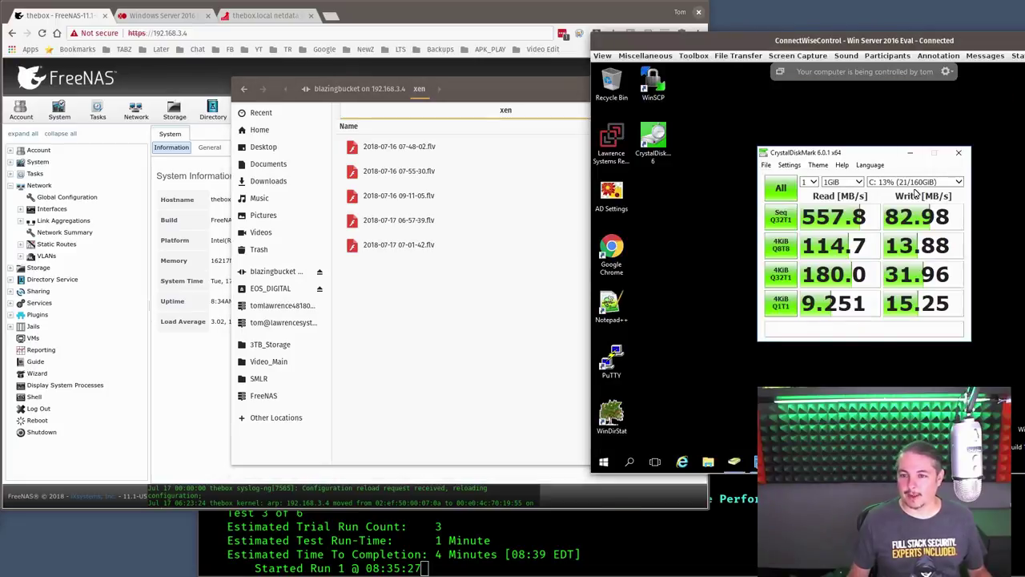
left_click(649, 539)
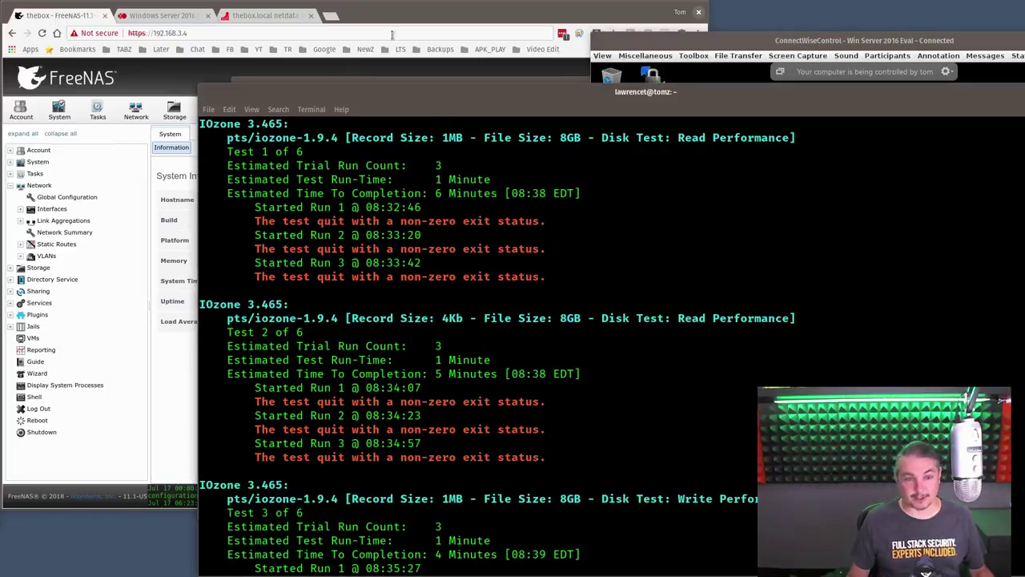
left_click(362, 16)
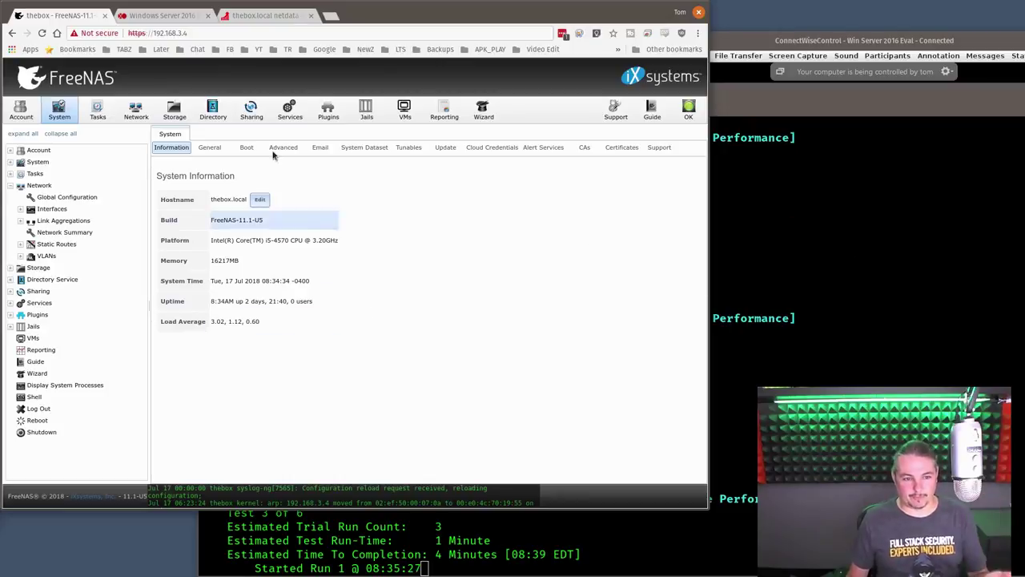
left_click(255, 15)
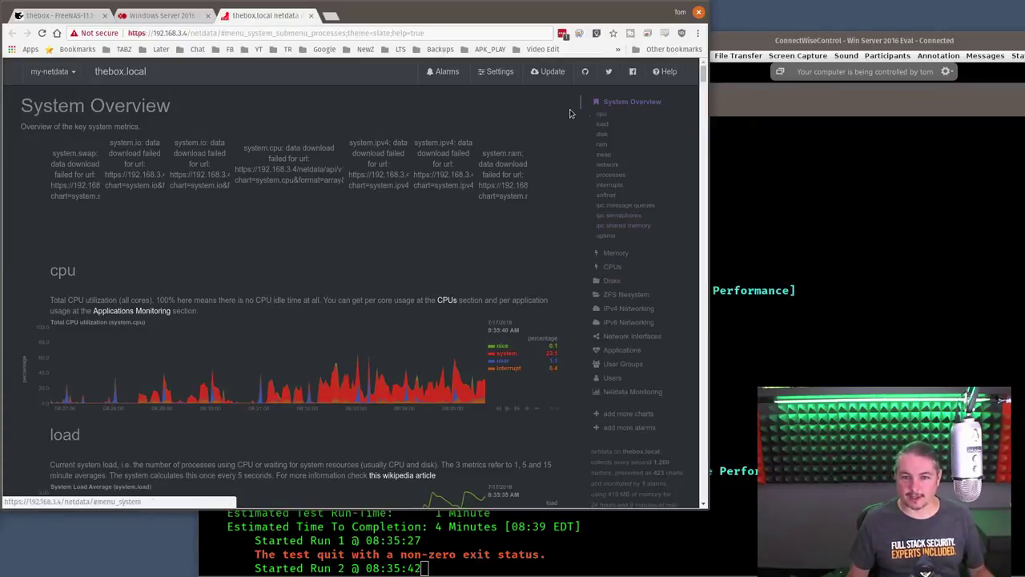
Review netdata's ZFS filesystem and Memory charts
left_click(628, 295)
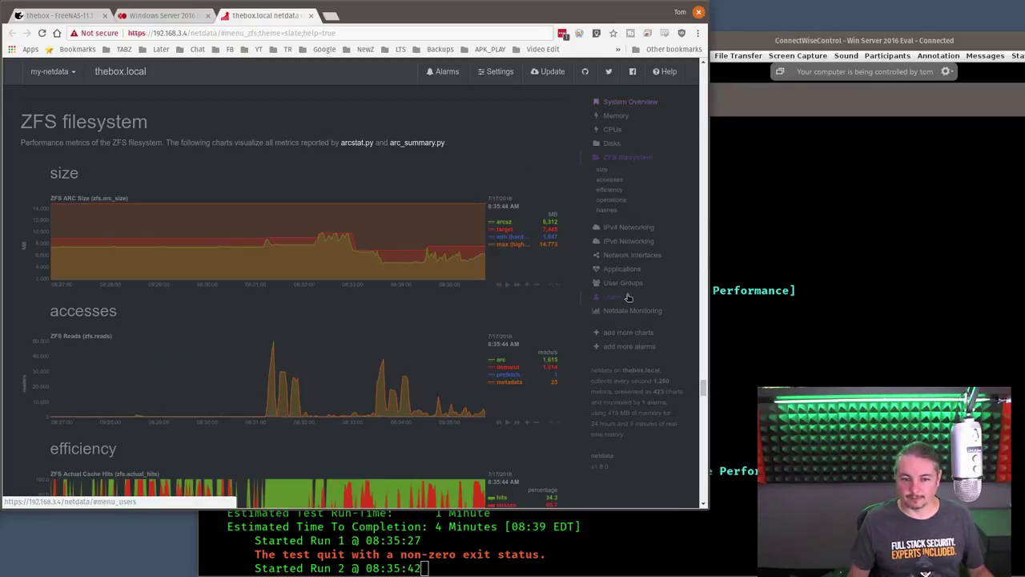
scroll(562, 313, "down", 3)
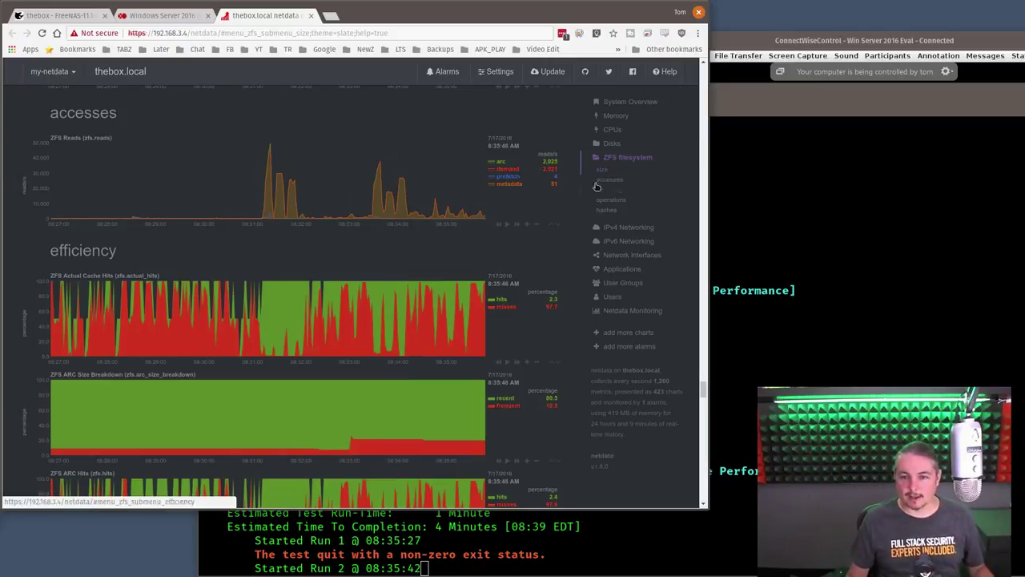
left_click(621, 114)
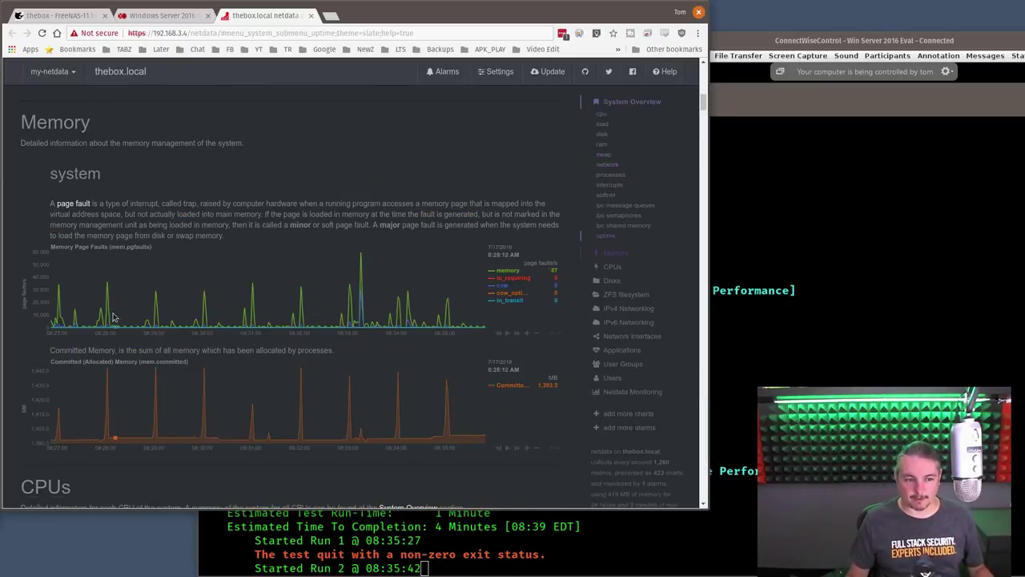
scroll(350, 316, "down", 4)
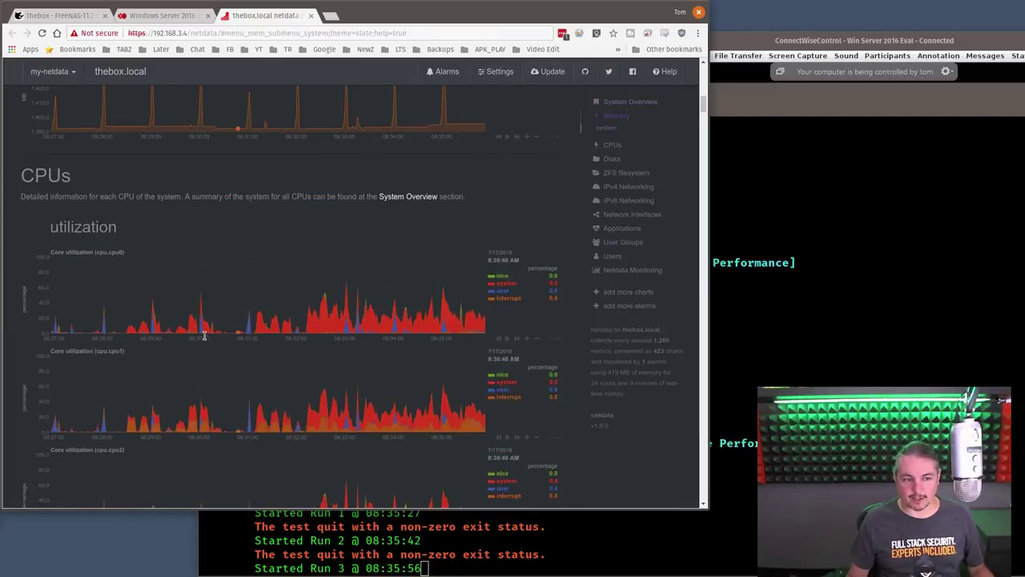
scroll(382, 352, "up", 2)
scroll(382, 352, "up", 15)
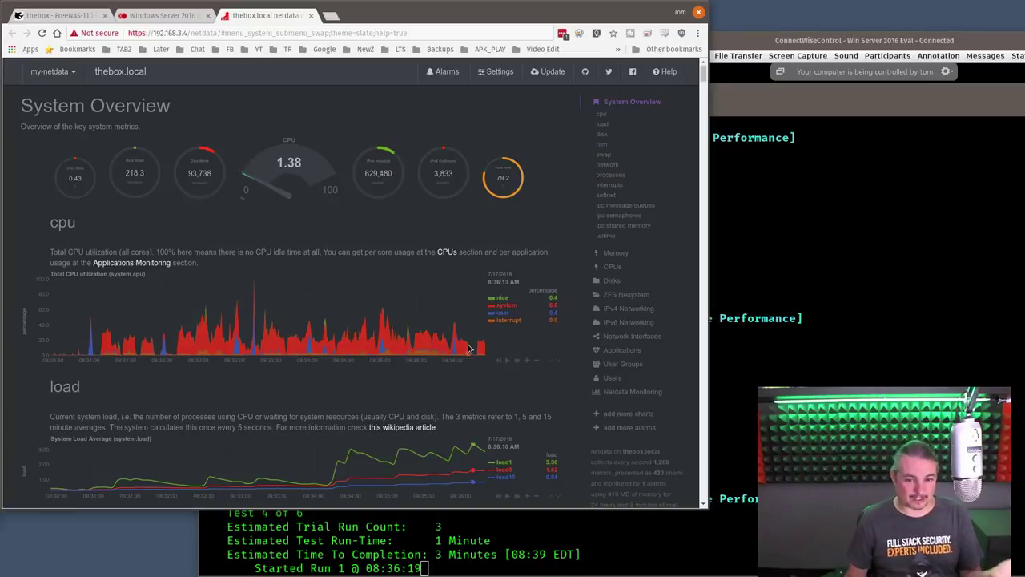
scroll(440, 353, "down", 3)
scroll(439, 353, "up", 3)
Rearrange the IOzone terminal, remote desktop and CrystalDiskMark results windows
left_click(889, 108)
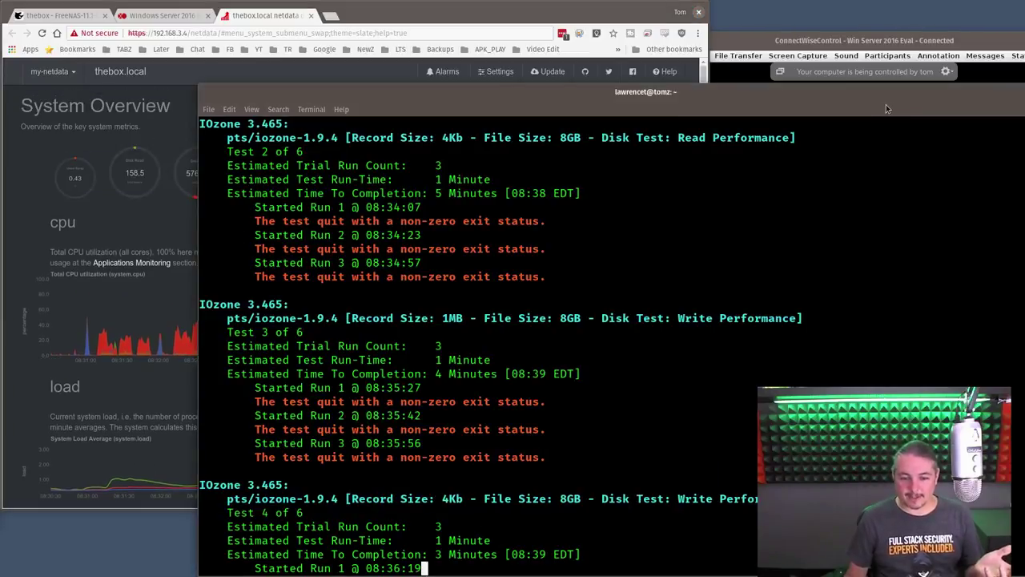
left_click_drag(715, 83, 706, 6)
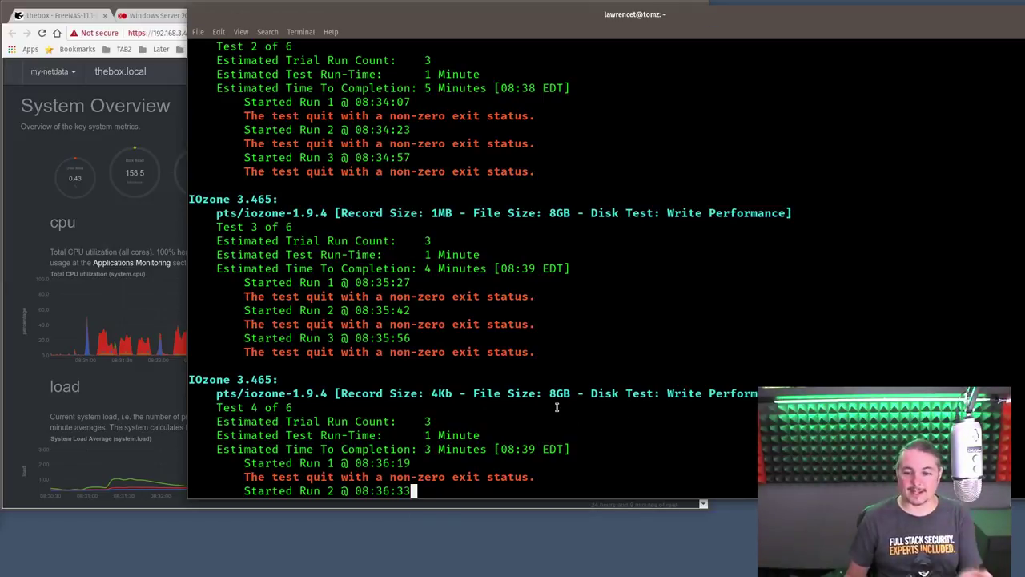
key("alt+Tab")
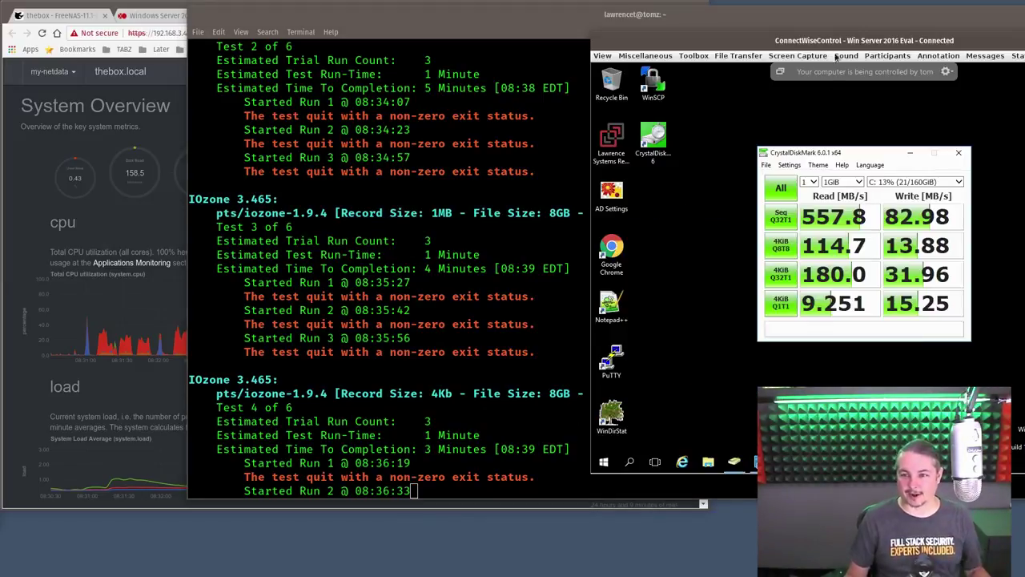
left_click_drag(857, 37, 649, 75)
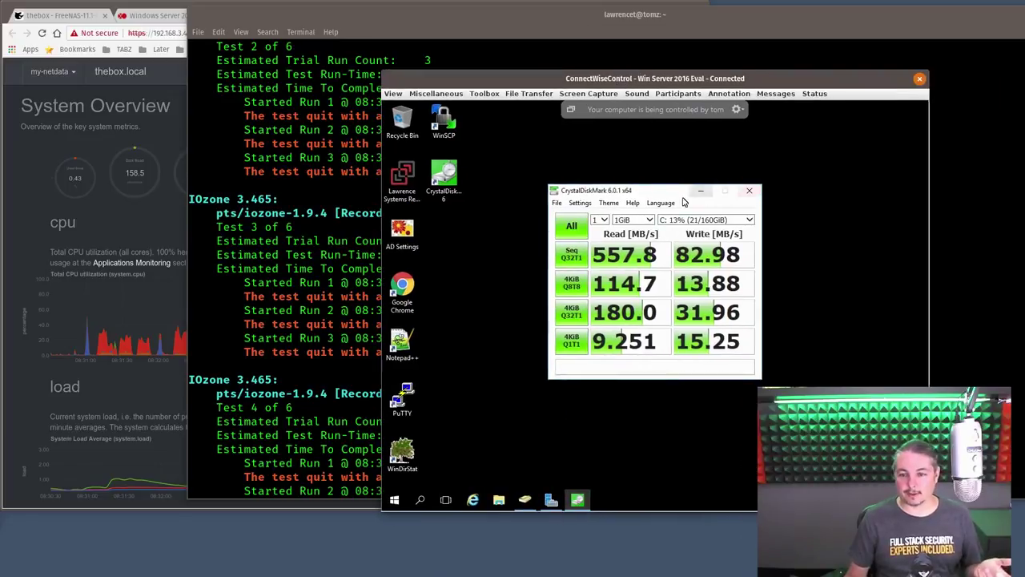
left_click_drag(633, 194, 697, 160)
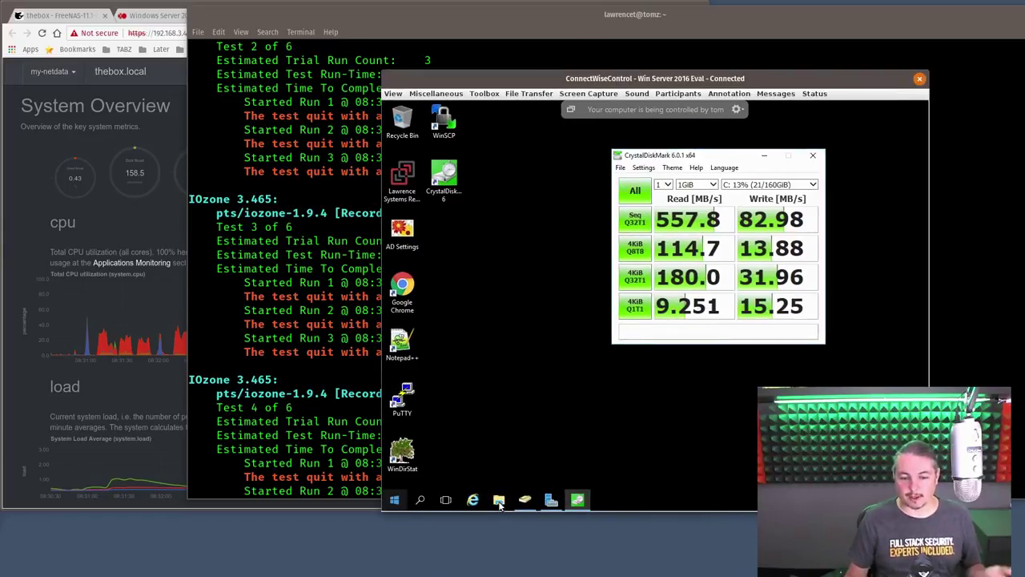
left_click(607, 398)
Open the server's Downloads folder via This PC and launch Internet Explorer
key("super+e")
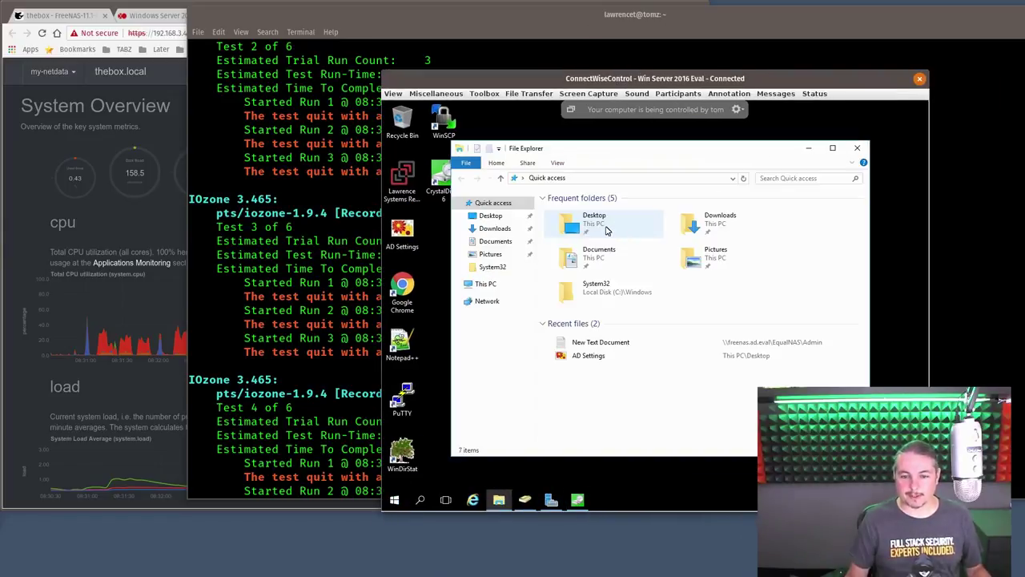
left_click(485, 283)
double_click(580, 249)
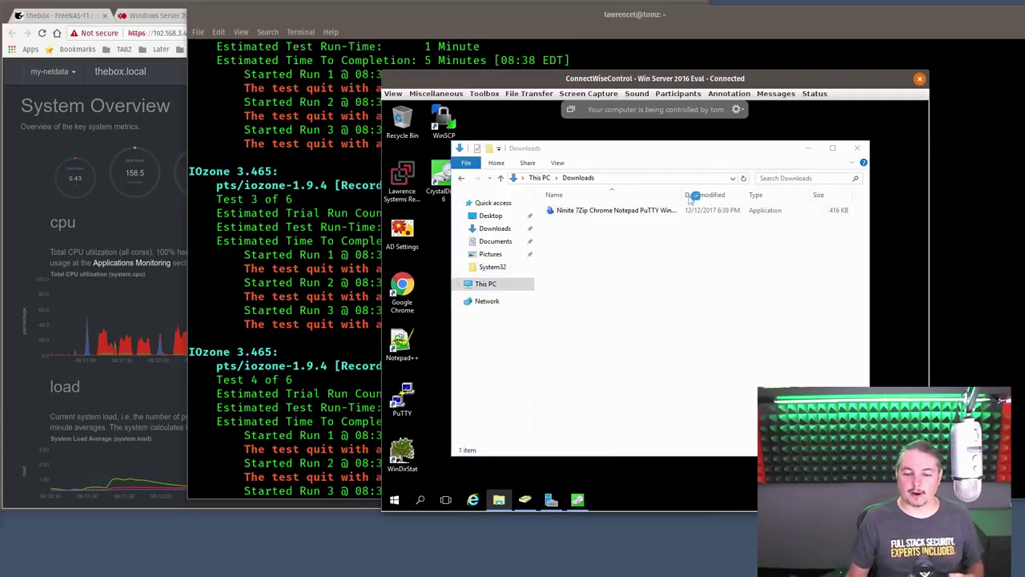
double_click(659, 210)
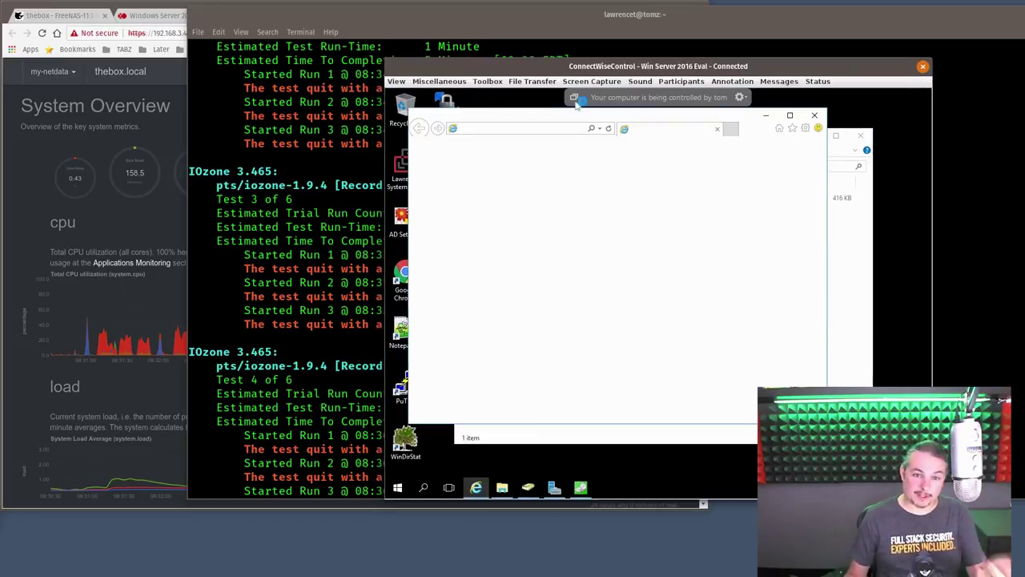
left_click_drag(583, 71, 654, 80)
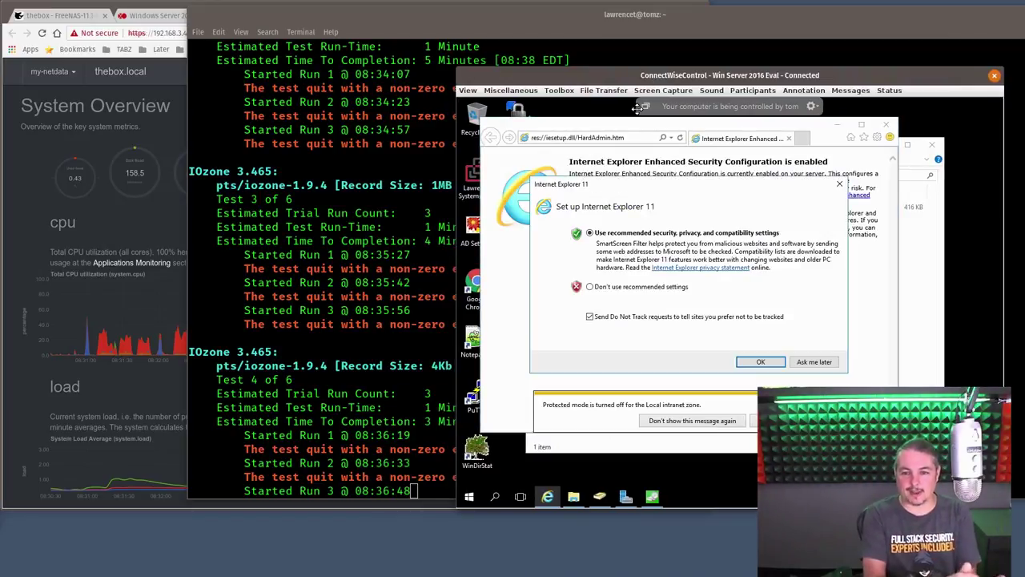
Accept IE's recommended settings, dismiss the protected-mode notice, and close IE and Downloads
left_click(761, 361)
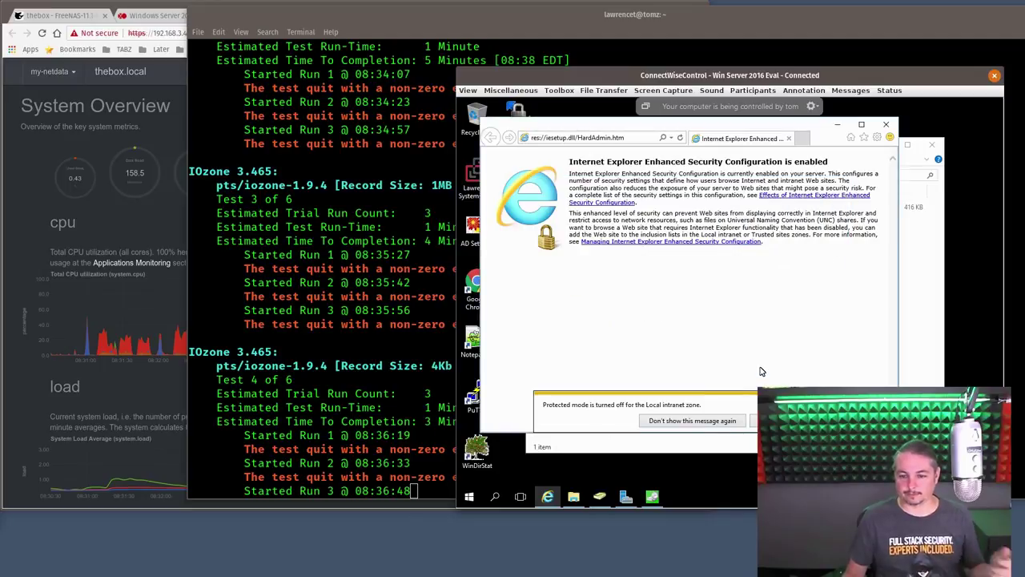
left_click(715, 420)
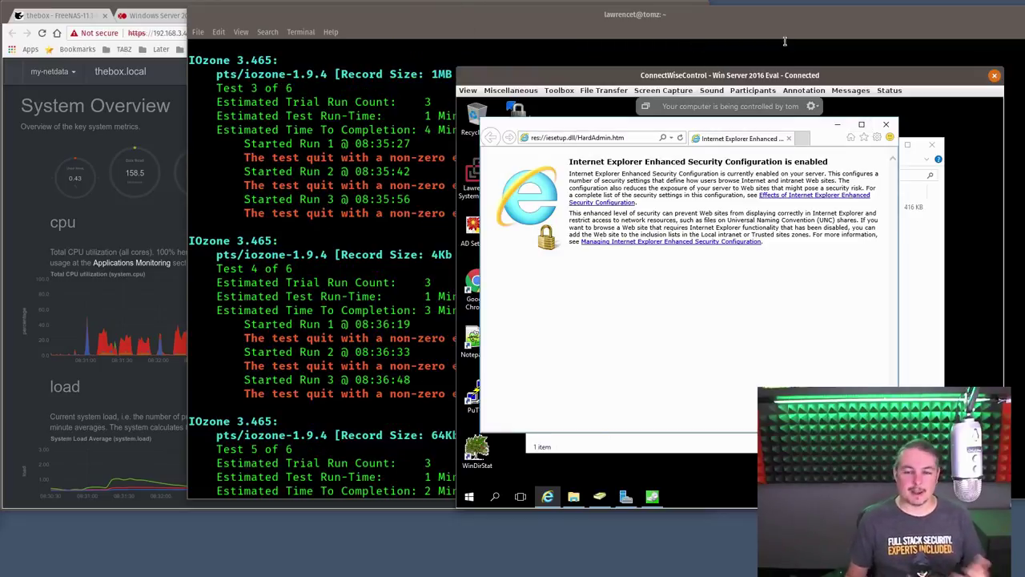
left_click(886, 124)
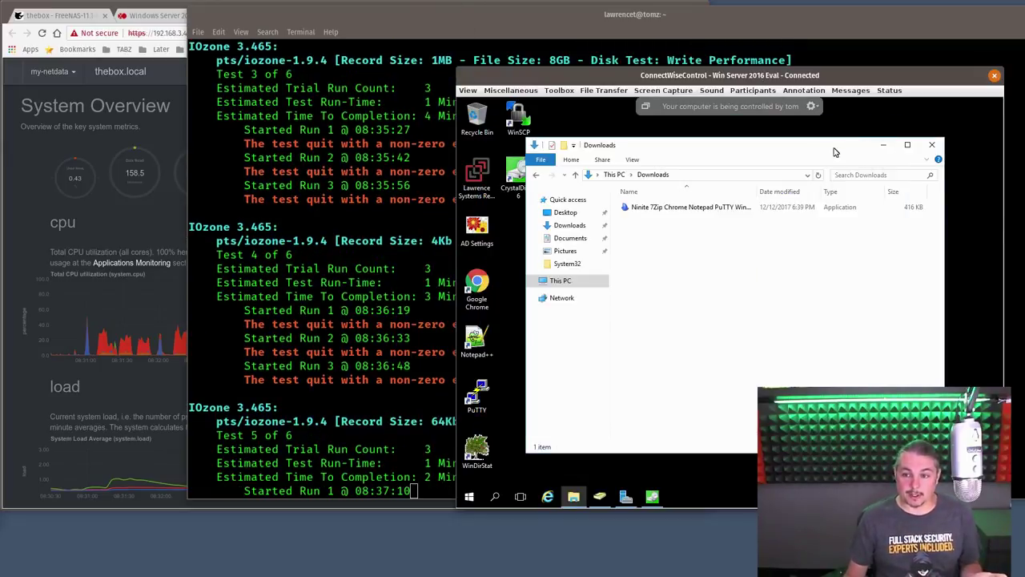
left_click(888, 138)
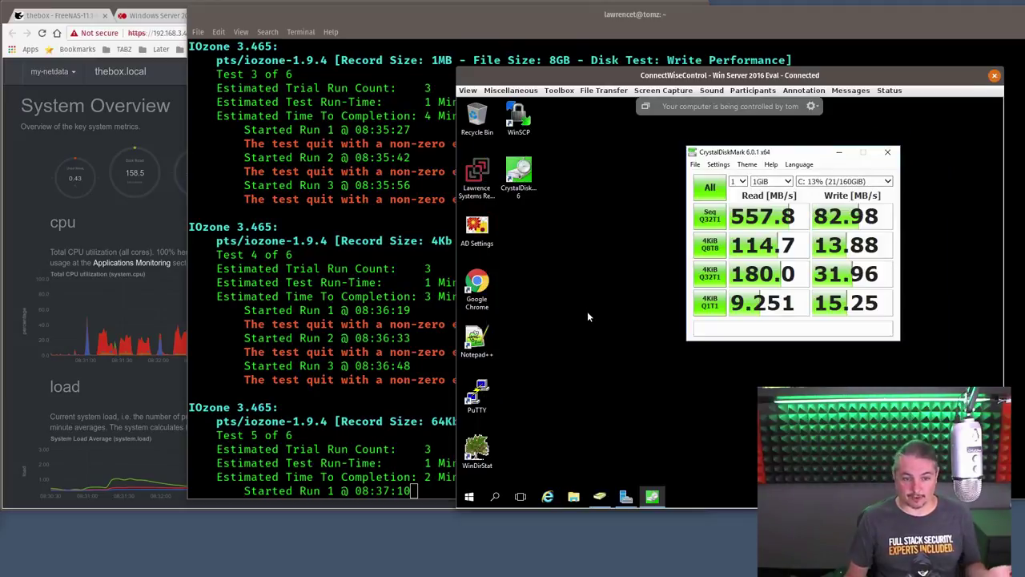
left_click(80, 15)
Open the FreeNAS storage repository's Stats from Xen Orchestra's Storages list
left_click(160, 15)
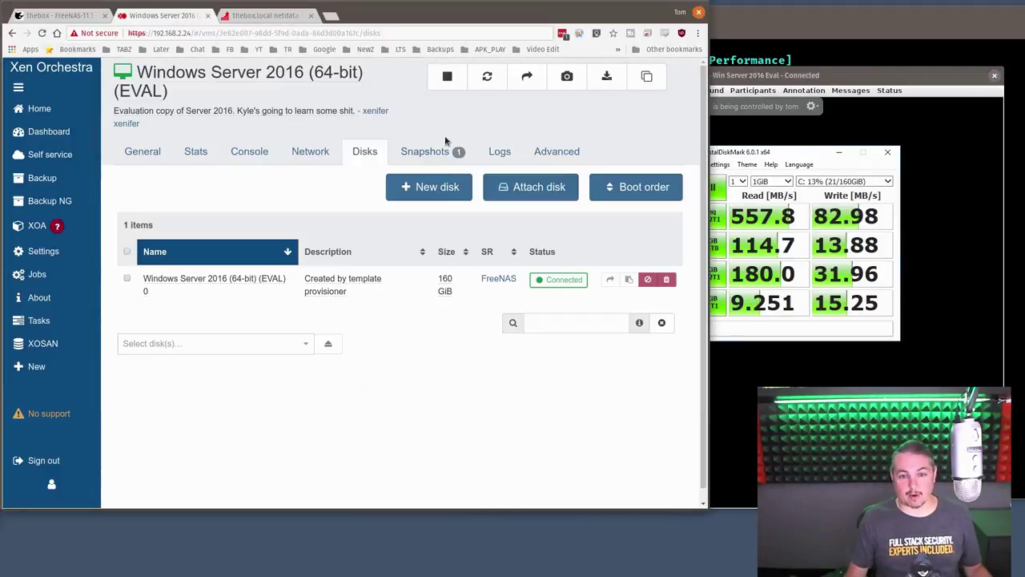
mouse_move(72, 112)
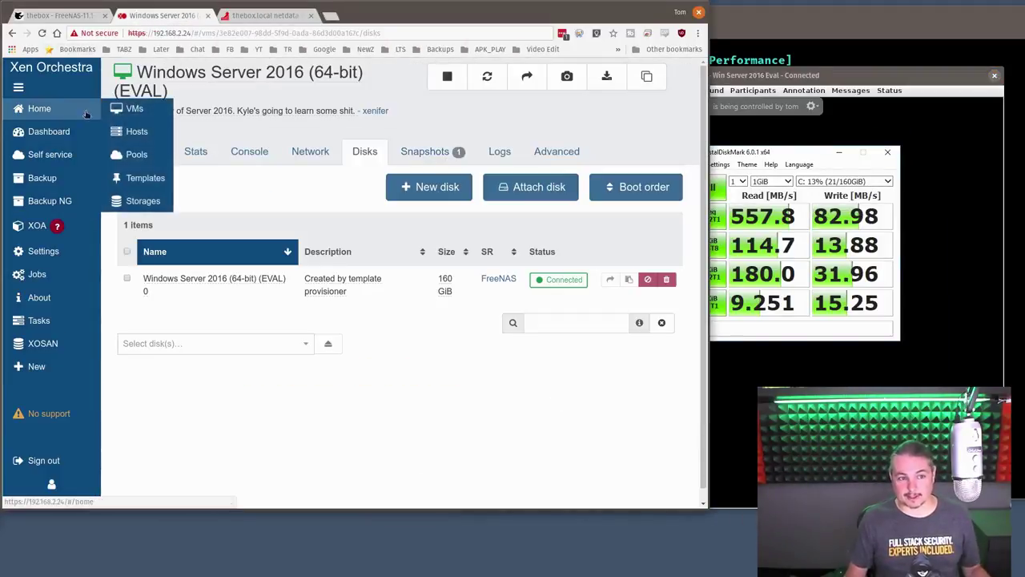
left_click(154, 204)
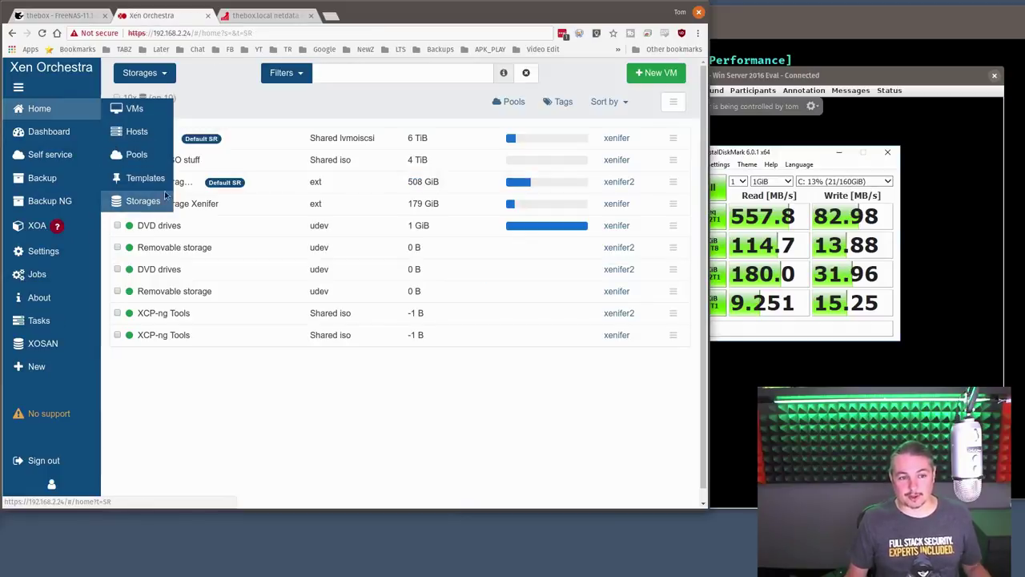
left_click(146, 137)
left_click(198, 124)
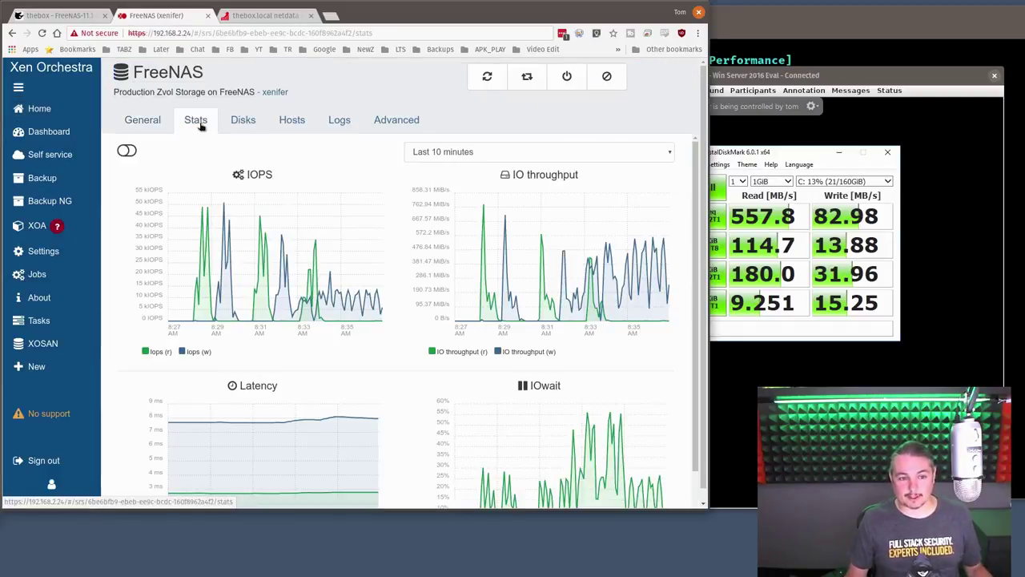
Widen the browser to study IOPS, throughput, ~8 ms latency and IOwait, then return to CrystalDiskMark
left_click_drag(703, 175, 852, 174)
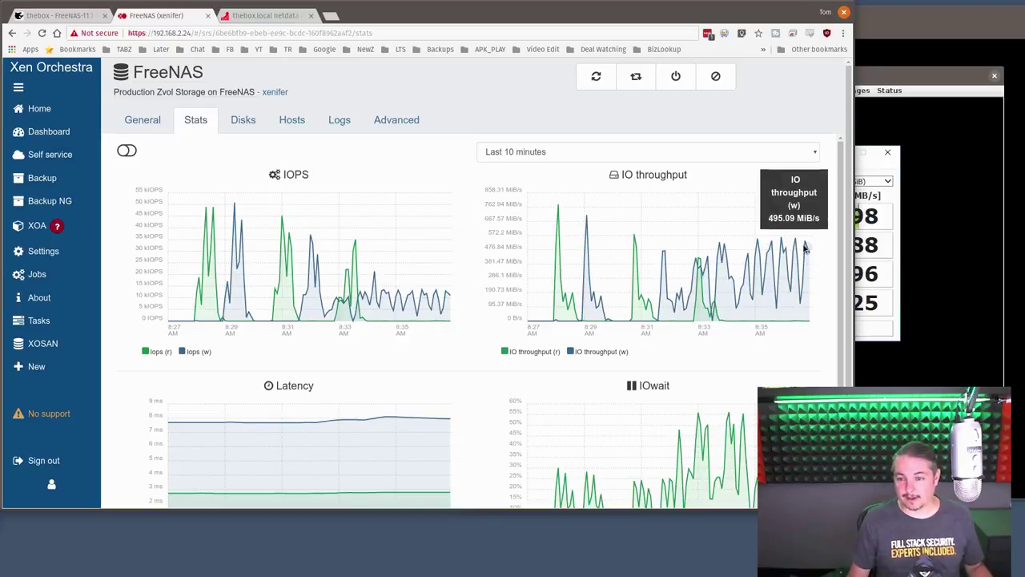
mouse_move(560, 209)
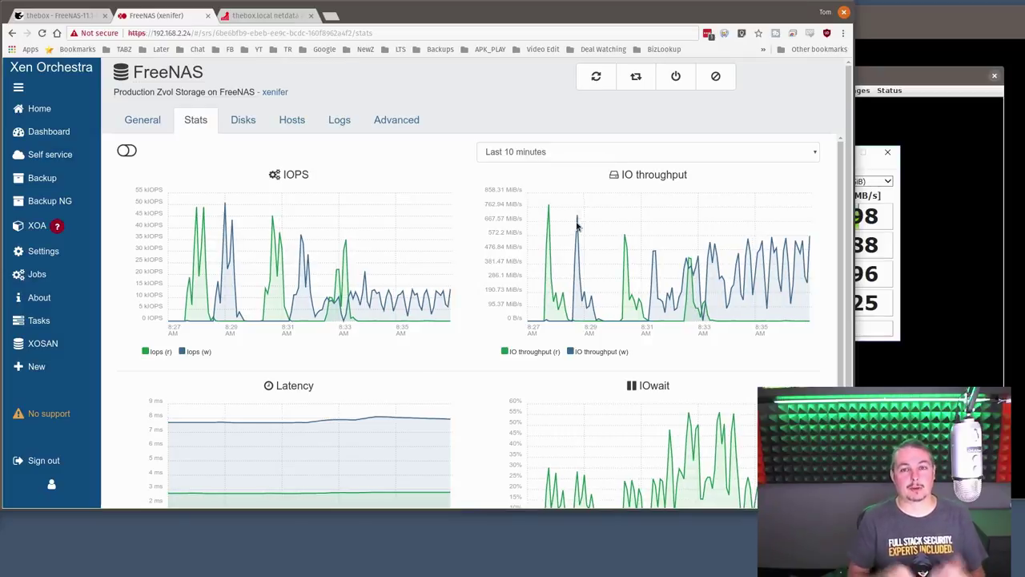
mouse_move(577, 226)
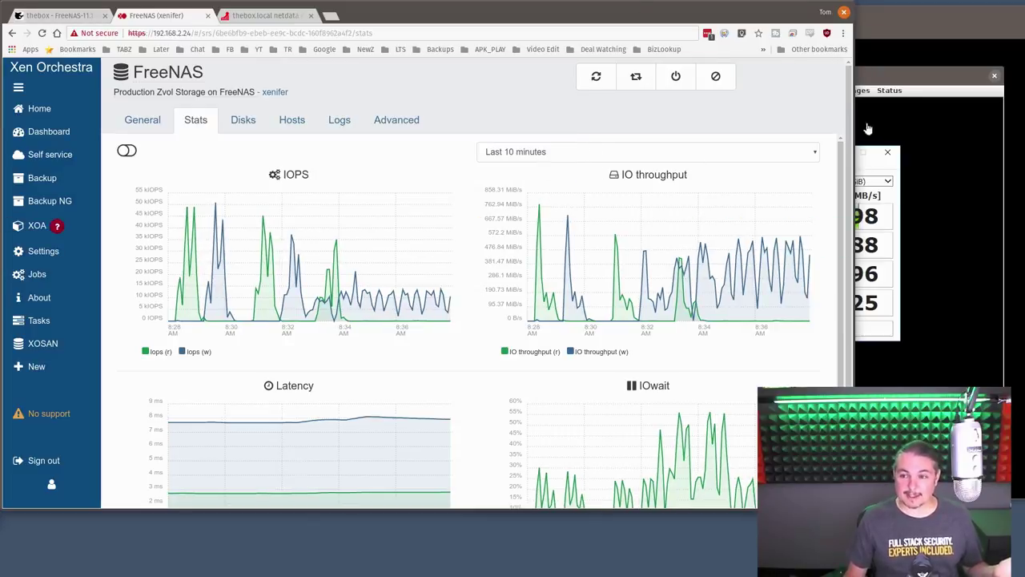
left_click(912, 85)
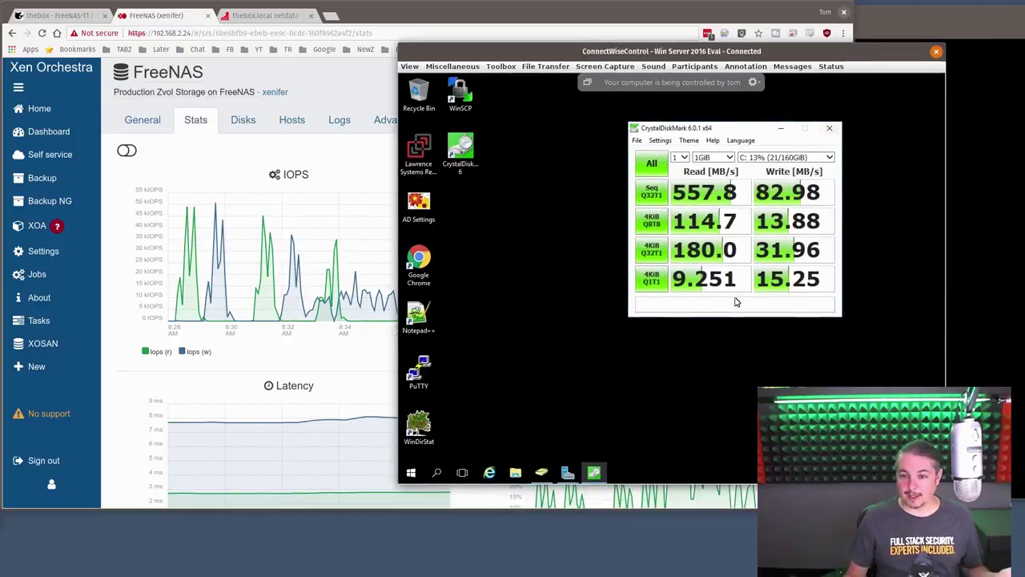
Move the IOzone terminal to the right half of the screen beside the remote desktop
left_click(1005, 301)
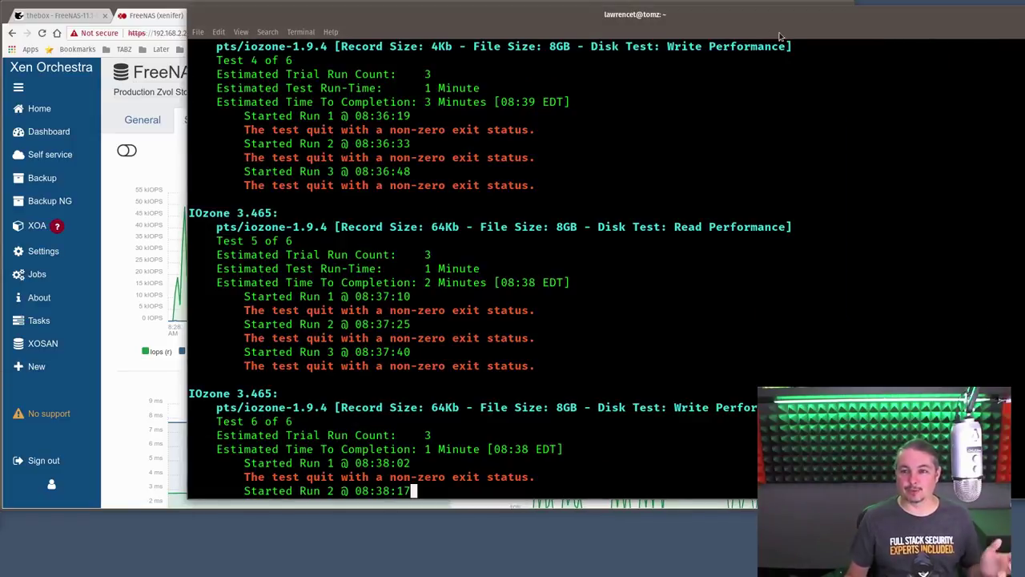
left_click_drag(697, 16, 829, 9)
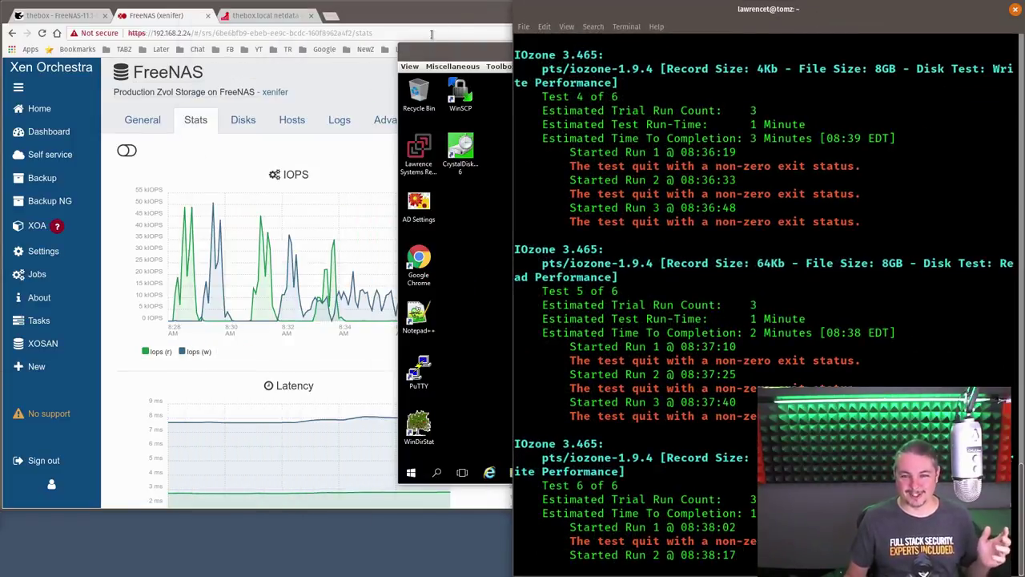
left_click(435, 47)
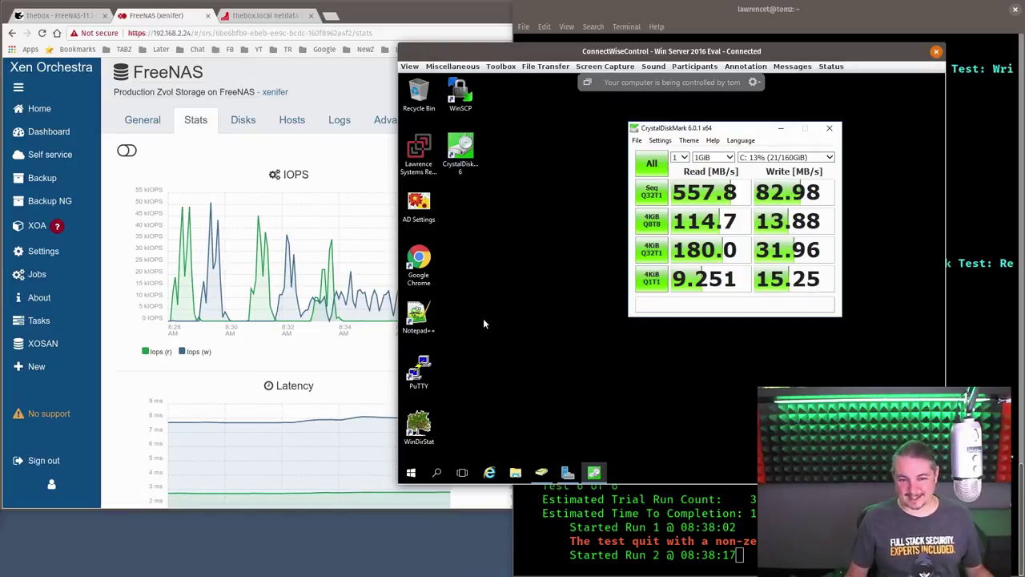
Load news.google.com in Chrome on the server, scroll it briefly, then close the browser
double_click(420, 268)
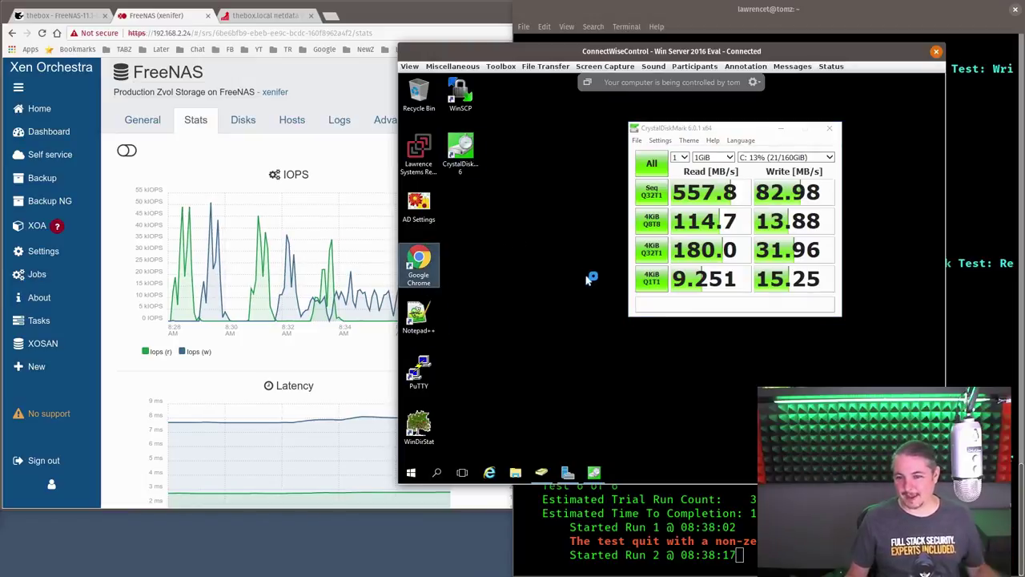
left_click_drag(682, 53, 650, 45)
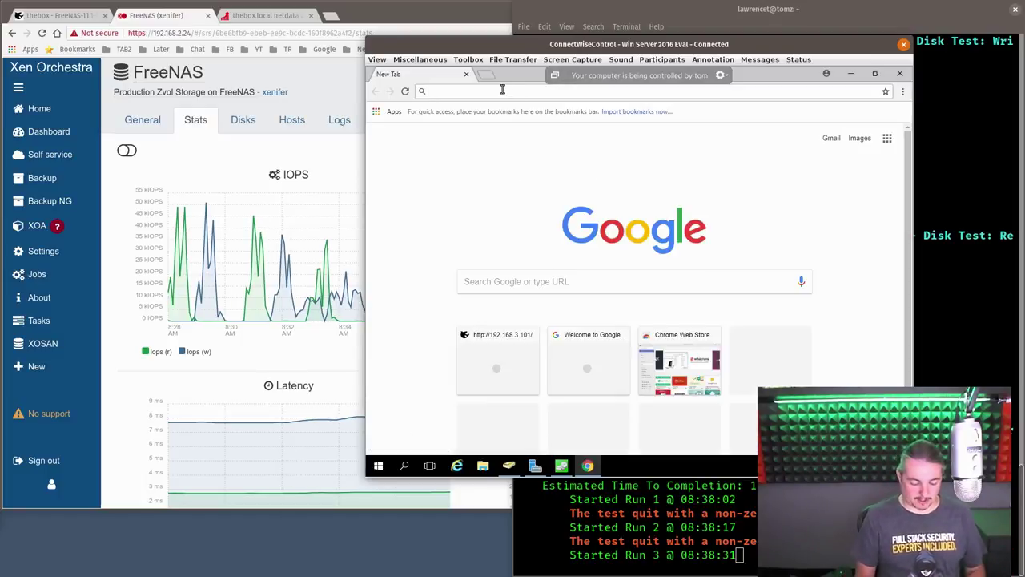
type("news.google.com")
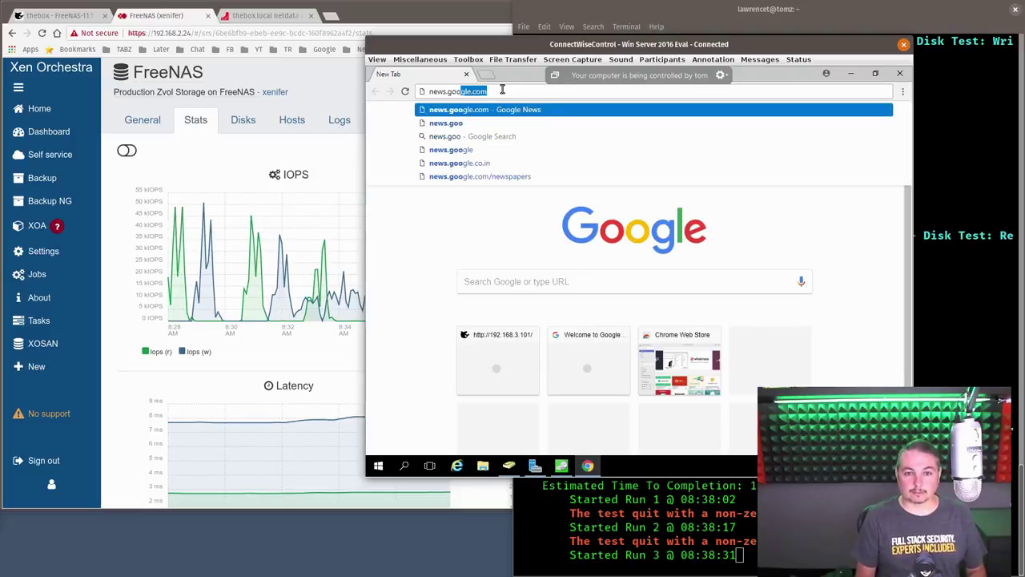
key("Return")
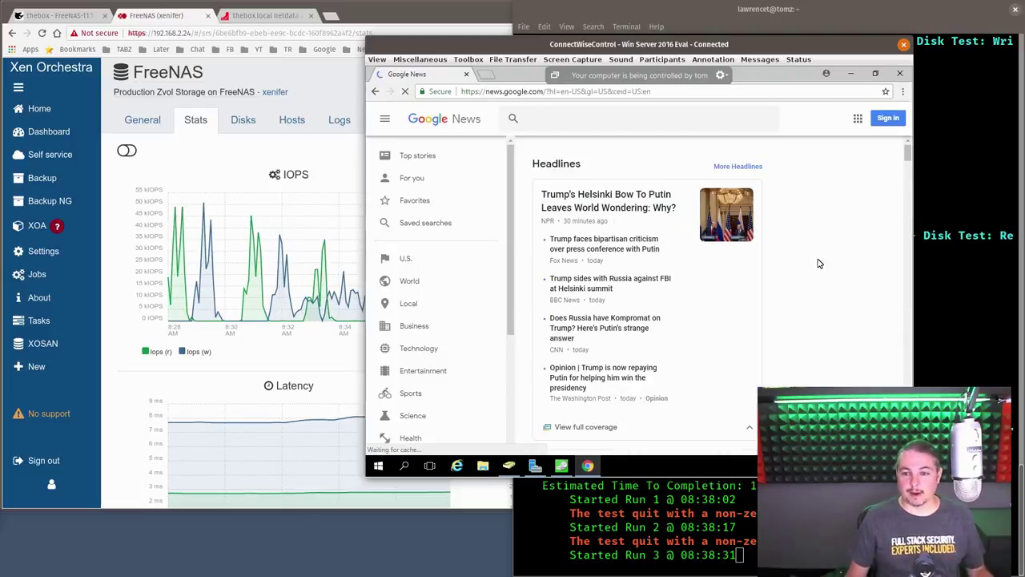
scroll(701, 263, "down", 5)
scroll(701, 265, "up", 2)
scroll(702, 264, "up", 4)
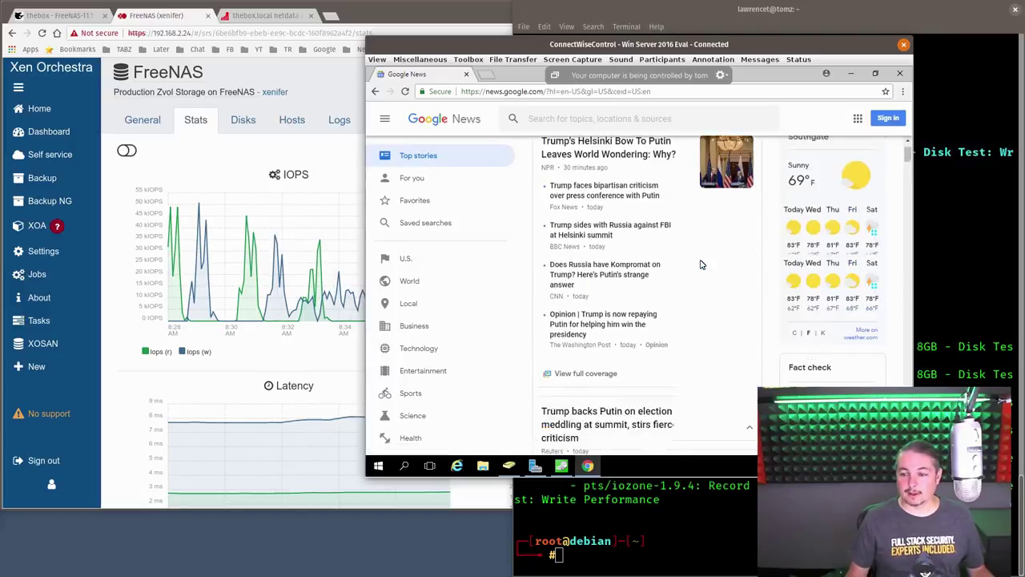
scroll(736, 250, "down", 6)
left_click(900, 73)
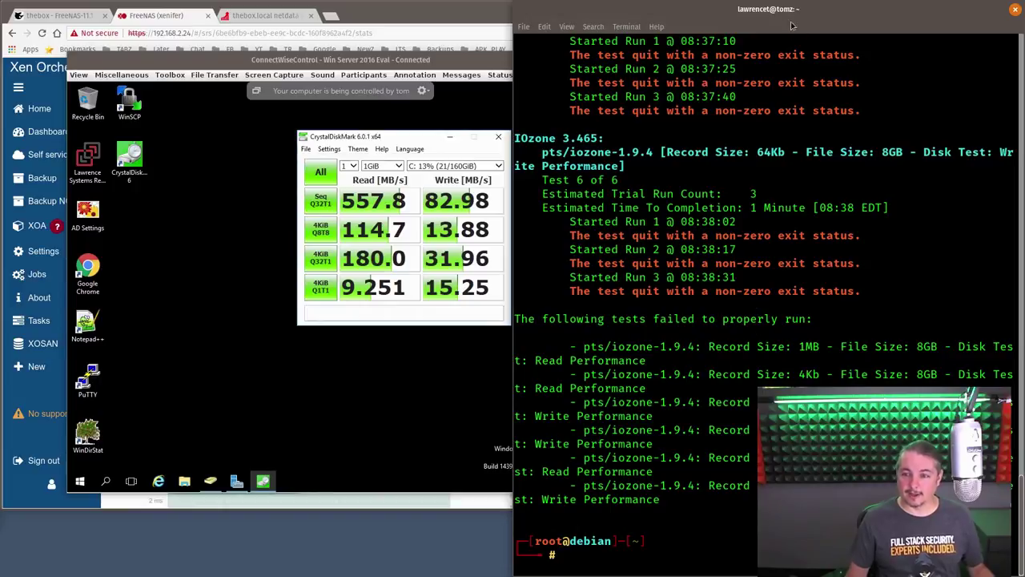
Review the terminal's iozone output showing all six 8GB tests failed, then move it beside the remote desktop
double_click(811, 12)
left_click_drag(738, 8, 558, 10)
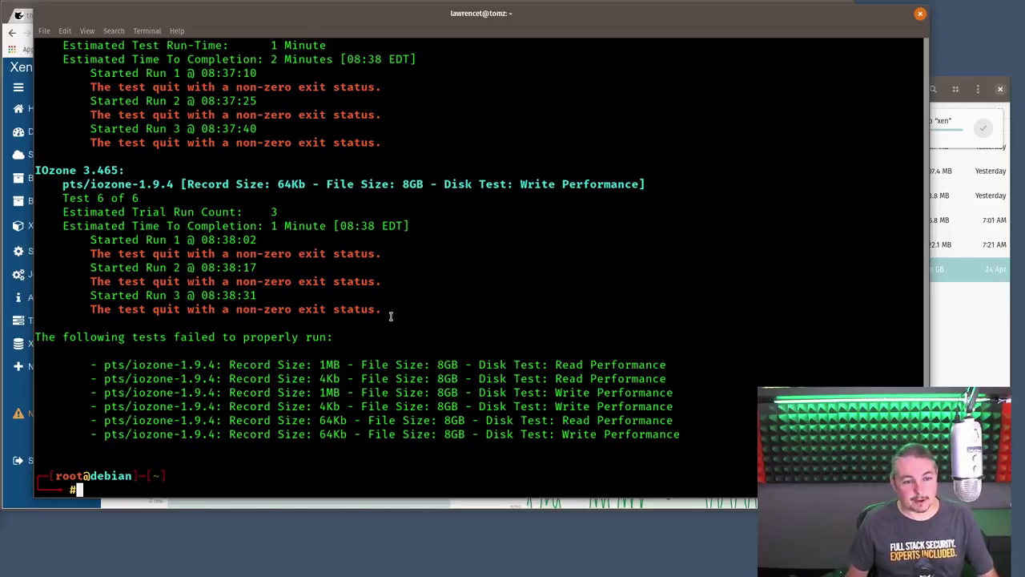
scroll(390, 323, "up", 3)
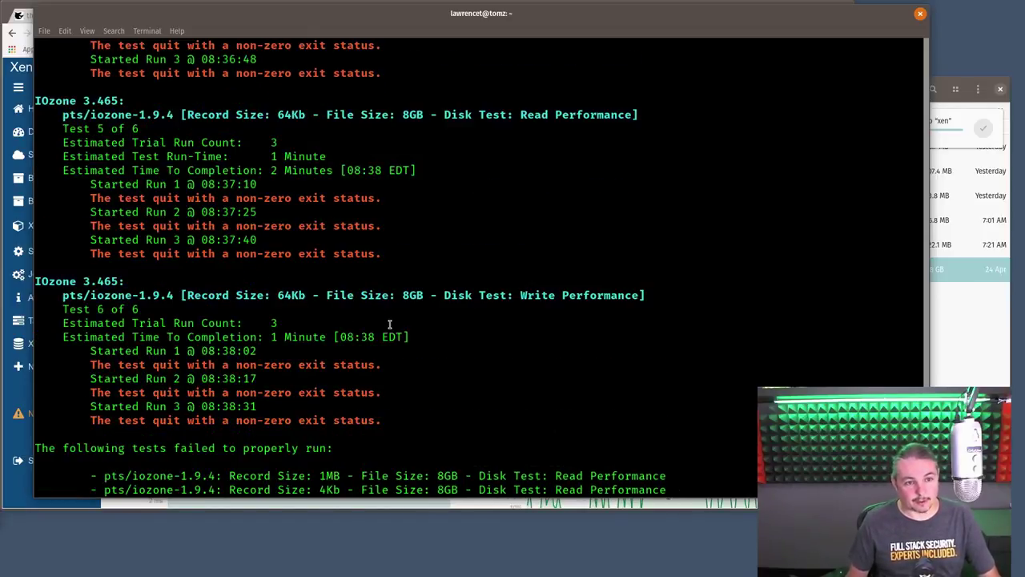
scroll(390, 323, "up", 8)
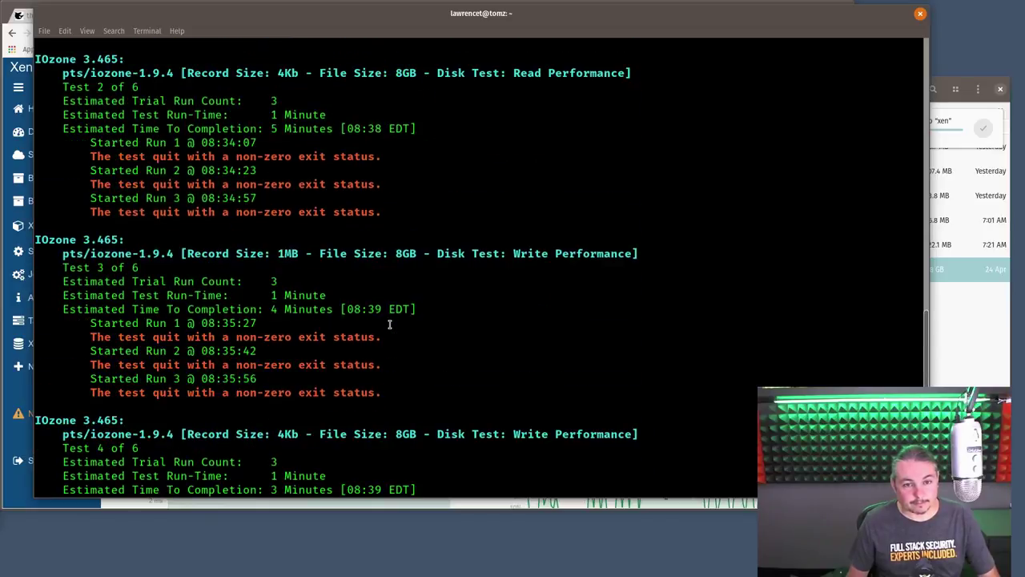
scroll(389, 324, "down", 15)
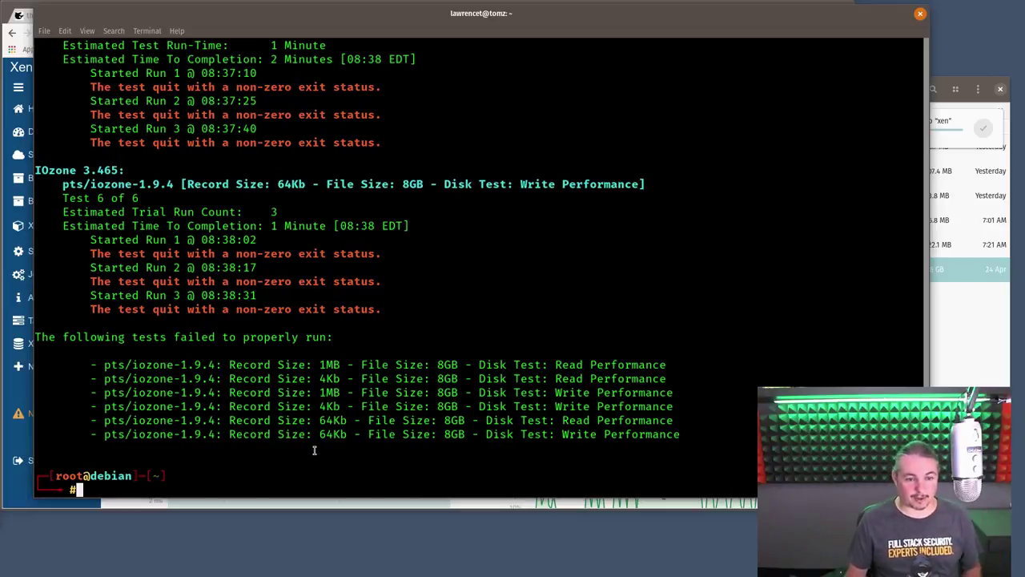
left_click_drag(502, 23, 874, 102)
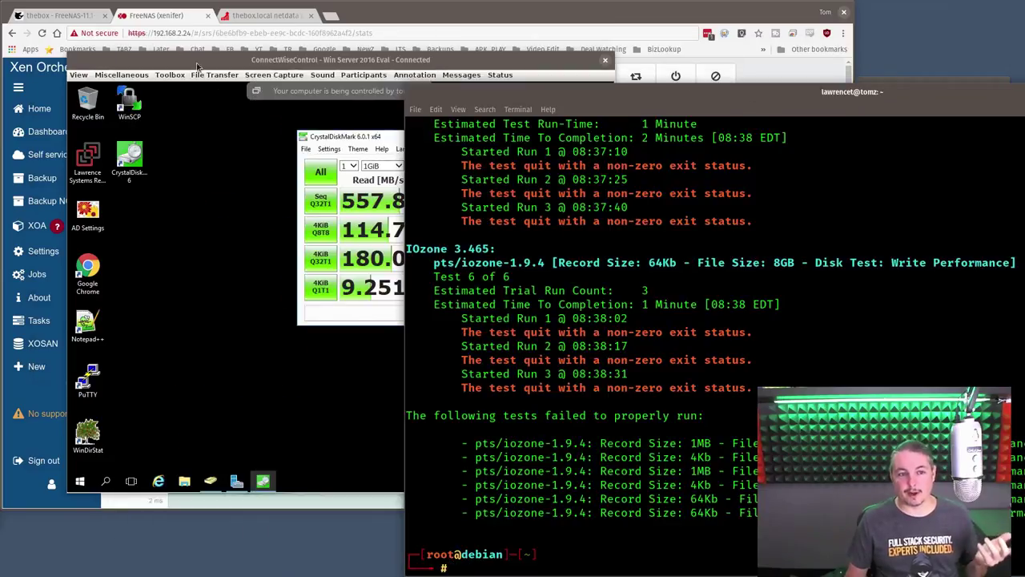
left_click_drag(196, 59, 296, 63)
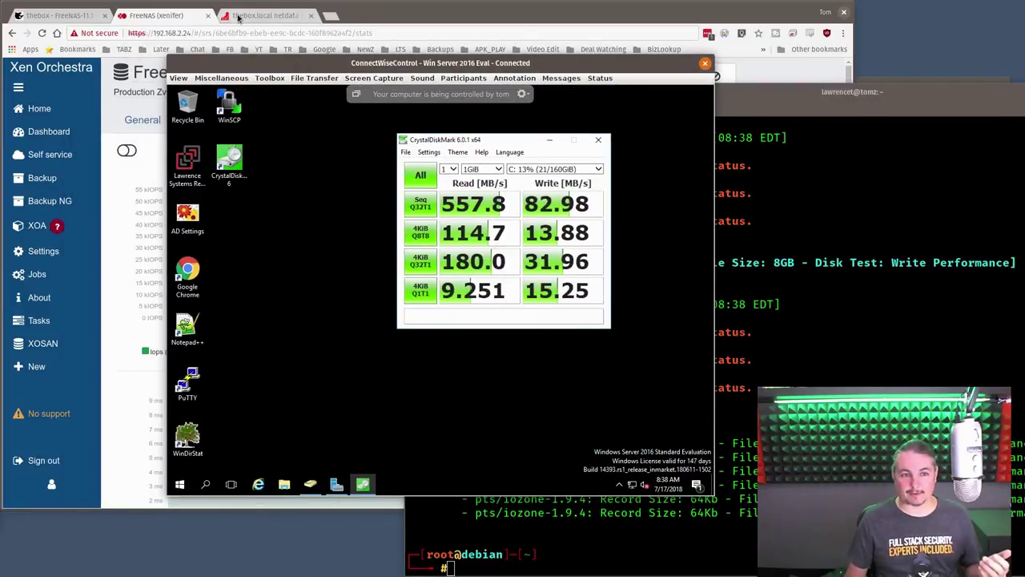
View thebox.local's Netdata system overview, then bring the file manager's xen folder forward and shift it slightly left
left_click(268, 18)
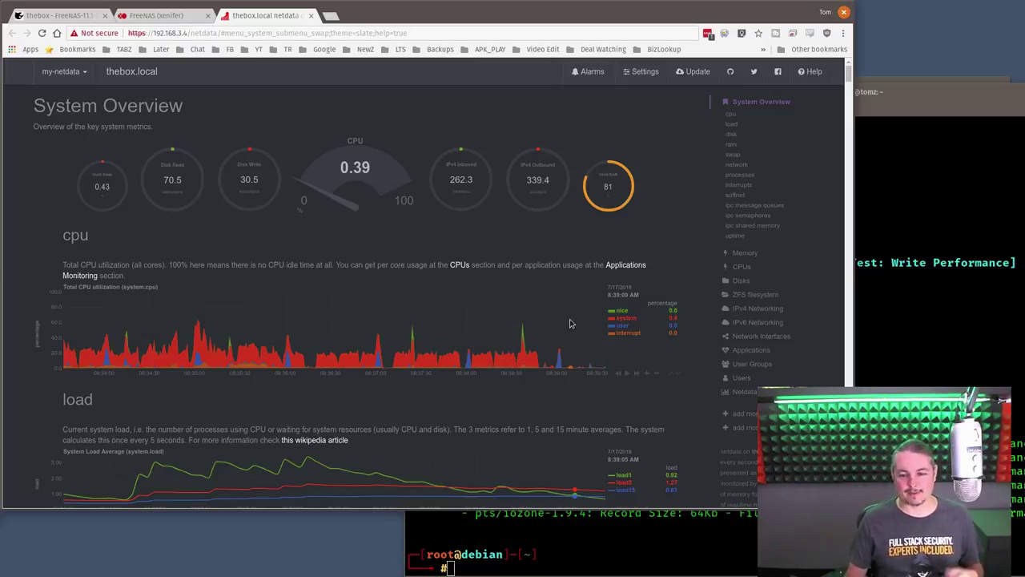
left_click(875, 81)
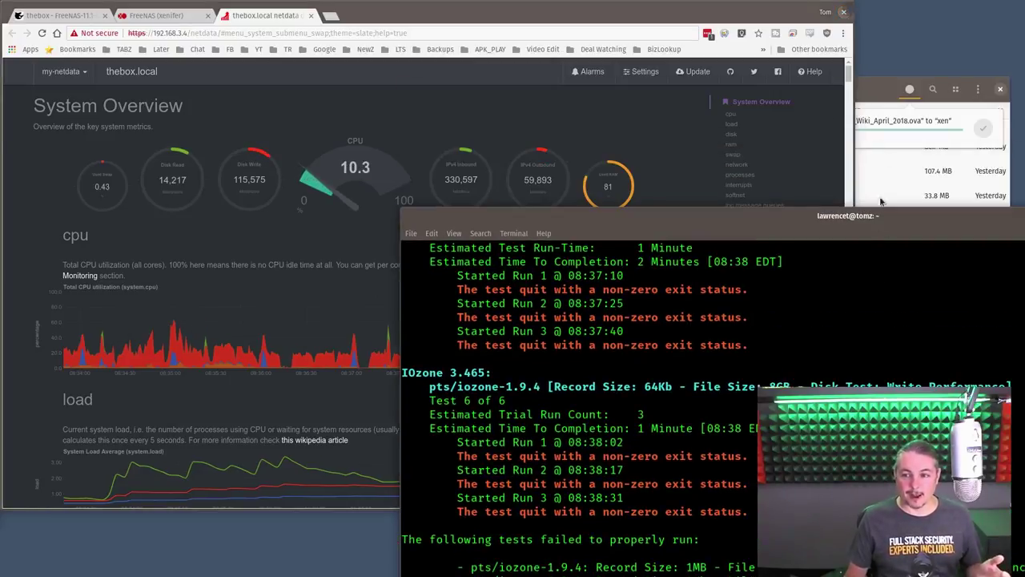
left_click(875, 81)
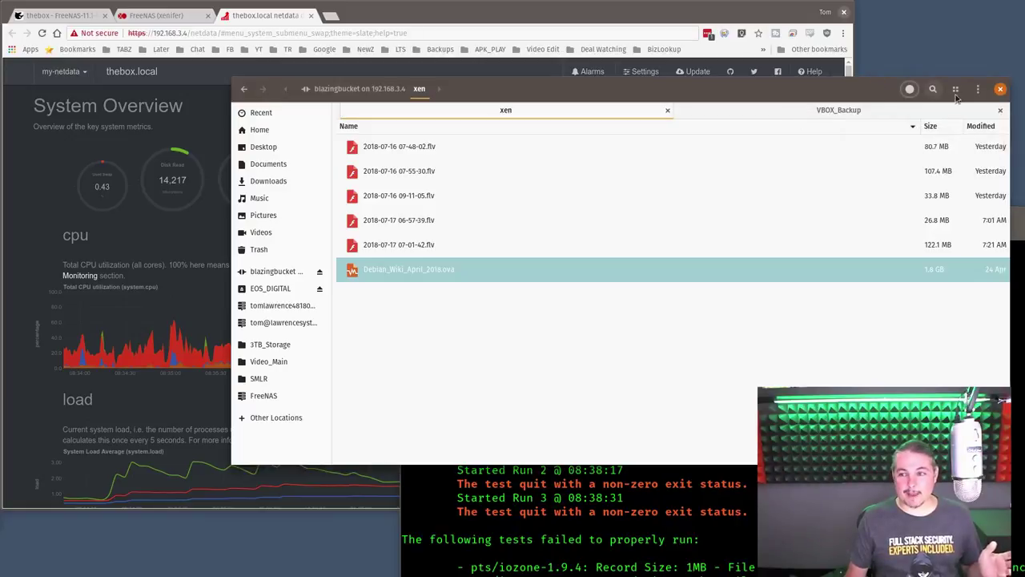
left_click_drag(641, 101, 602, 95)
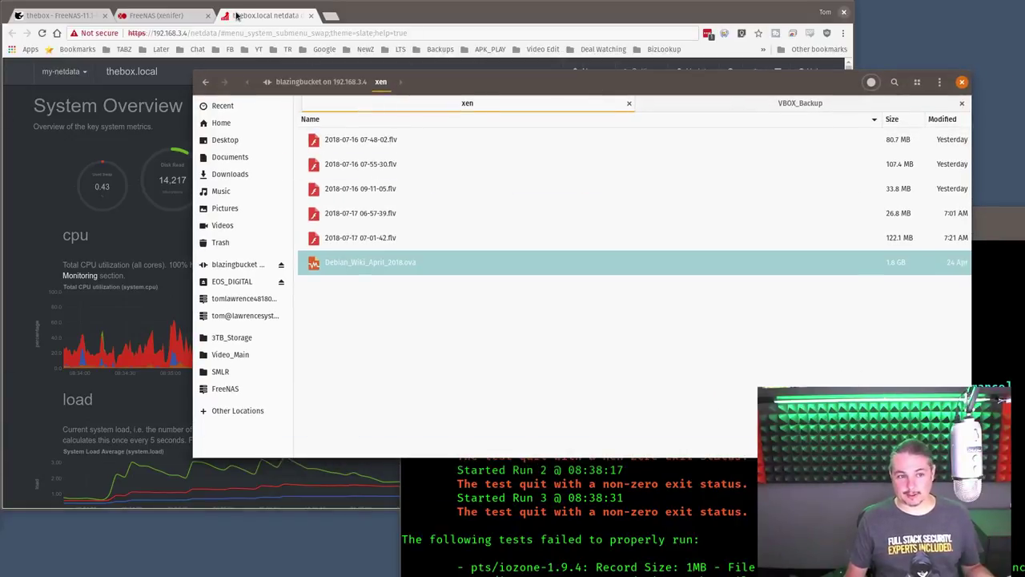
Return to the xenifer storage stats and inspect the IOPS and IO throughput charts
left_click(228, 45)
left_click(185, 18)
mouse_move(569, 212)
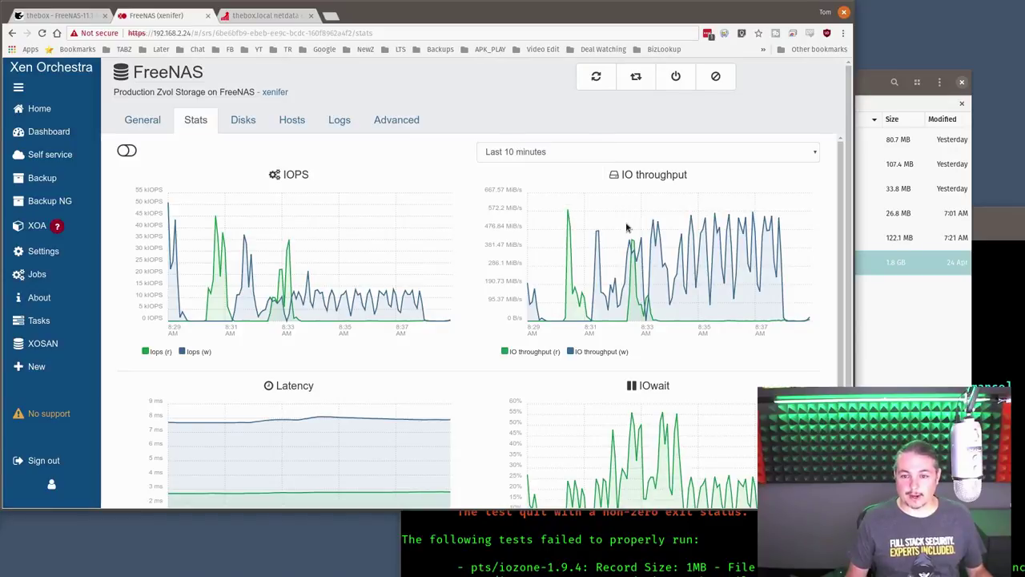
mouse_move(653, 227)
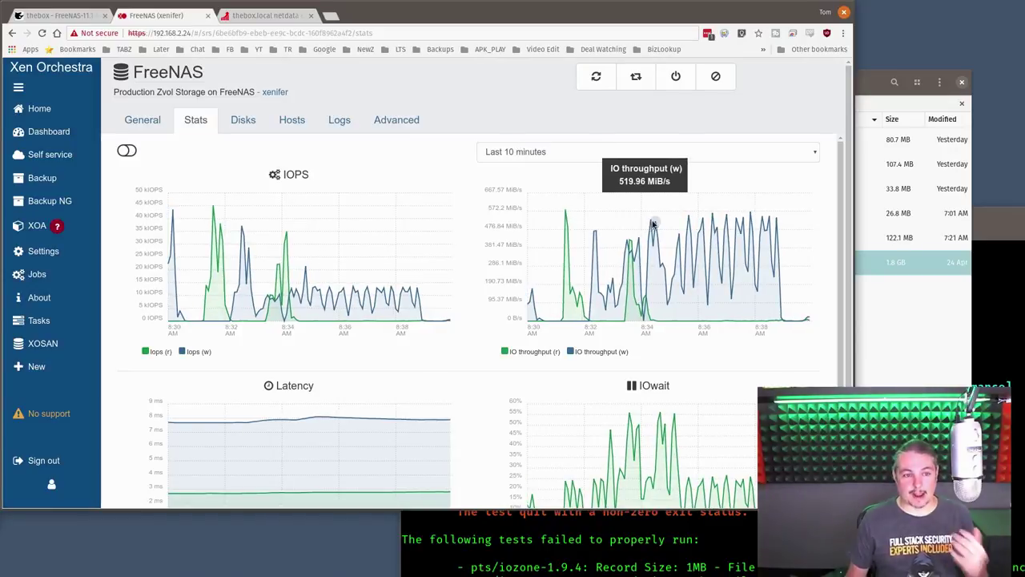
key("alt+Tab")
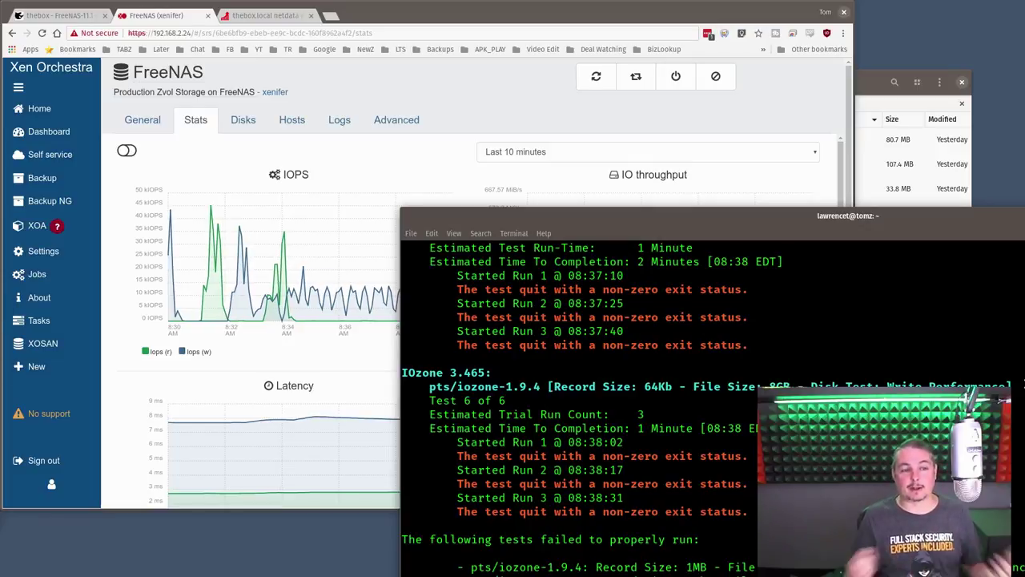
List the FreeNAS storage volumes, select the UniFiVideoNVR dataset, then go back to System Information
left_click(52, 15)
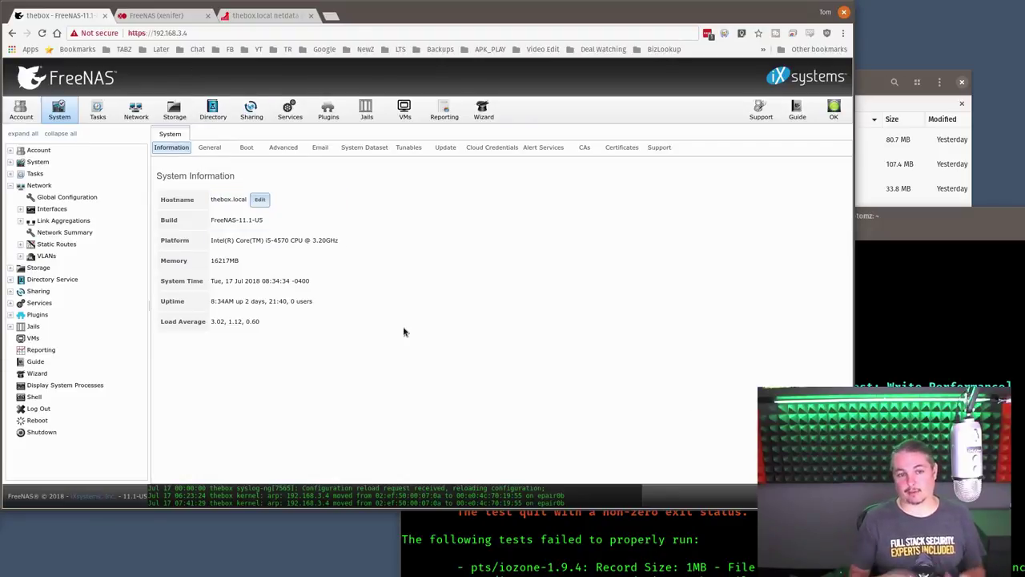
left_click(175, 117)
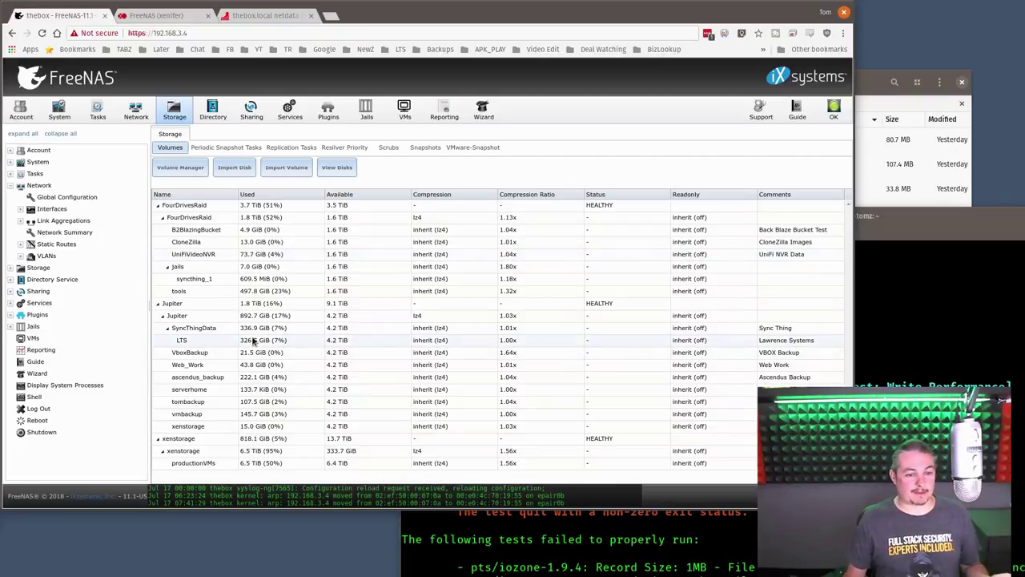
left_click(228, 255)
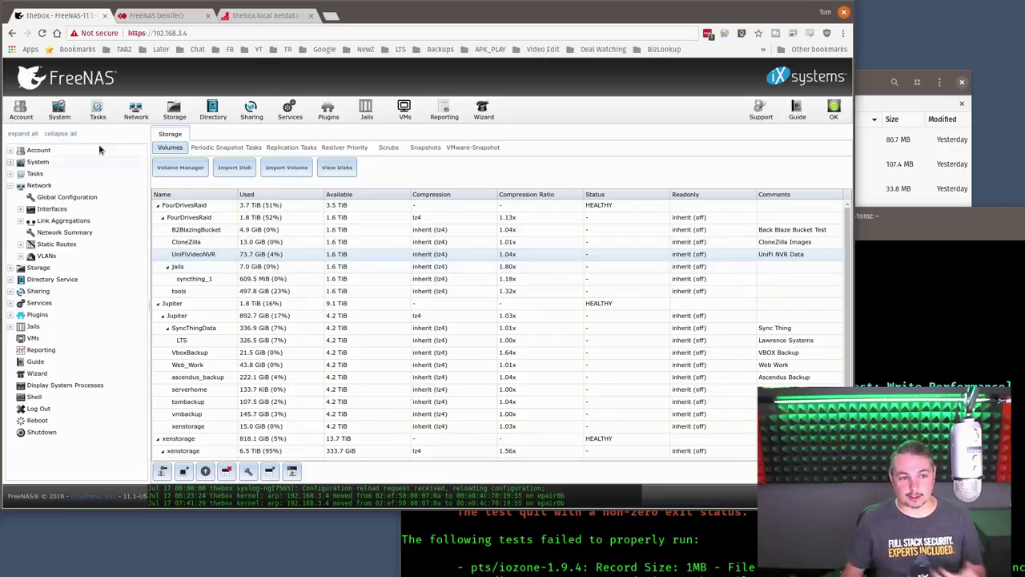
left_click(59, 111)
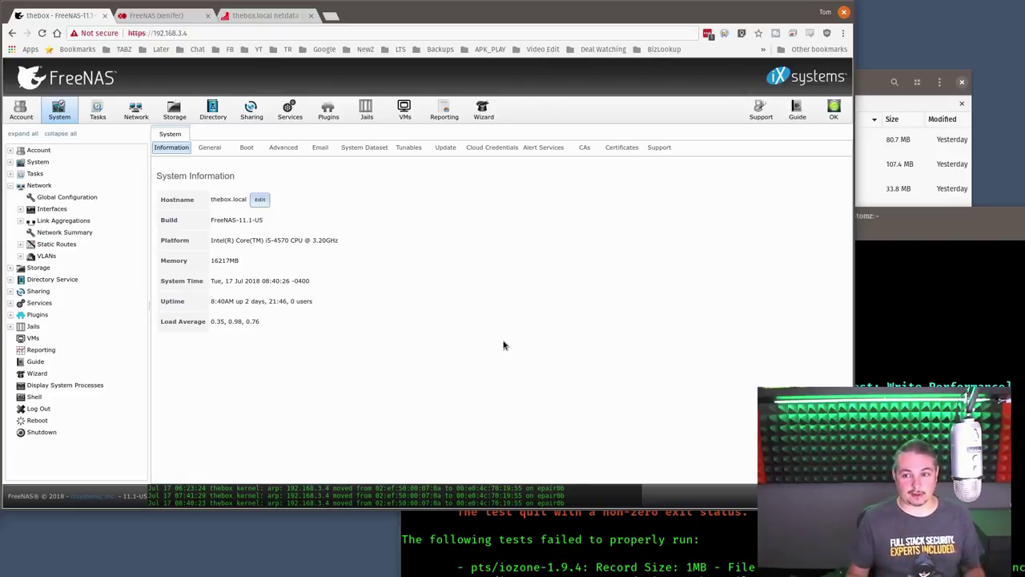
Highlight the Intel Core i5-4570 CPU name on the System Information Platform line
left_click_drag(926, 218, 803, 147)
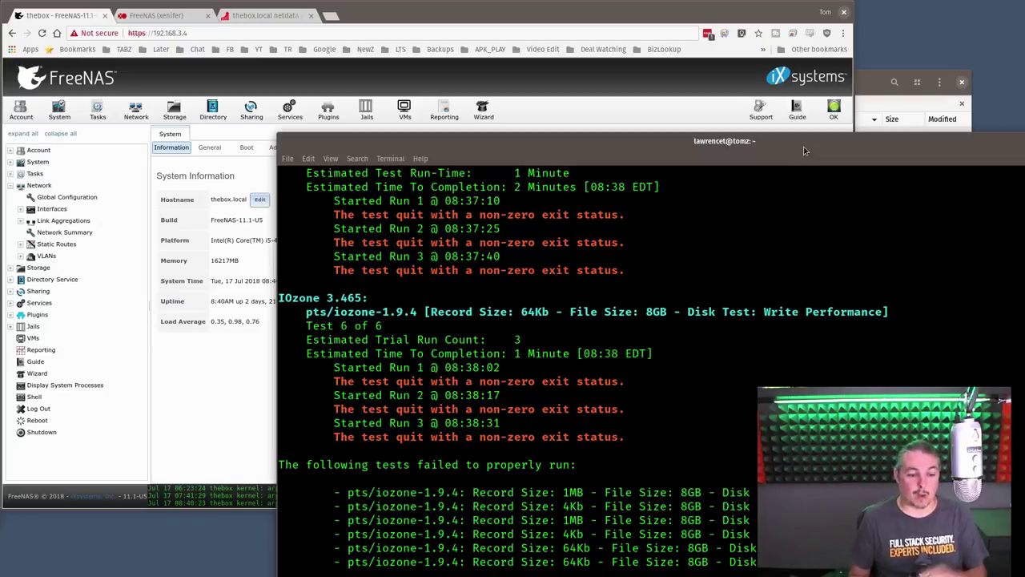
left_click(240, 388)
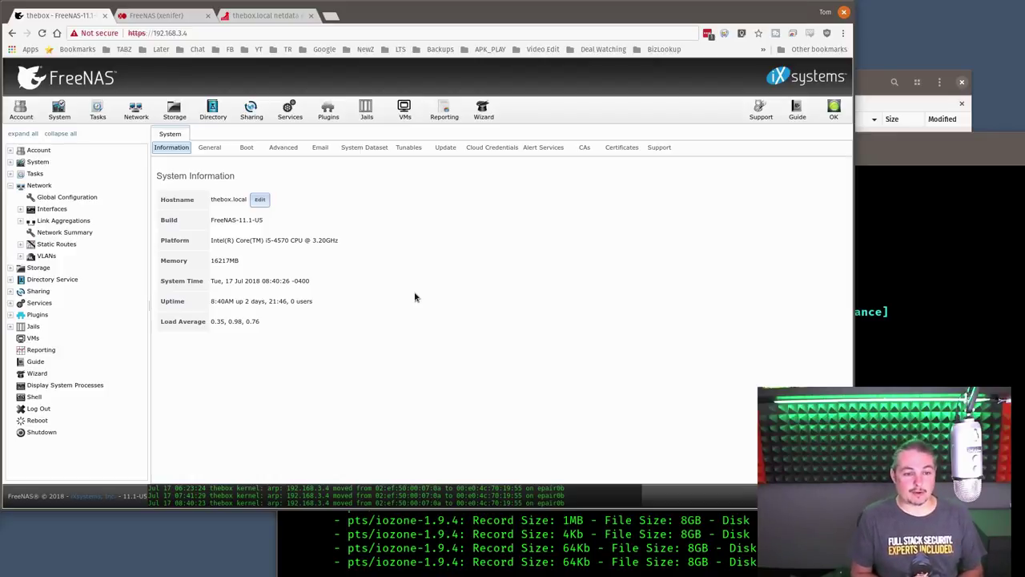
triple_click(256, 239)
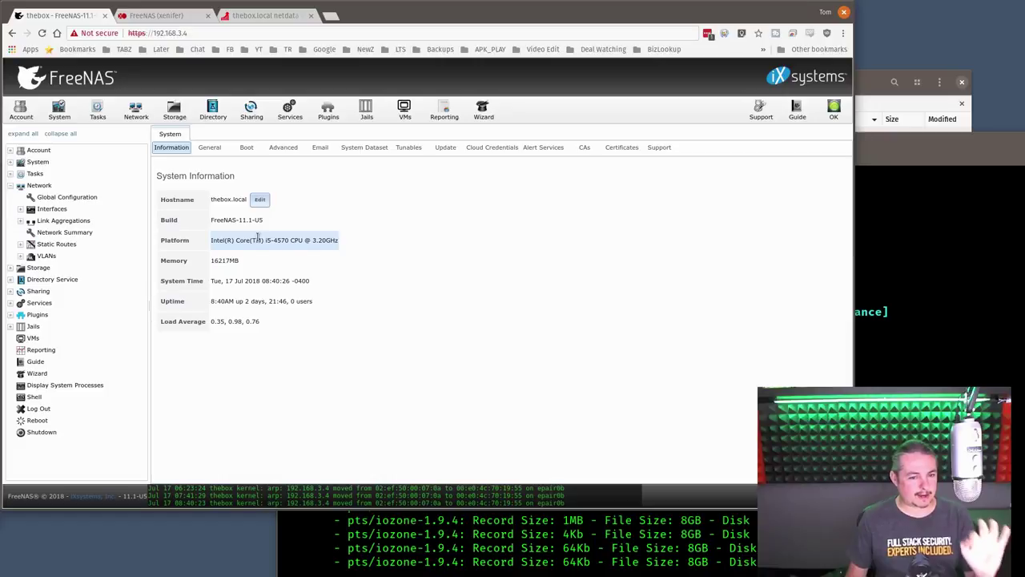
left_click(471, 246)
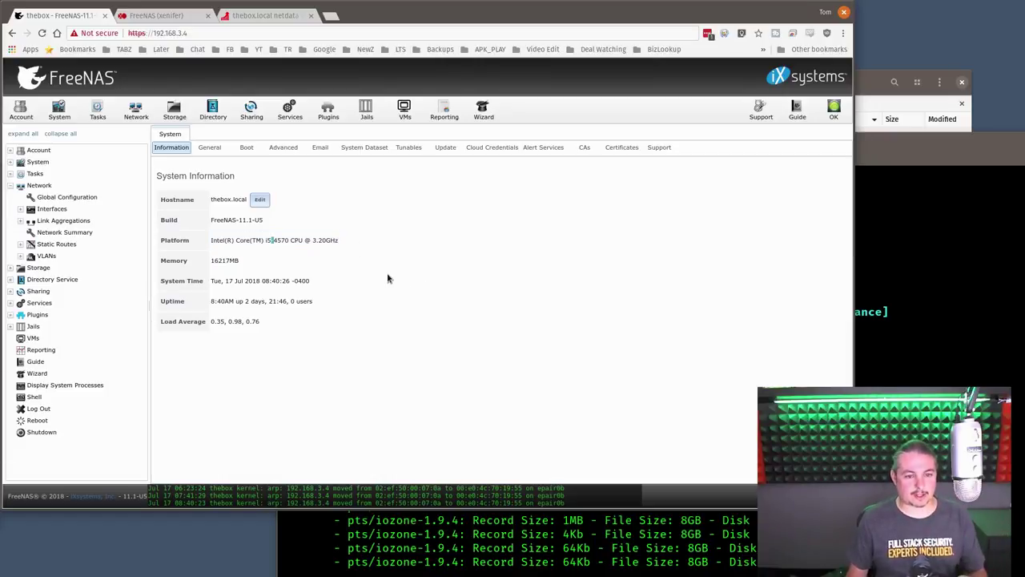